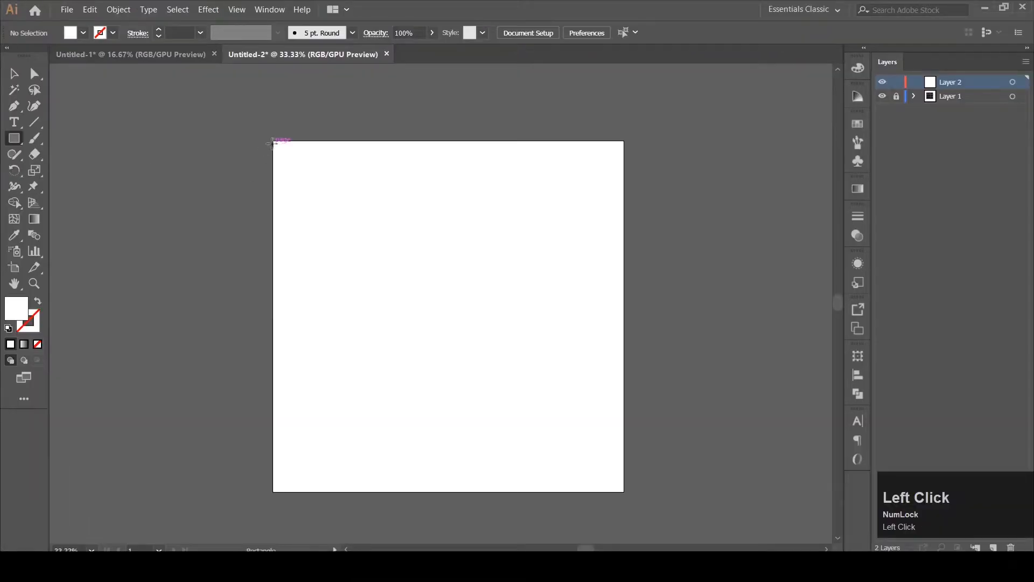
Draw a 1000 by 1000 px square covering the whole artboard and fill it with black (000000)
{"action": "left_click_drag", "start_coordinate": [272, 142], "coordinate": [622, 489]}
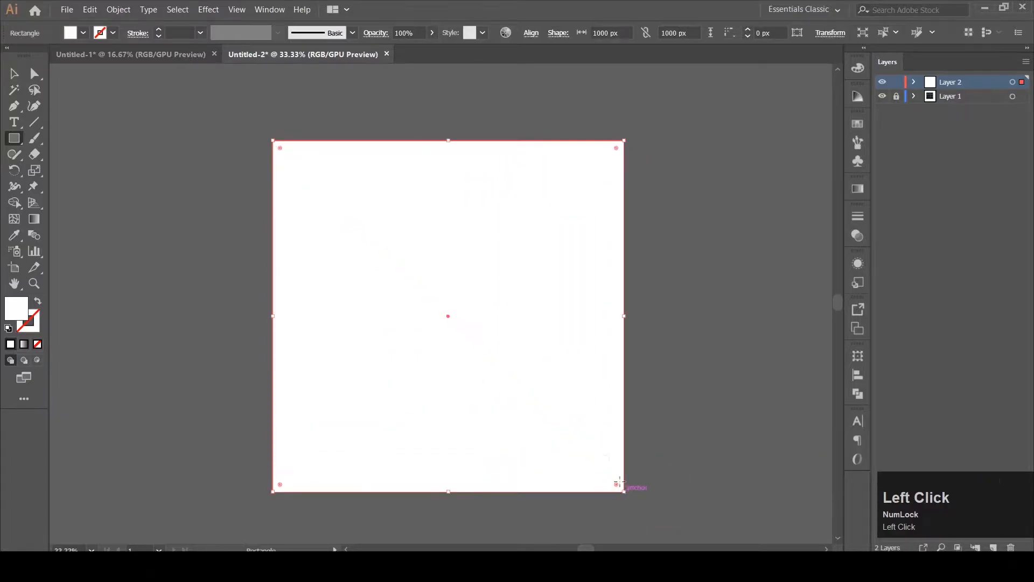
{"action": "double_click", "coordinate": [8, 314]}
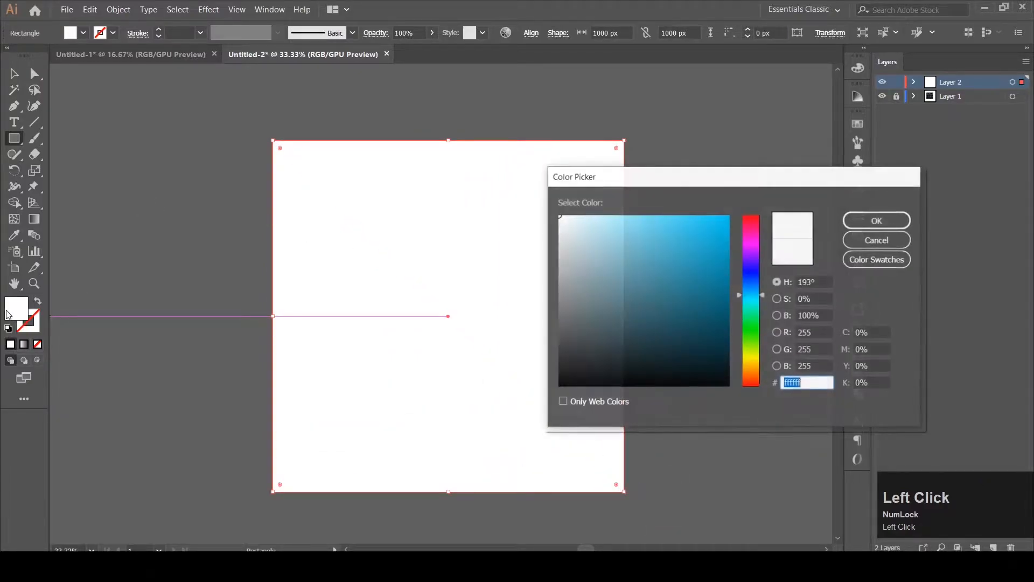
{"action": "mouse_move", "coordinate": [569, 324]}
{"action": "left_mouse_down"}
{"action": "mouse_move", "coordinate": [565, 386]}
{"action": "mouse_move", "coordinate": [555, 392]}
{"action": "left_mouse_up"}
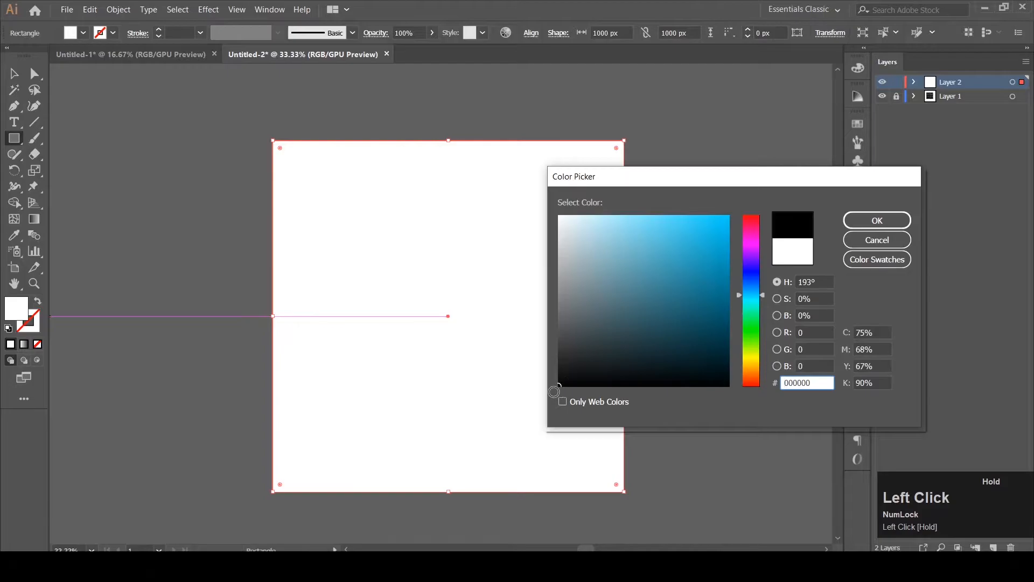
{"action": "left_click", "coordinate": [877, 220]}
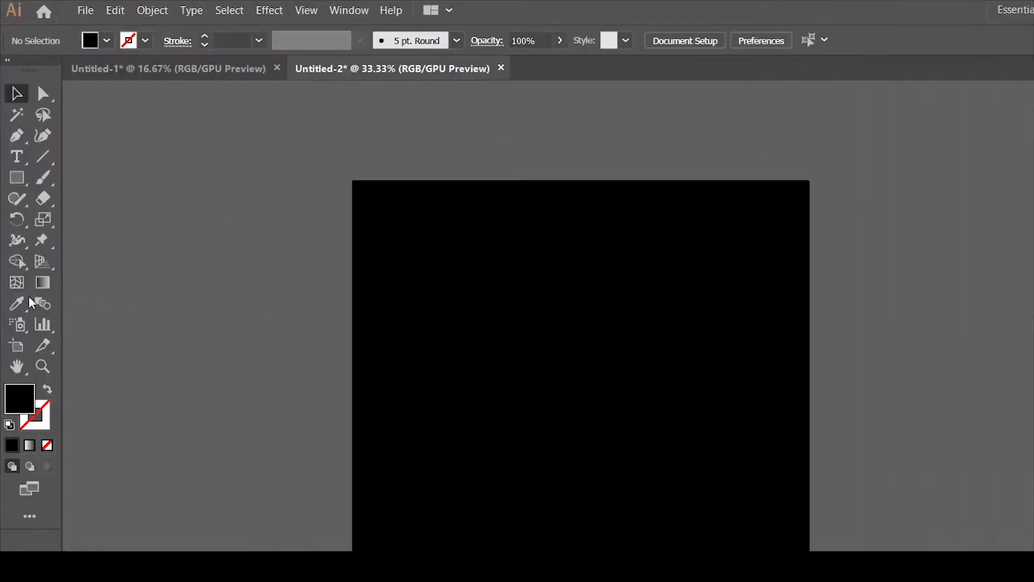
Add the text "NEON" in capitals on the upper part of the black square at 74 pt
{"action": "left_click", "coordinate": [17, 156]}
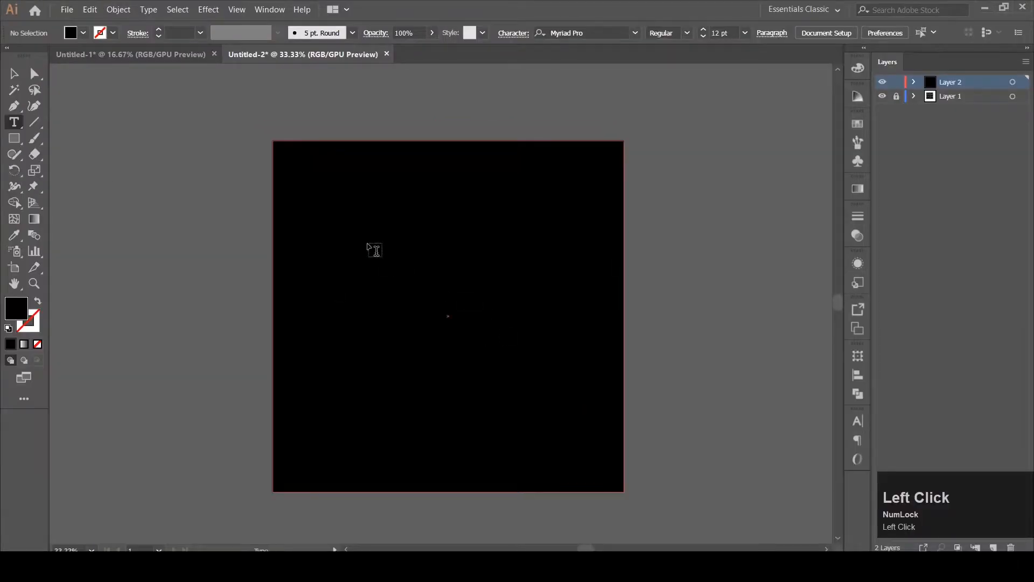
{"action": "left_click", "coordinate": [477, 315]}
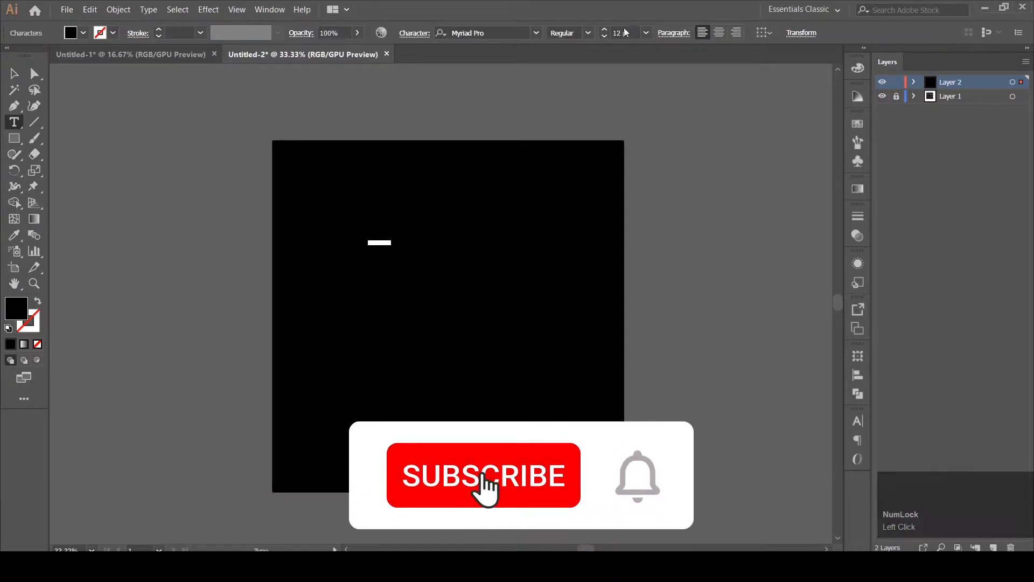
{"action": "left_click", "coordinate": [607, 30]}
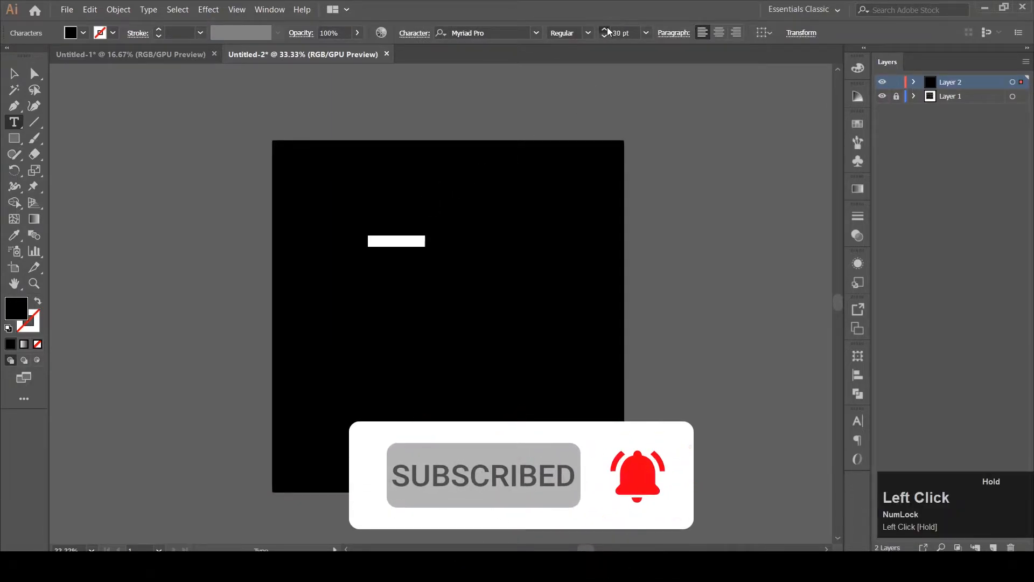
{"action": "left_click_drag", "start_coordinate": [607, 30], "coordinate": [606, 30]}
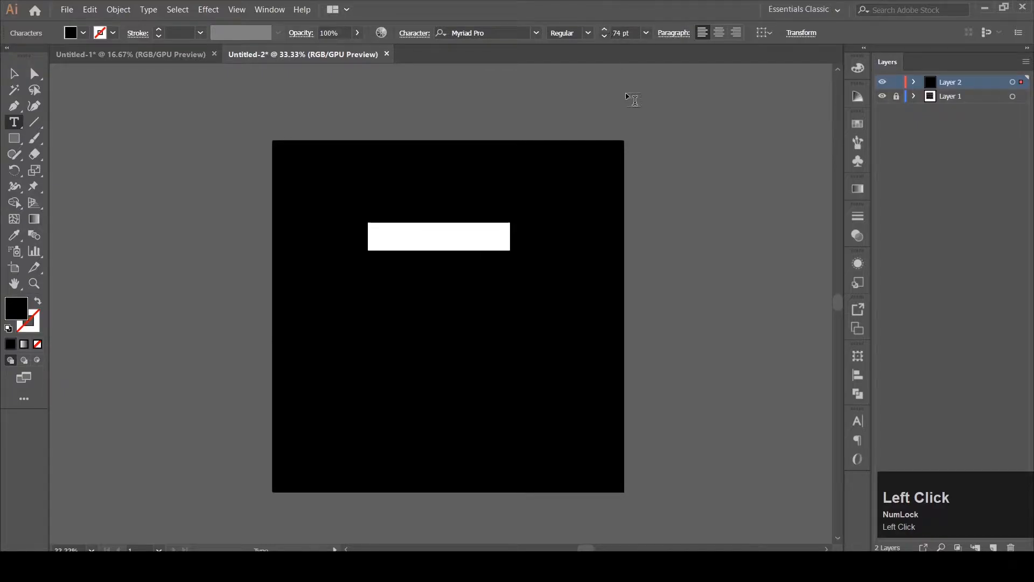
{"action": "key", "text": "Caps_Lock"}
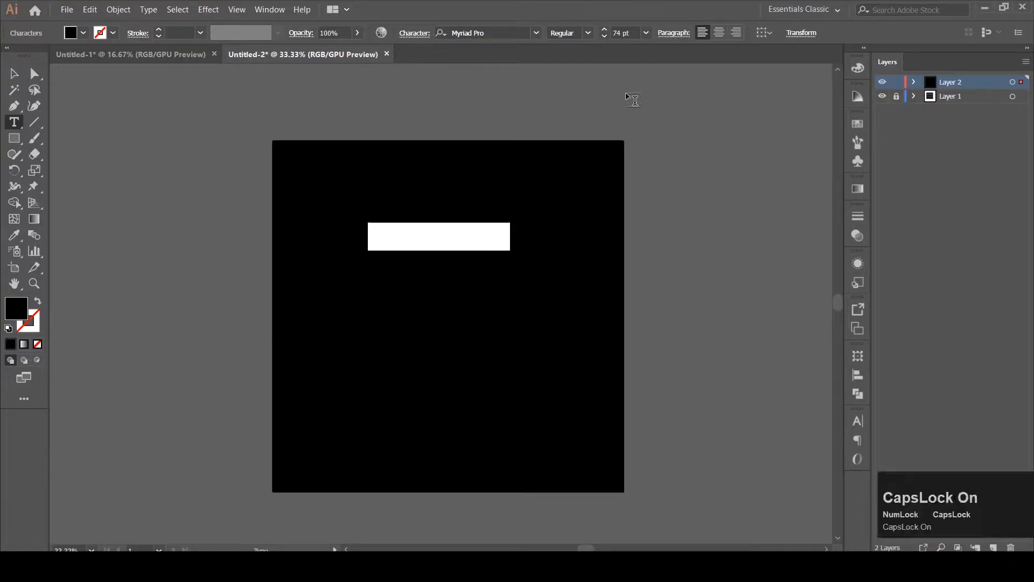
{"action": "type", "text": "N"}
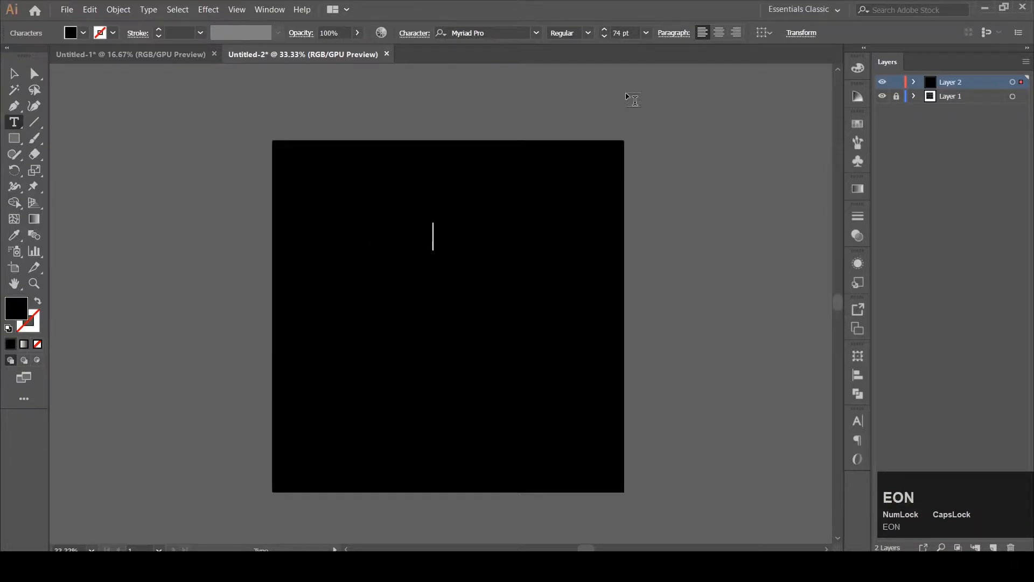
Change the fill of the whole word NEON to white (ffffff)
{"action": "key", "text": "shift+Left"}
{"action": "key", "text": "shift+Left"}
{"action": "key", "text": "shift+Left"}
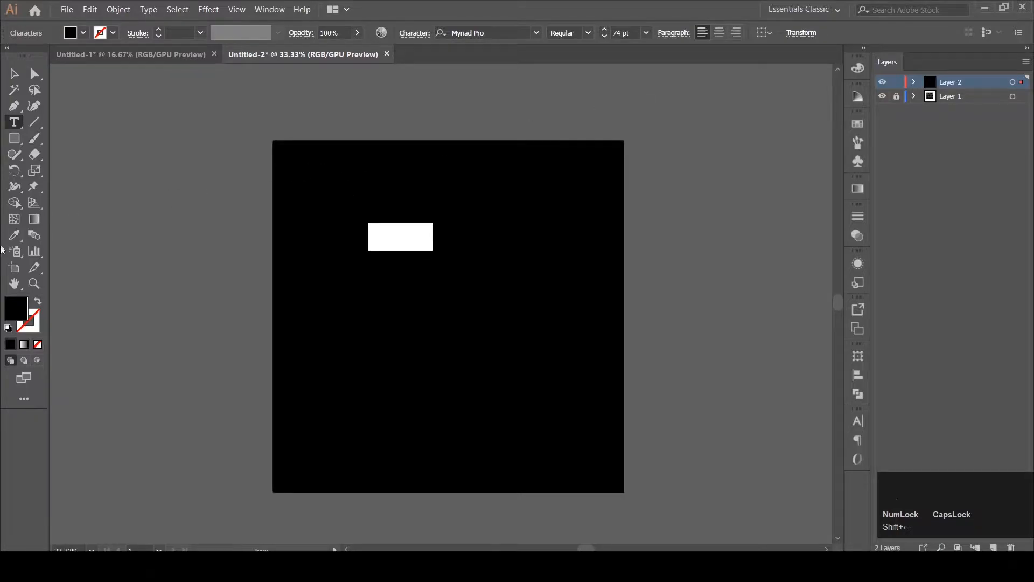
{"action": "left_click", "coordinate": [13, 312]}
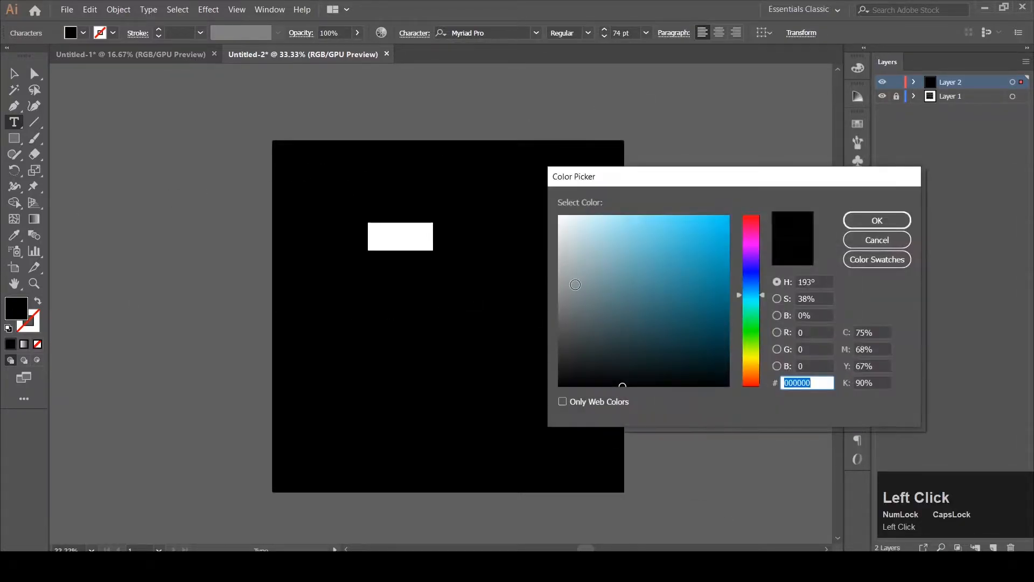
{"action": "left_click_drag", "start_coordinate": [566, 250], "coordinate": [553, 214]}
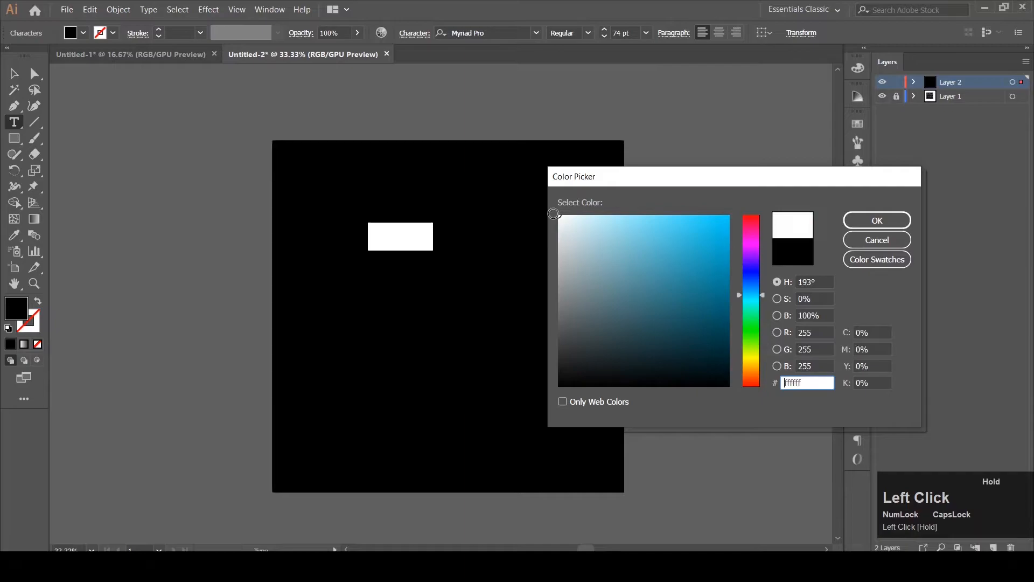
{"action": "left_click", "coordinate": [884, 219]}
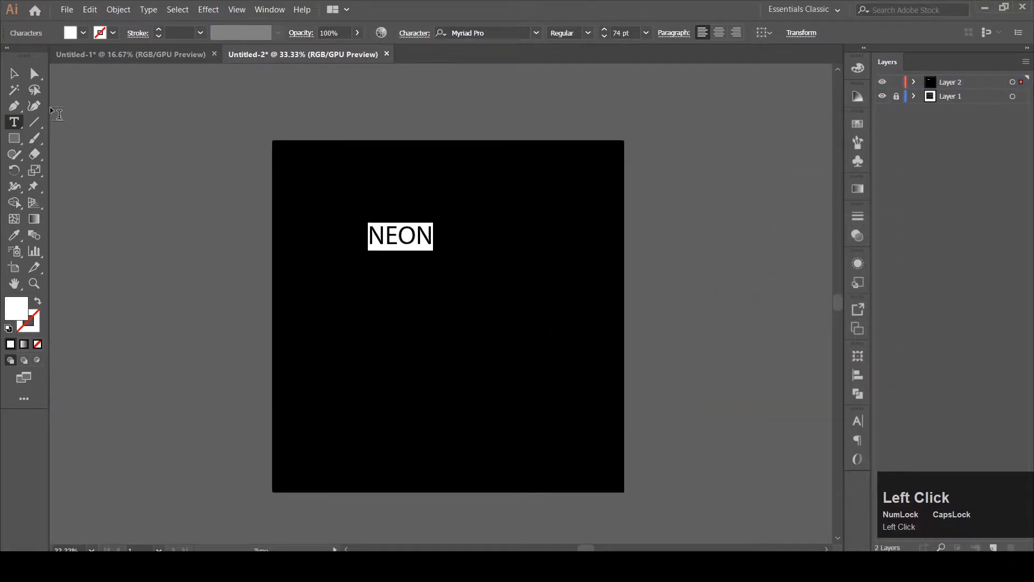
Scale the NEON text up proportionally to about 143 pt and break it into two lines, "NE" and "ON"
{"action": "left_click", "coordinate": [14, 73]}
{"action": "left_click_drag", "start_coordinate": [433, 251], "coordinate": [495, 277]}
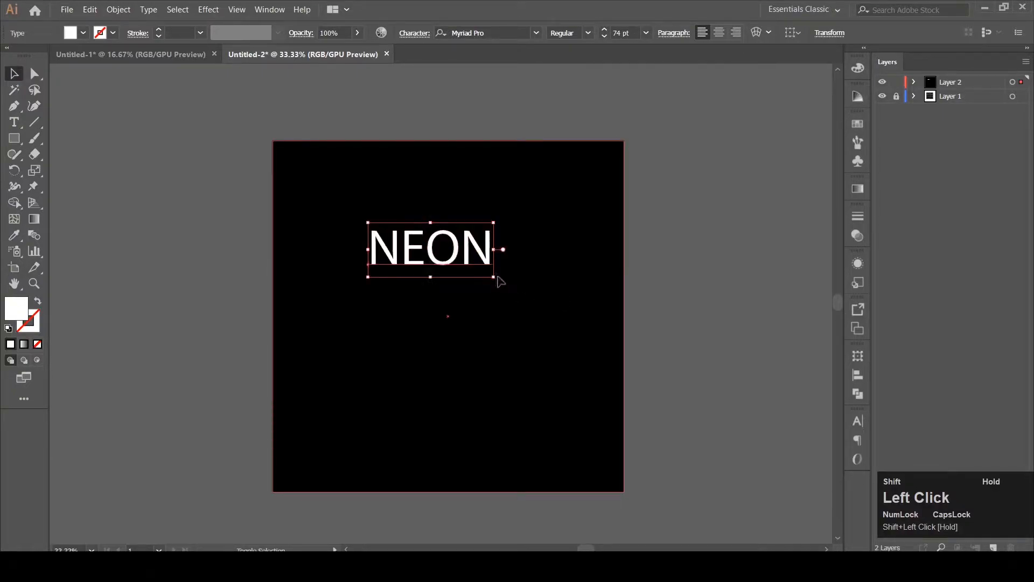
{"action": "double_click", "coordinate": [429, 262]}
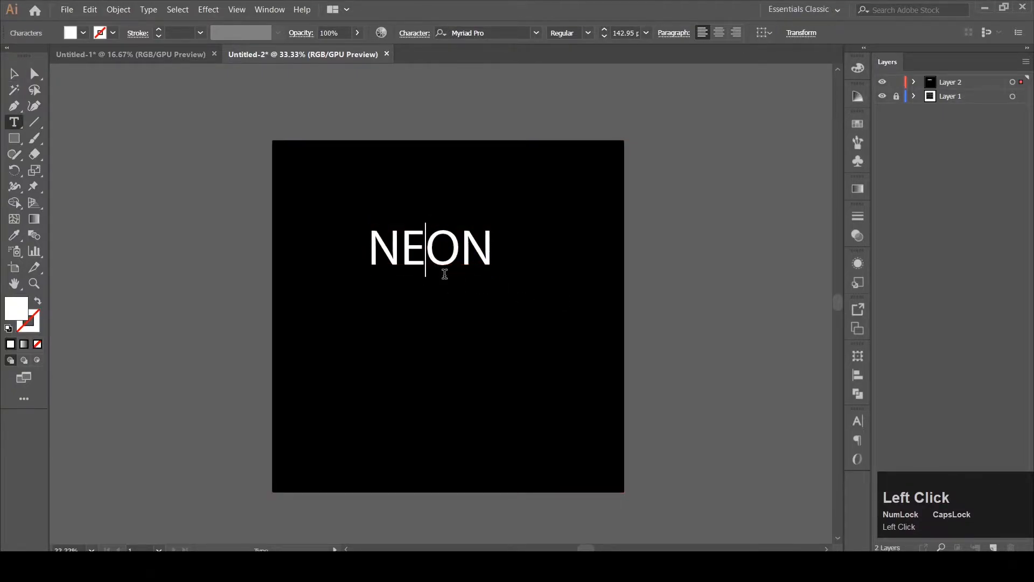
{"action": "key", "text": "Return"}
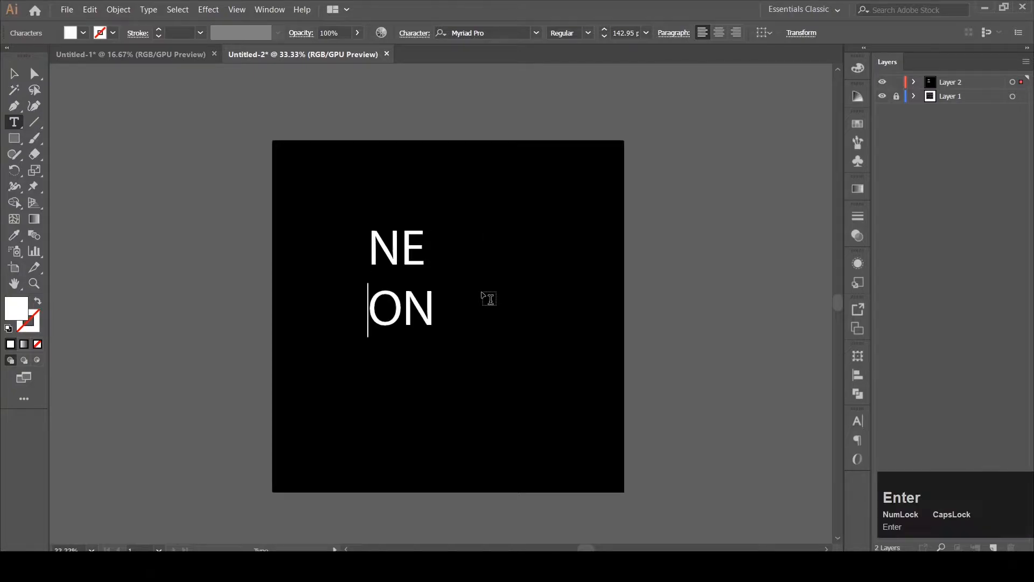
Set both lines of the NEON text in the Montserrat font with the ExtraLight style
{"action": "key", "text": "Right"}
{"action": "key", "text": "Right"}
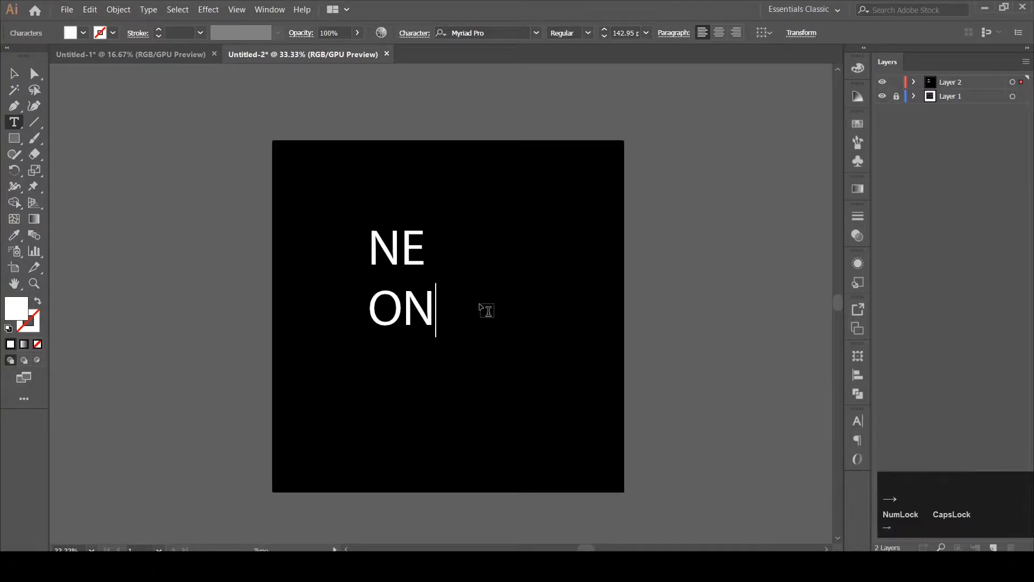
{"action": "key", "text": "shift+Up"}
{"action": "key", "text": "shift+Up"}
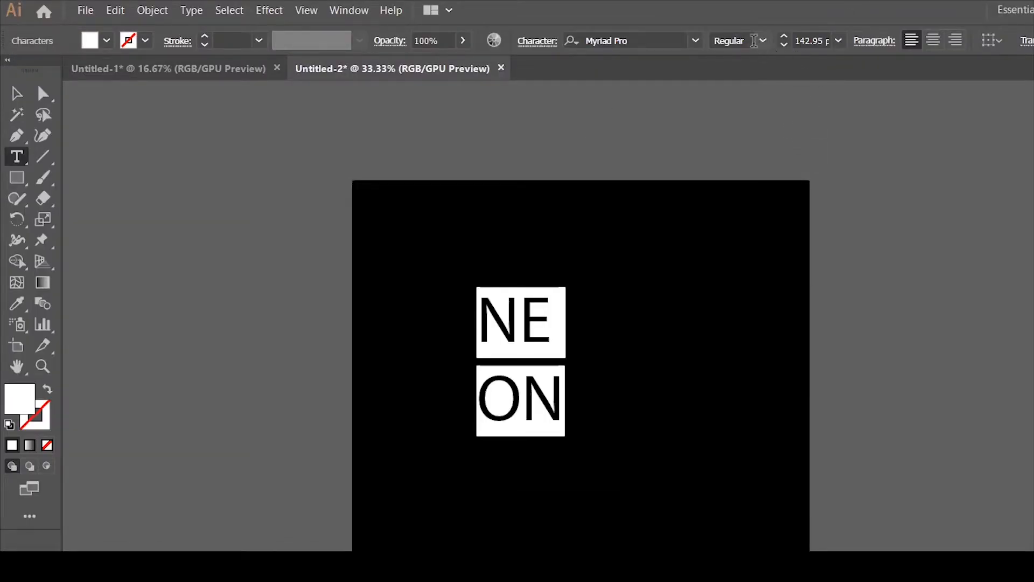
{"action": "left_click", "coordinate": [700, 41]}
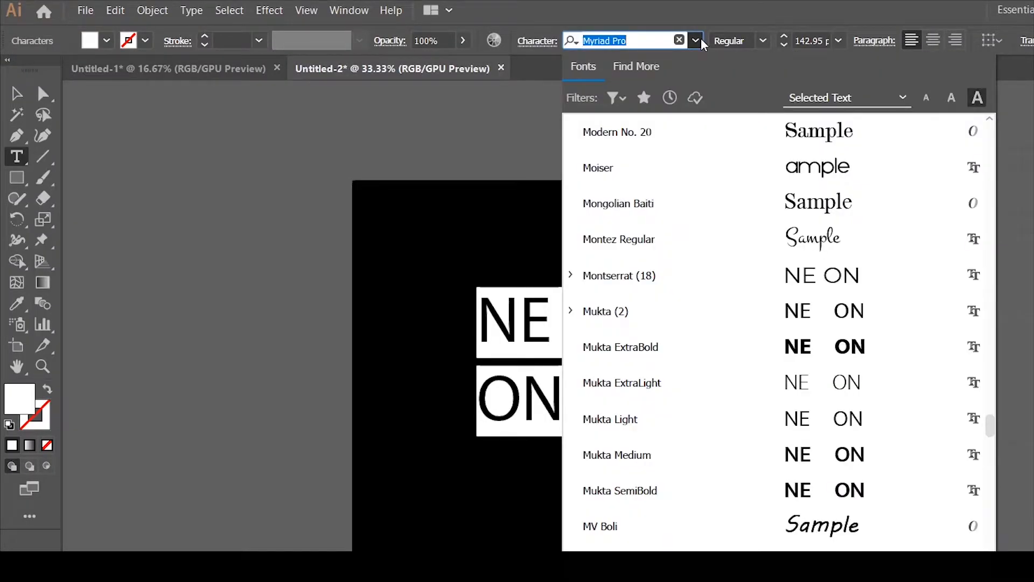
{"action": "left_click", "coordinate": [709, 275]}
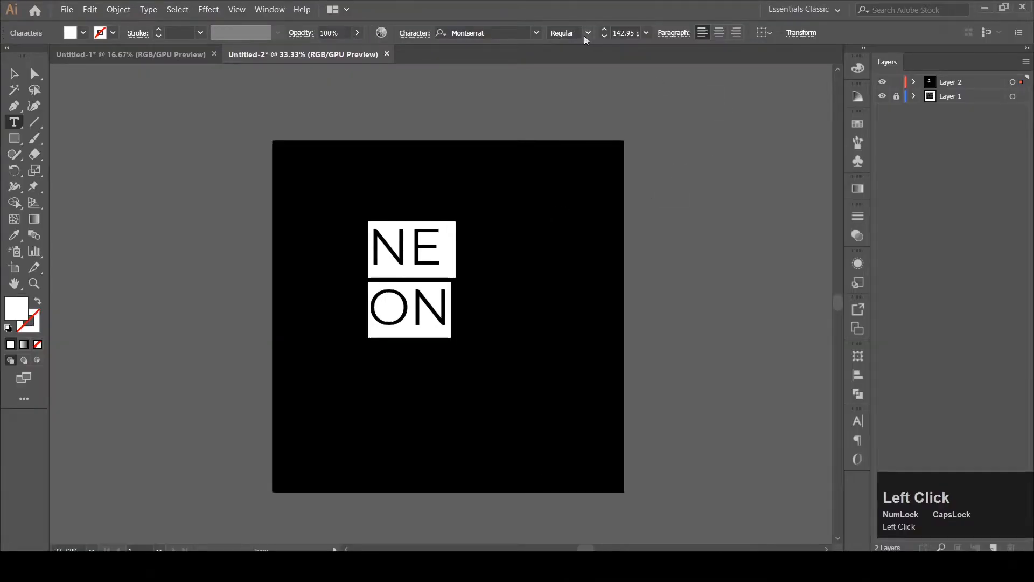
{"action": "left_click", "coordinate": [586, 33]}
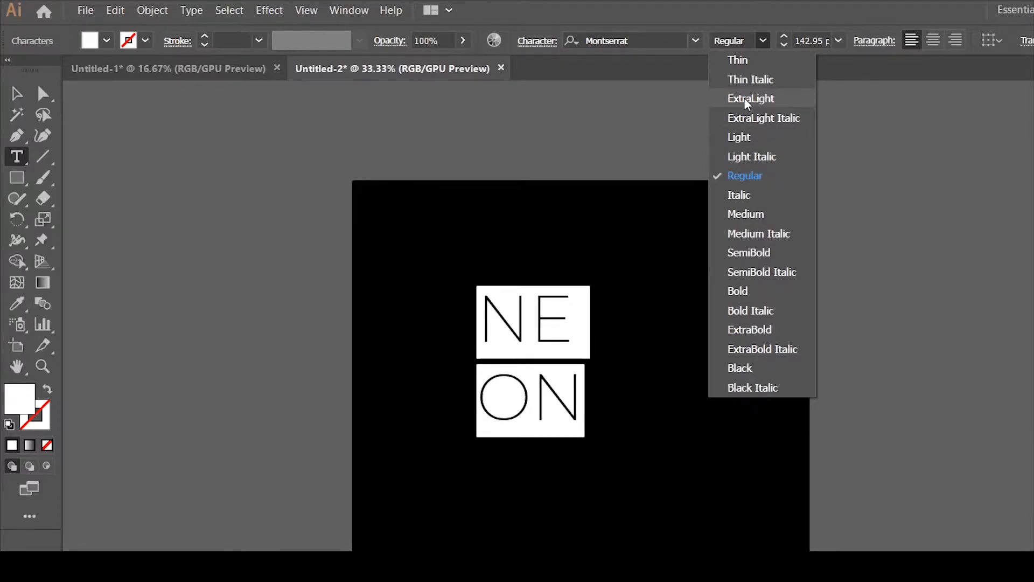
{"action": "left_click", "coordinate": [747, 103]}
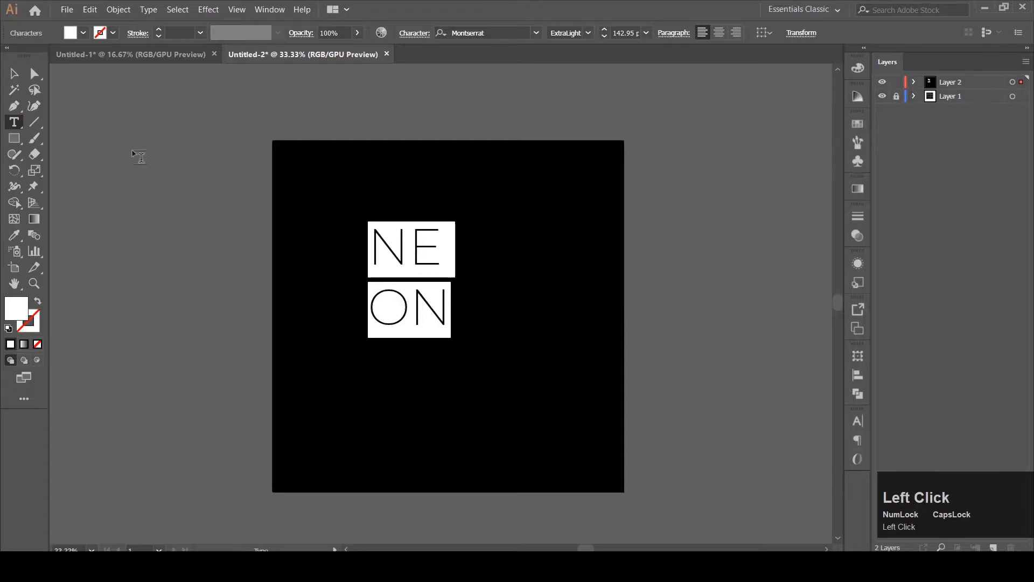
Move the two-line NEON text sideways to the horizontal middle of the black square
{"action": "left_click", "coordinate": [14, 75]}
{"action": "left_click", "coordinate": [516, 90]}
{"action": "left_click_drag", "start_coordinate": [422, 259], "coordinate": [458, 268]}
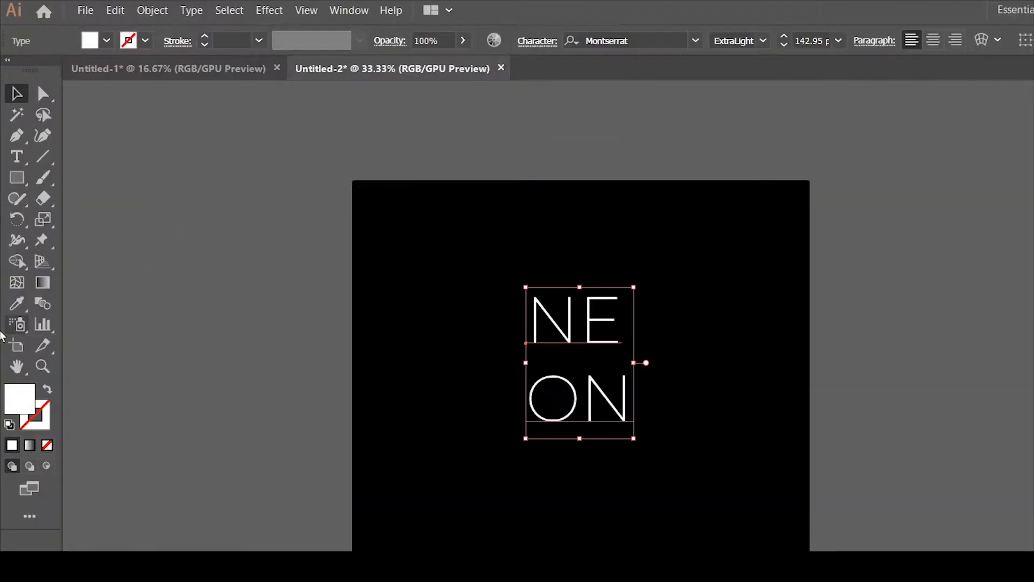
Add a separate lowercase text "party" below the ON line with a near-white fill (fcfcfc)
{"action": "left_click", "coordinate": [14, 122]}
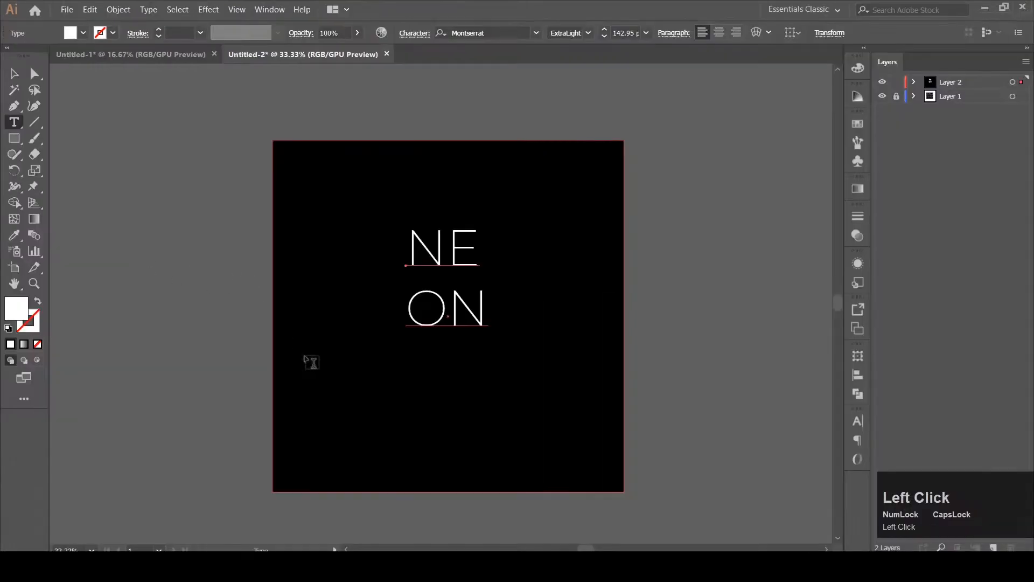
{"action": "left_click", "coordinate": [497, 469]}
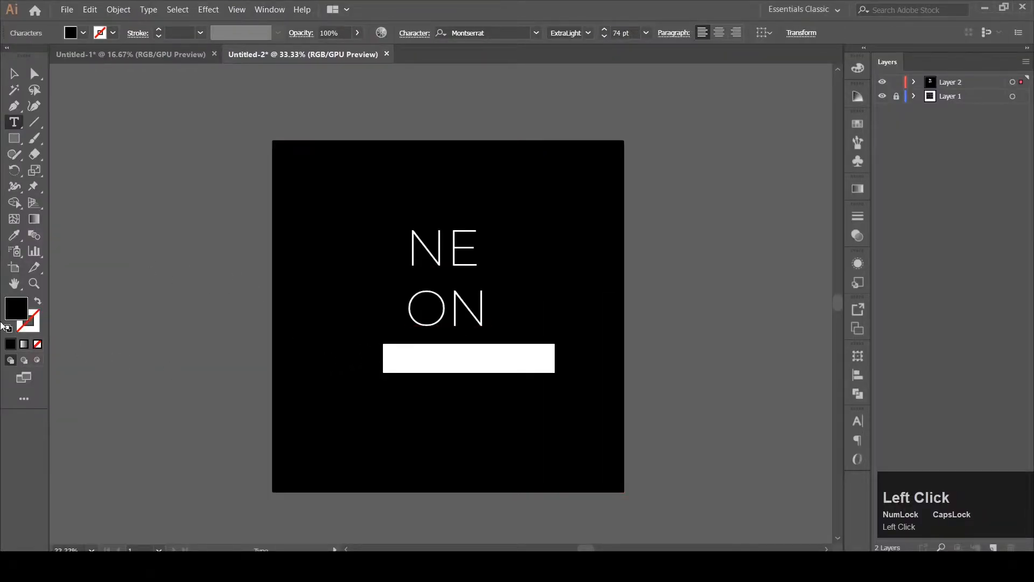
{"action": "double_click", "coordinate": [16, 315]}
{"action": "left_click_drag", "start_coordinate": [577, 265], "coordinate": [558, 216]}
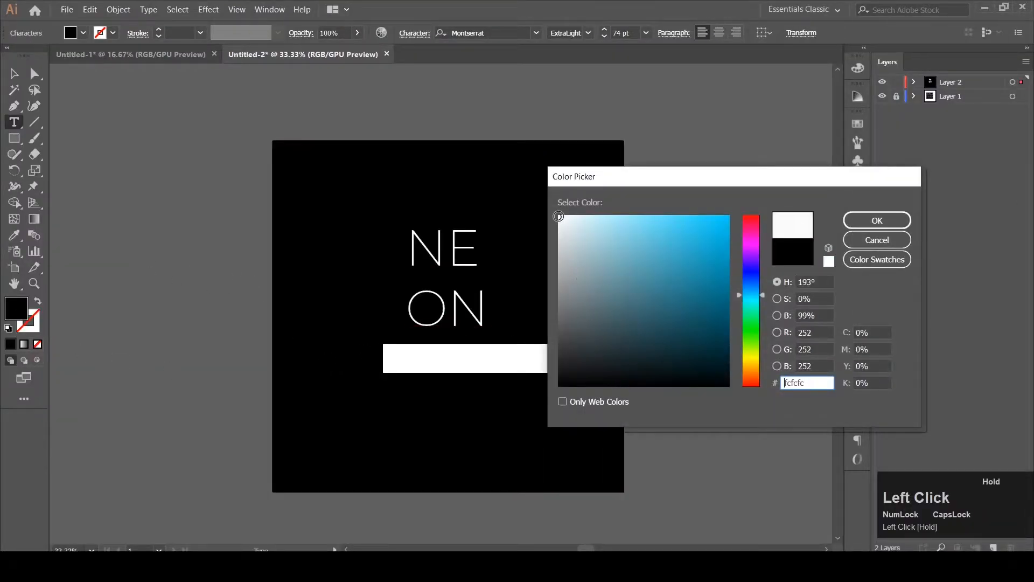
{"action": "left_click", "coordinate": [884, 221]}
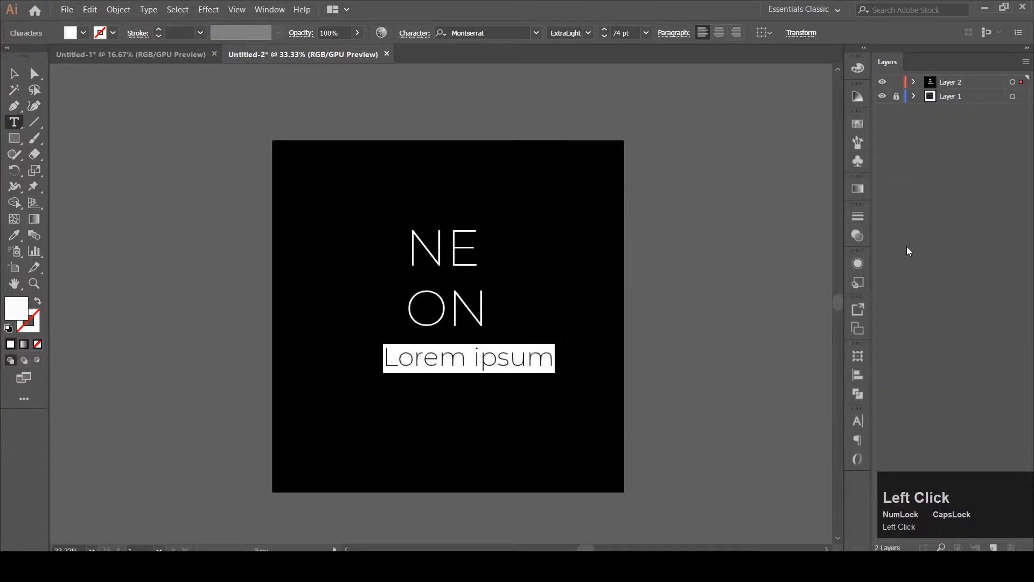
{"action": "type", "text": "pa"}
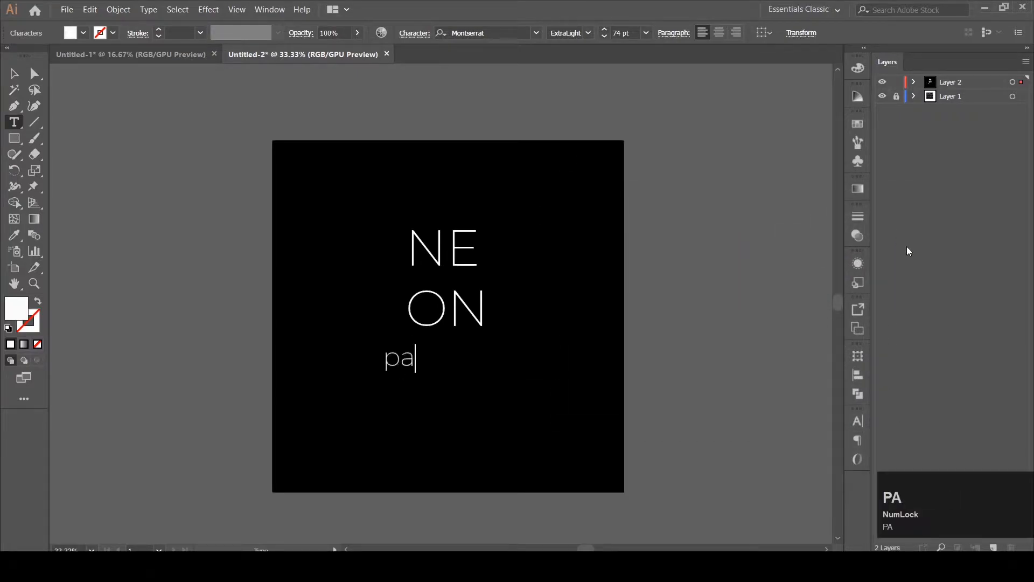
{"action": "type", "text": "rty"}
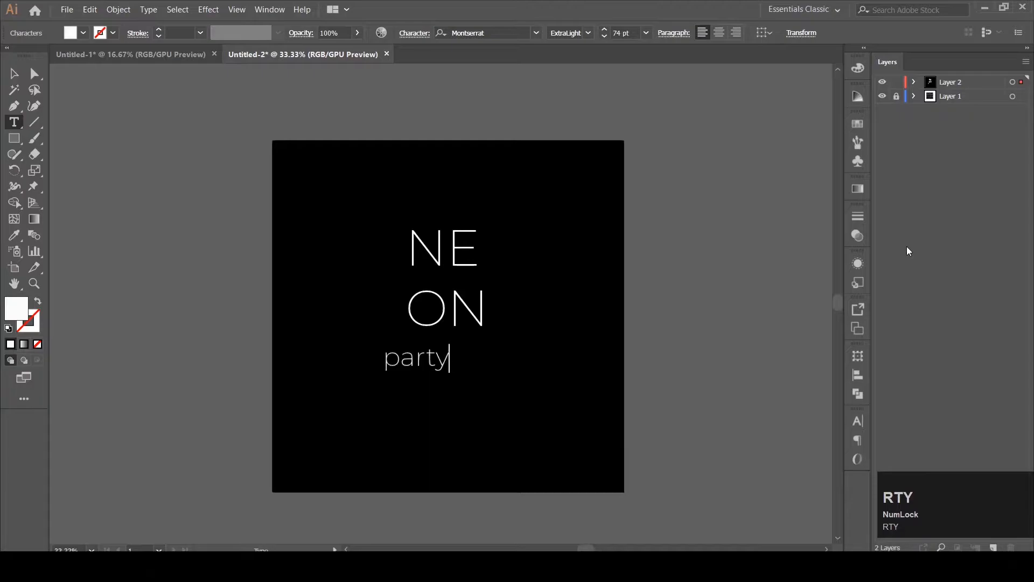
Change the font of the word "party" to Kaufmann BT
{"action": "key", "text": "shift+Left"}
{"action": "key", "text": "shift+Left"}
{"action": "key", "text": "shift+Left"}
{"action": "key", "text": "shift+Left"}
{"action": "key", "text": "shift+Left"}
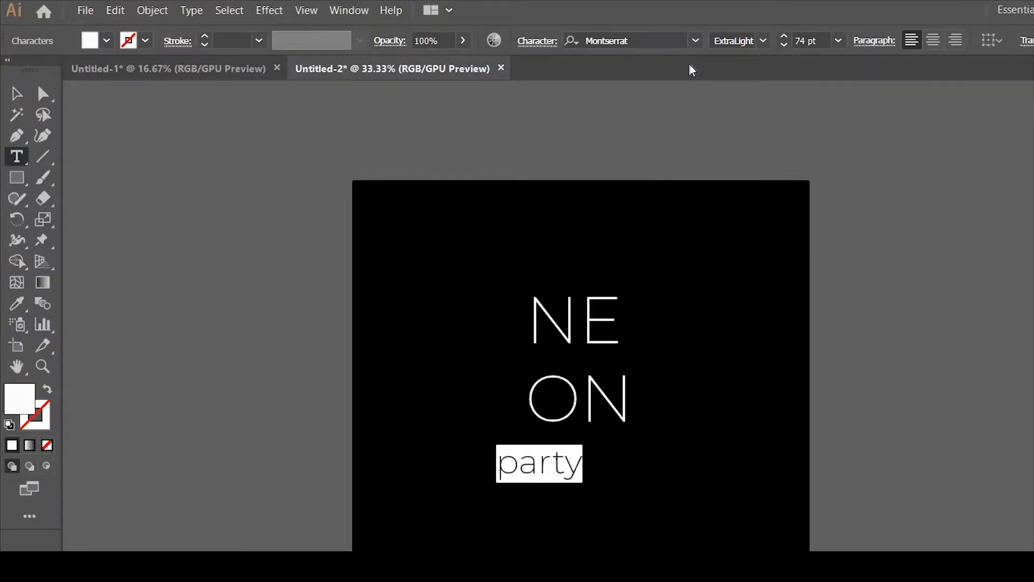
{"action": "left_click", "coordinate": [536, 33]}
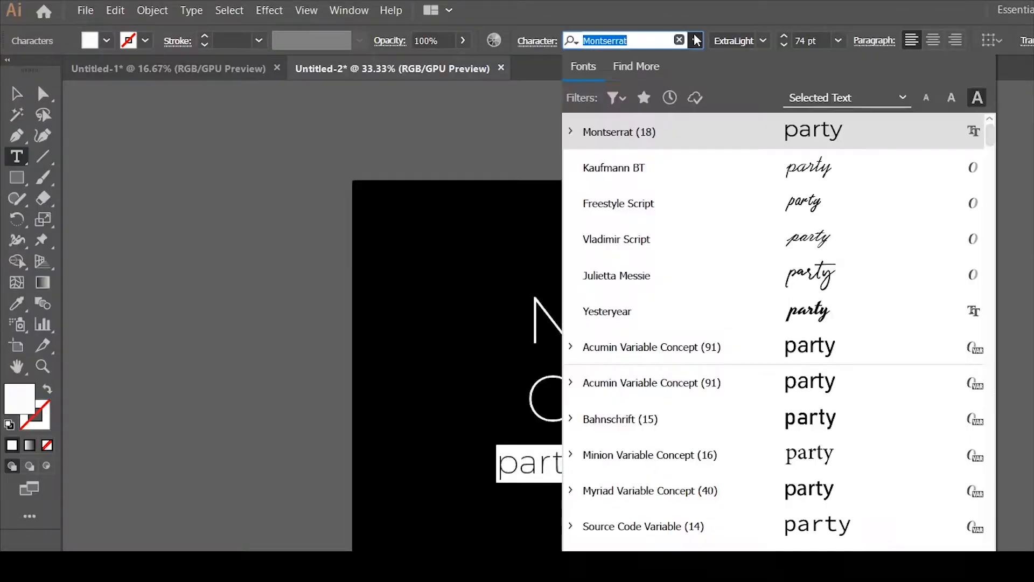
{"action": "left_click", "coordinate": [722, 165]}
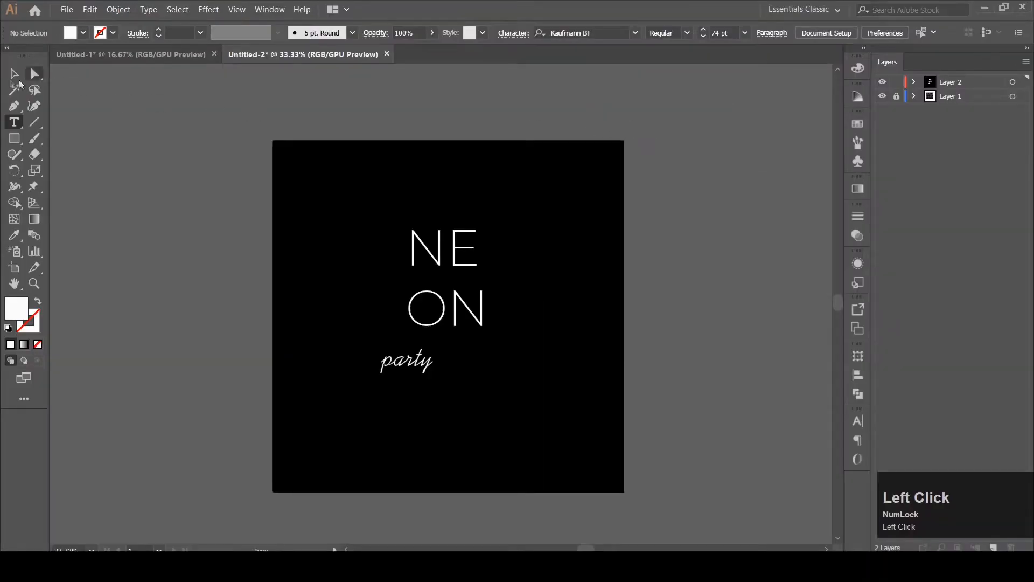
Move the "party" text so it sits centred beneath the ON line
{"action": "left_click", "coordinate": [14, 74]}
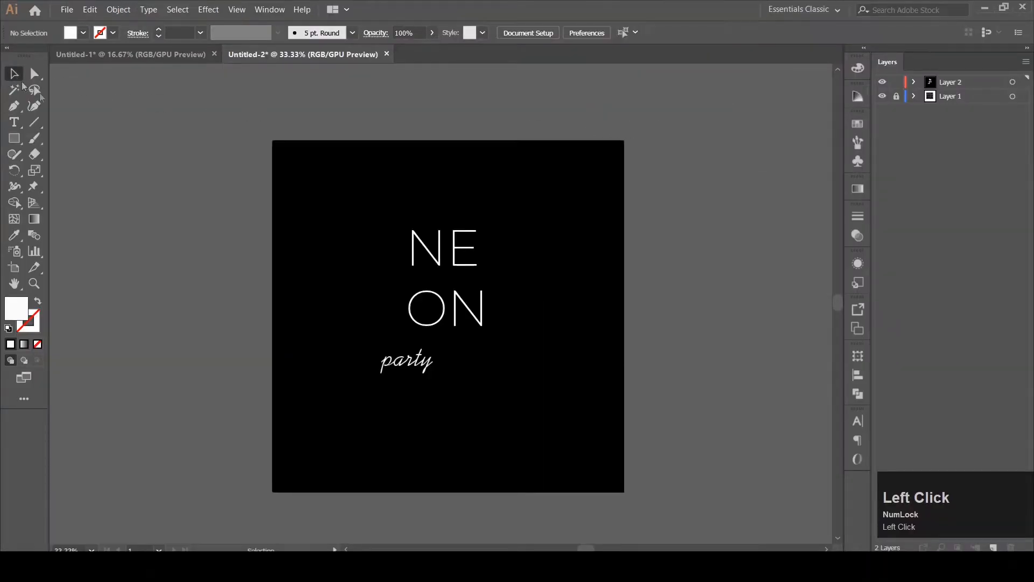
{"action": "left_click", "coordinate": [408, 362]}
{"action": "left_click_drag", "start_coordinate": [408, 362], "coordinate": [455, 368]}
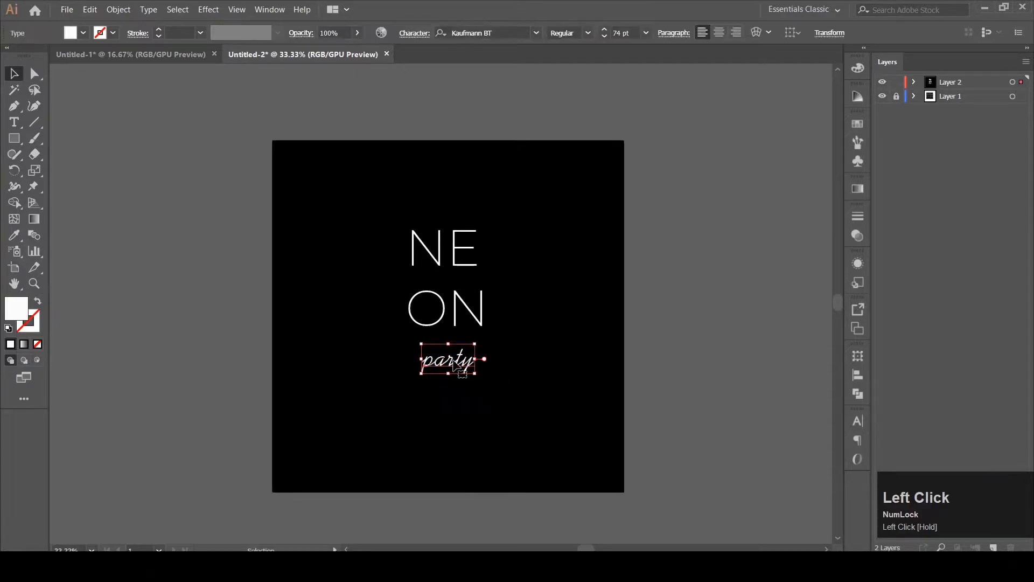
Enlarge the "party" text proportionally to about 80 pt and nudge it back beneath the ON line
{"action": "scroll", "coordinate": [457, 364], "scroll_direction": "up", "scroll_amount": 3, "text": "alt"}
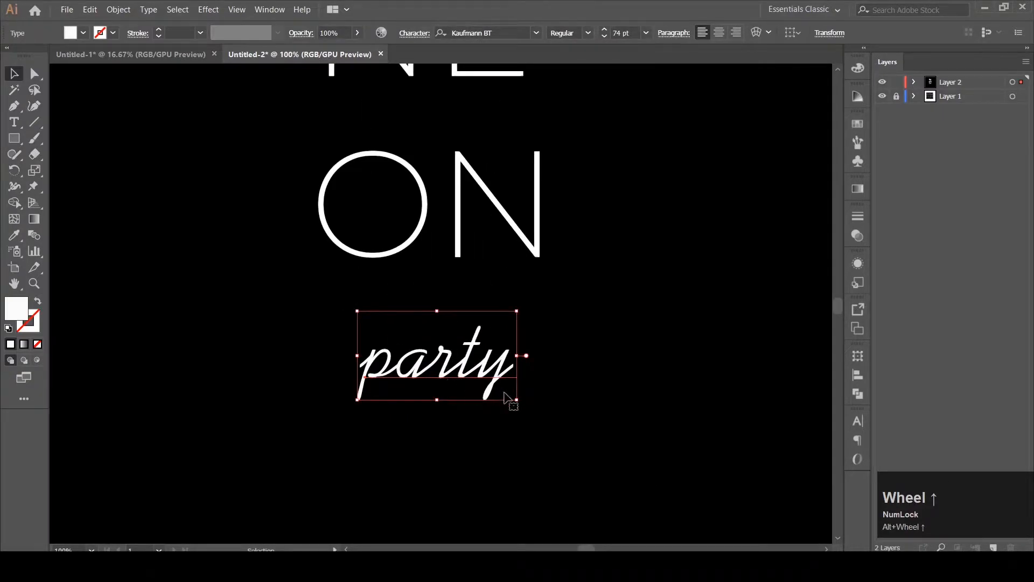
{"action": "key", "text": "shift"}
{"action": "left_click_drag", "start_coordinate": [522, 403], "coordinate": [565, 407]}
{"action": "left_click_drag", "start_coordinate": [478, 384], "coordinate": [465, 378]}
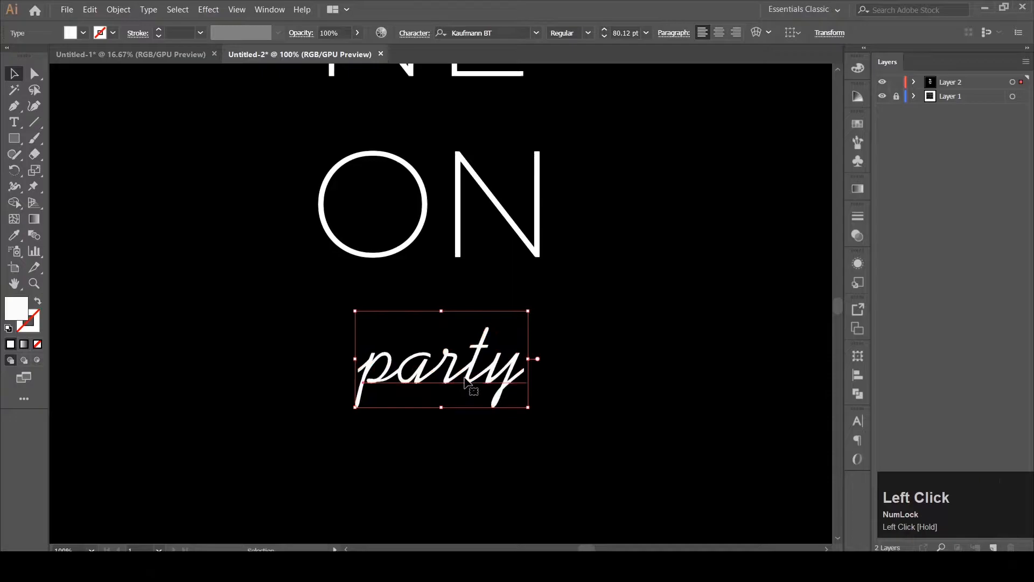
{"action": "scroll", "coordinate": [467, 381], "scroll_direction": "down", "scroll_amount": 3}
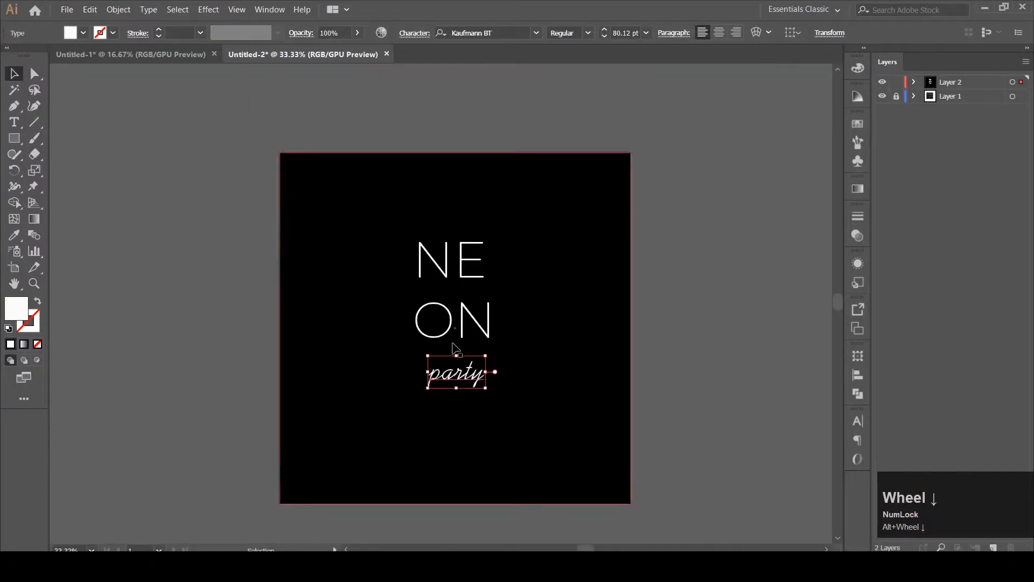
Align the "party" text and the two-line NEON text to each other on their horizontal centres
{"action": "left_click", "coordinate": [458, 359]}
{"action": "left_click", "coordinate": [468, 335], "text": "shift"}
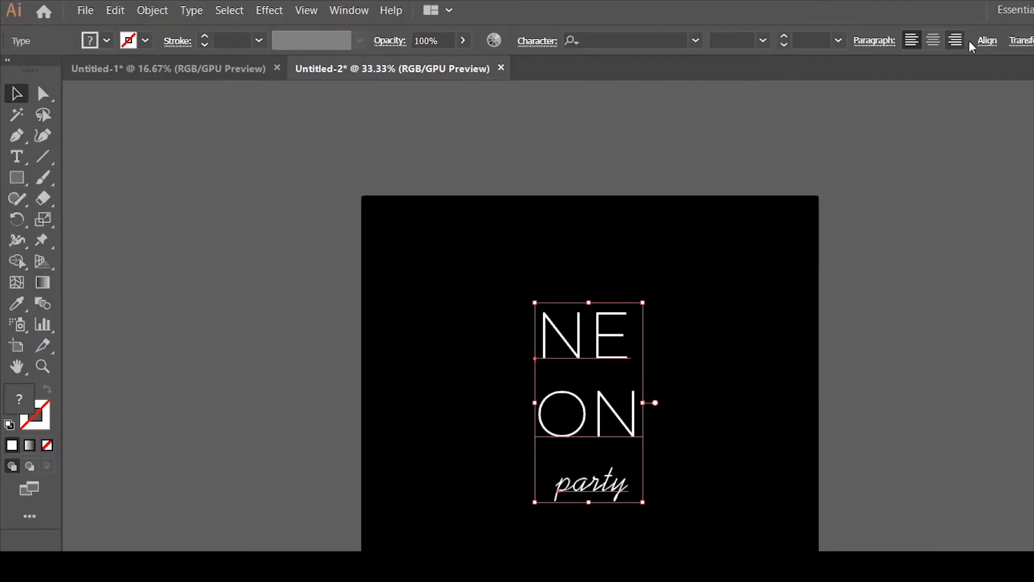
{"action": "left_click", "coordinate": [759, 33]}
{"action": "left_click", "coordinate": [842, 90]}
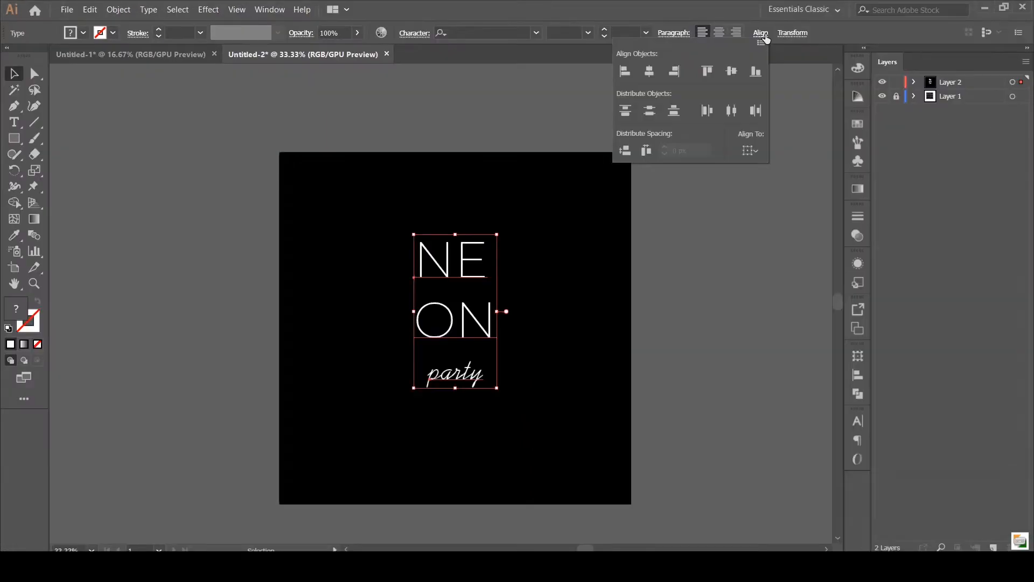
{"action": "left_click", "coordinate": [1005, 173]}
{"action": "left_click", "coordinate": [249, 239]}
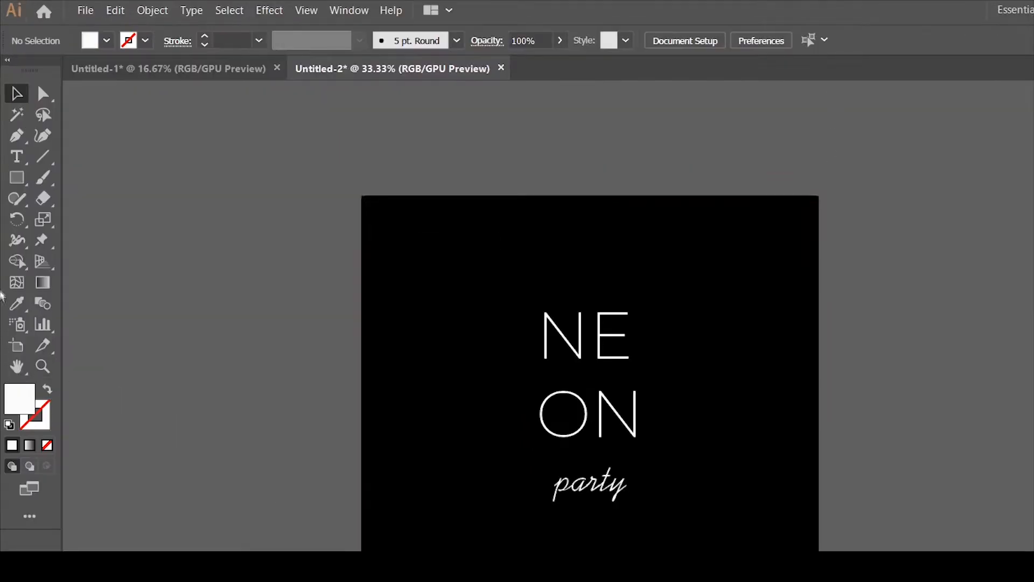
Draw a rectangle about 297 by 418 px around the NEON lettering and swap its fill and stroke, leaving an unfilled outline
{"action": "left_click", "coordinate": [14, 138]}
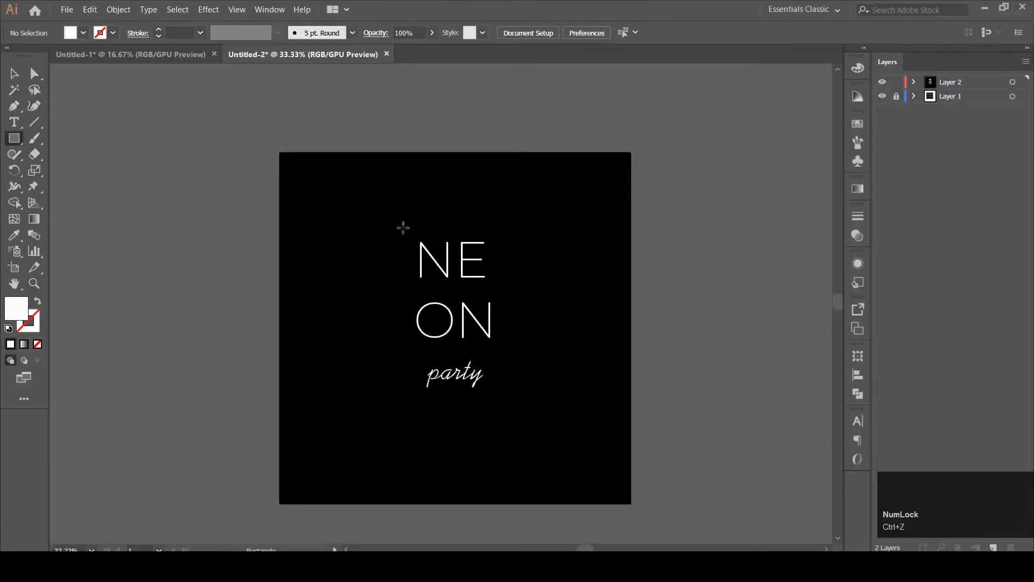
{"action": "left_click_drag", "start_coordinate": [531, 295], "coordinate": [629, 442]}
{"action": "left_click_drag", "start_coordinate": [486, 342], "coordinate": [513, 374]}
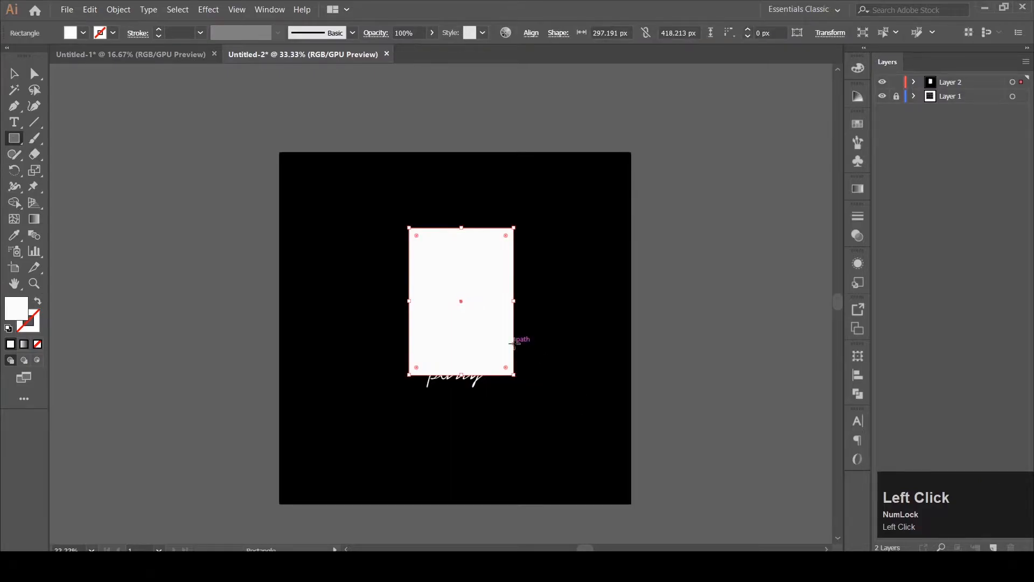
{"action": "key", "text": "v"}
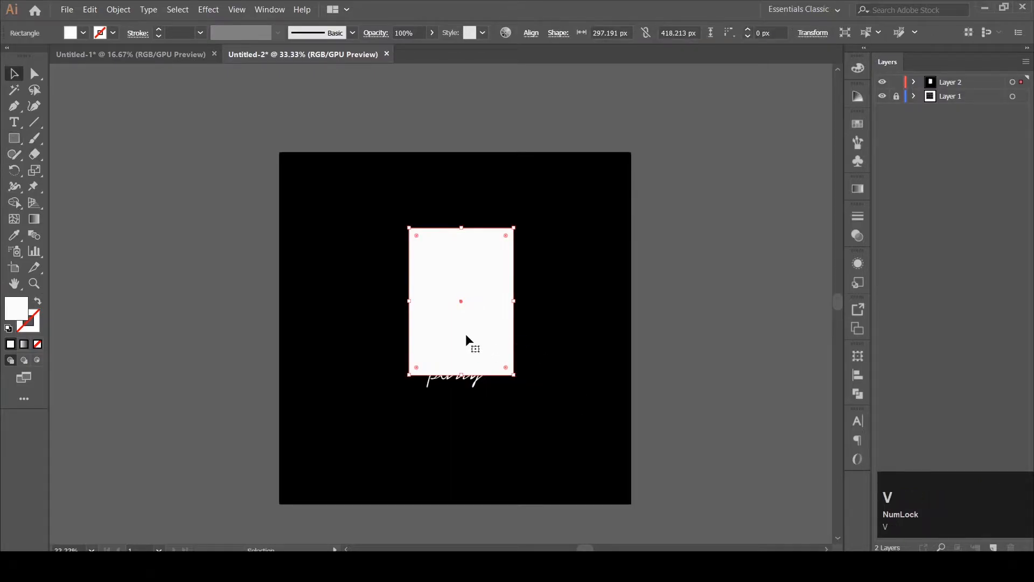
{"action": "left_click", "coordinate": [42, 300]}
{"action": "left_click", "coordinate": [189, 278]}
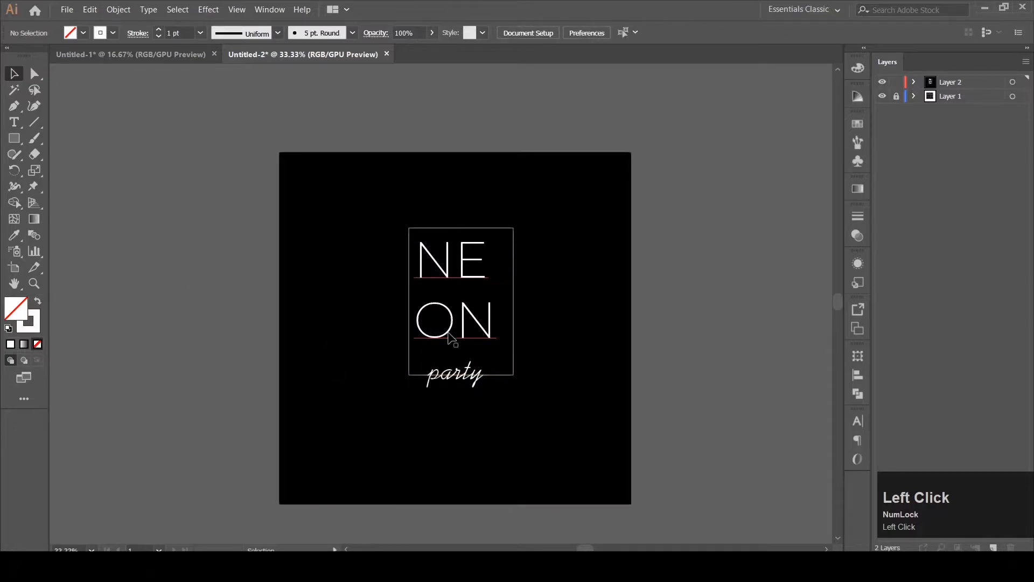
Align the rectangle outline and the NEON text on their horizontal centres
{"action": "left_click", "coordinate": [453, 340]}
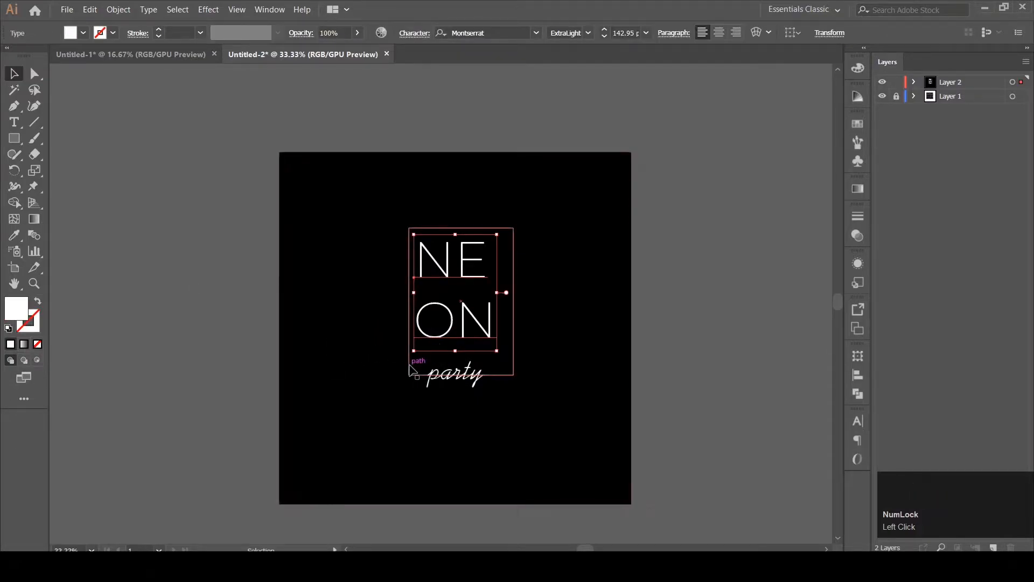
{"action": "left_click", "coordinate": [412, 371], "text": "shift"}
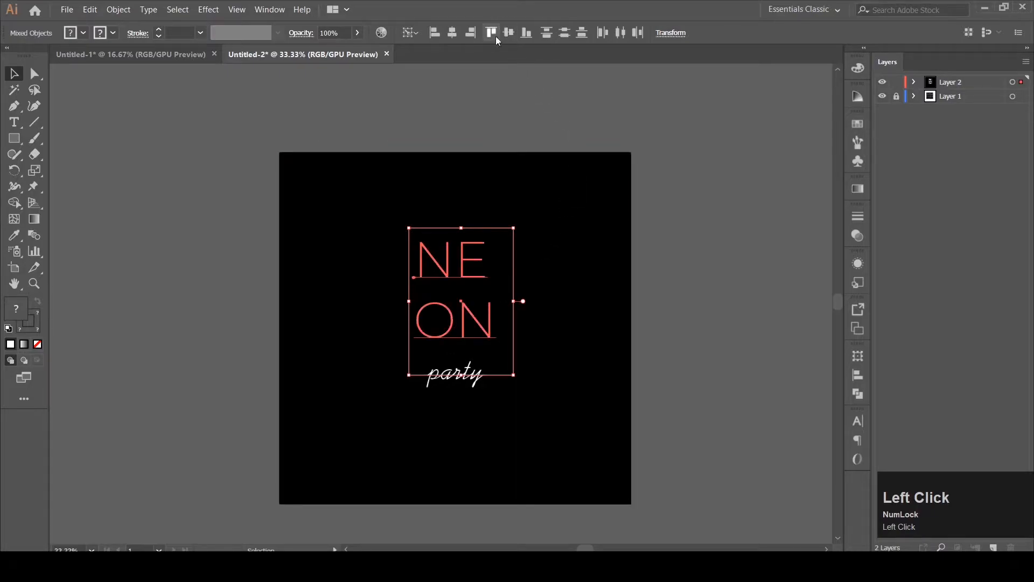
{"action": "left_click", "coordinate": [451, 34]}
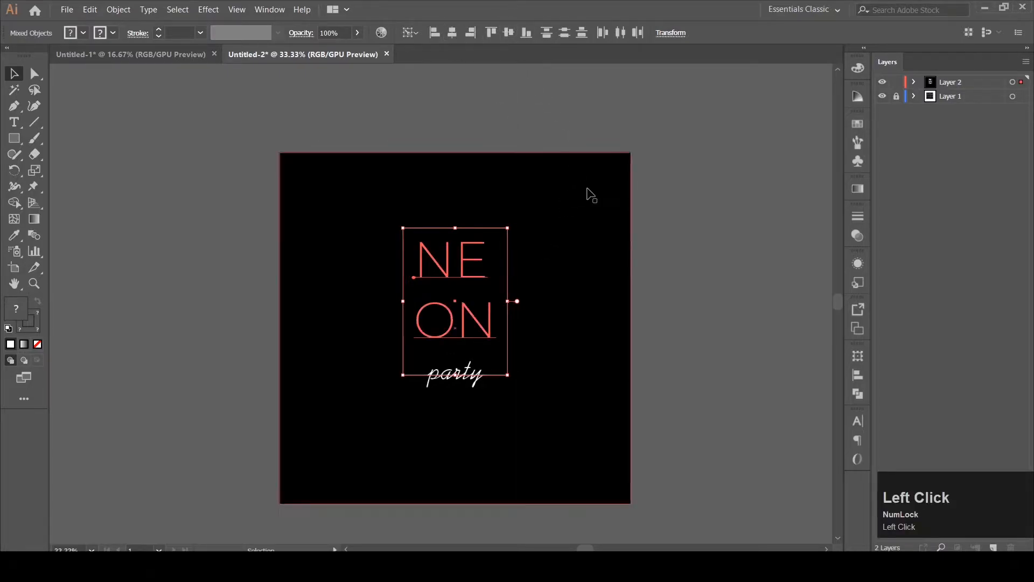
{"action": "left_click", "coordinate": [691, 288]}
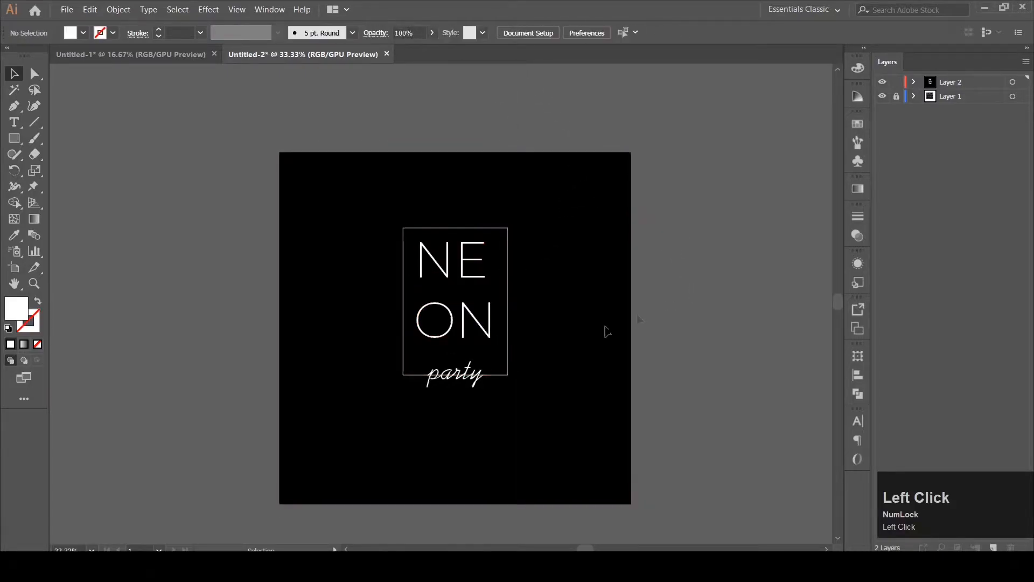
Set the rectangle's stroke weight to 3 pt
{"action": "left_click", "coordinate": [501, 375]}
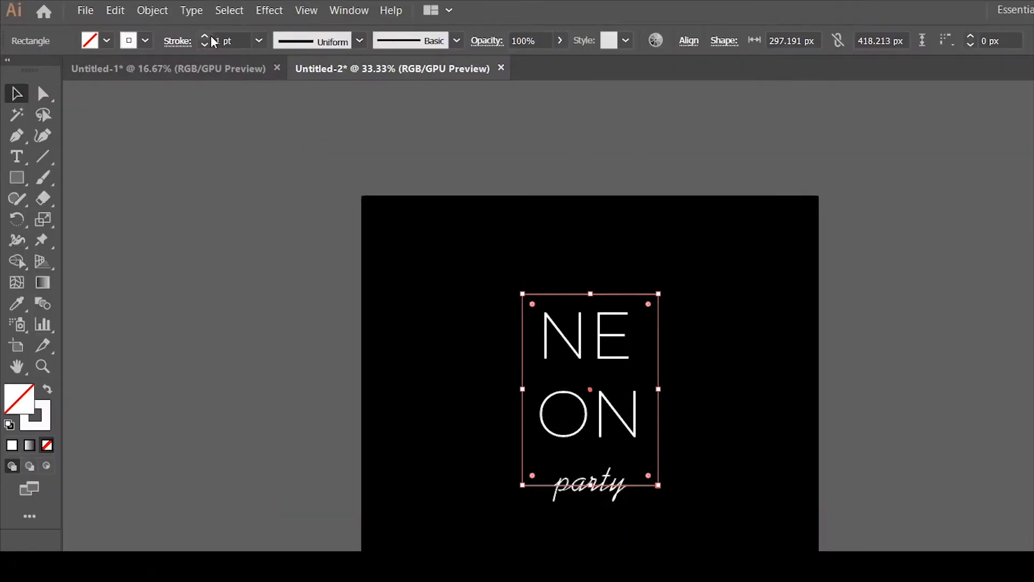
{"action": "left_click", "coordinate": [211, 38]}
{"action": "left_click", "coordinate": [211, 37]}
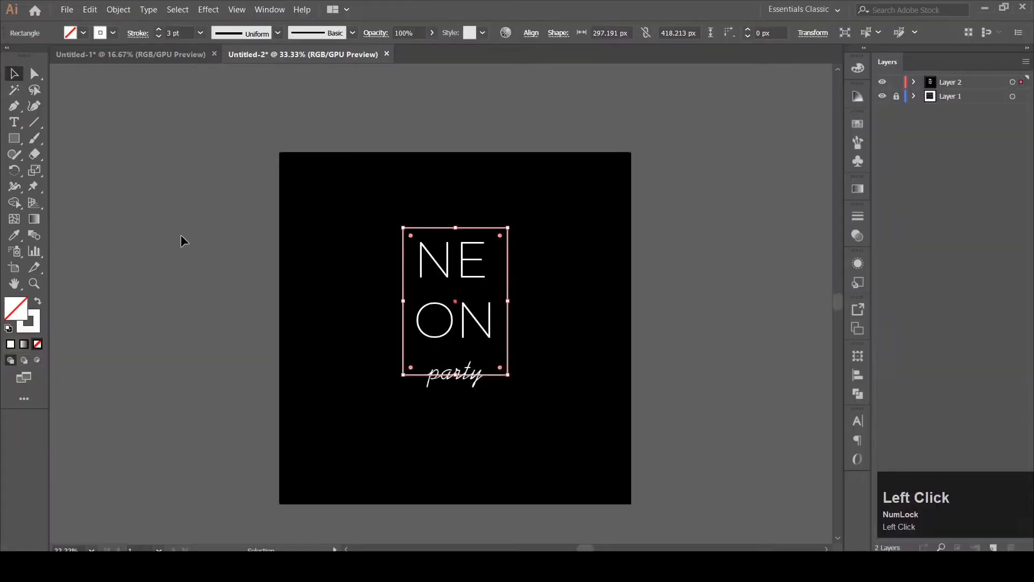
{"action": "left_click", "coordinate": [349, 376]}
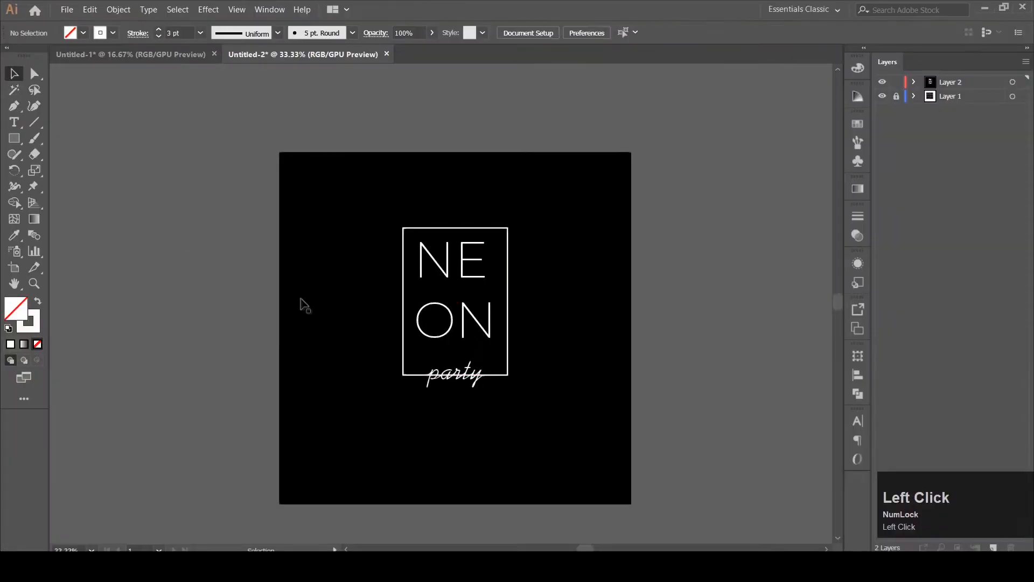
Expand the rectangle, the NEON text and the "party" text into editable shapes
{"action": "left_click", "coordinate": [405, 343]}
{"action": "left_click", "coordinate": [431, 338], "text": "shift"}
{"action": "left_click", "coordinate": [438, 383], "text": "shift"}
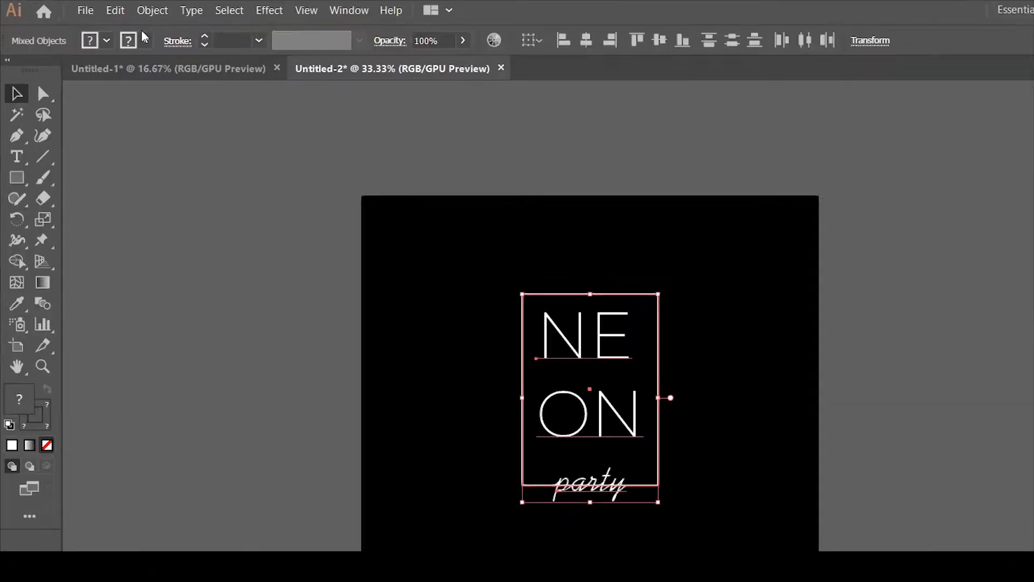
{"action": "left_click", "coordinate": [119, 10]}
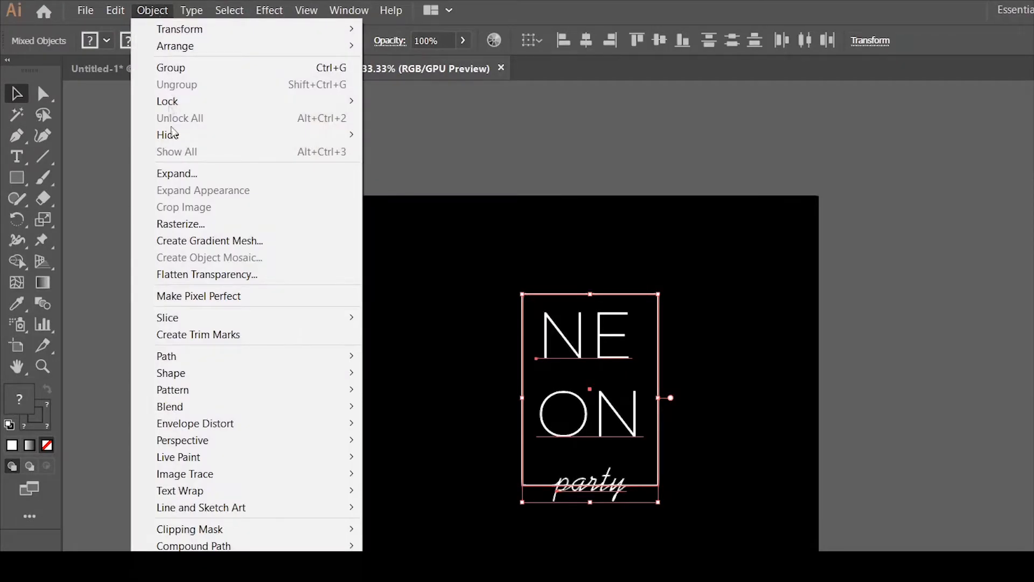
{"action": "left_click", "coordinate": [188, 173]}
{"action": "left_click", "coordinate": [621, 458]}
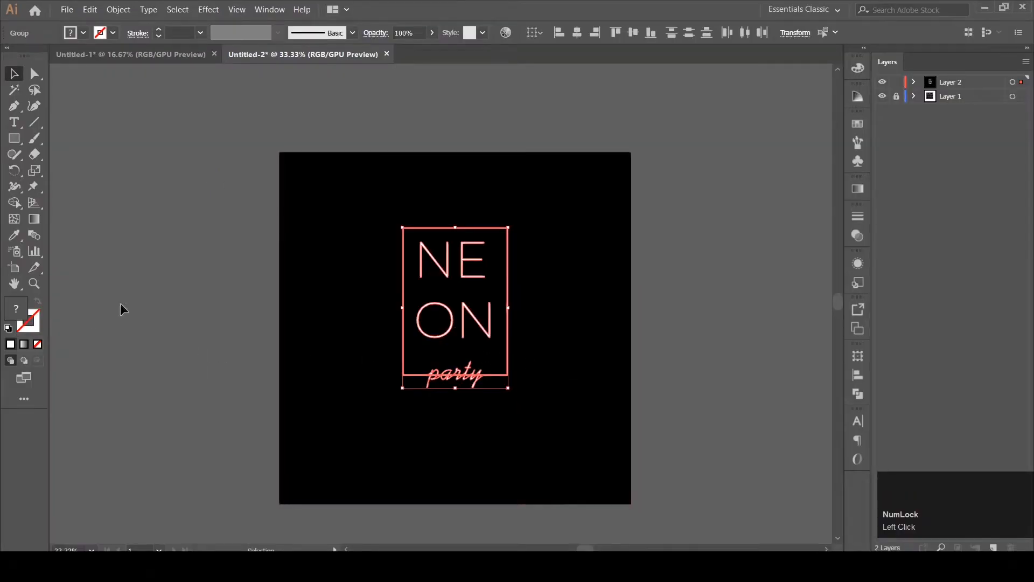
{"action": "left_click", "coordinate": [138, 291]}
Fill the expanded NEON lettering with light pink (f995cc)
{"action": "left_click", "coordinate": [443, 275]}
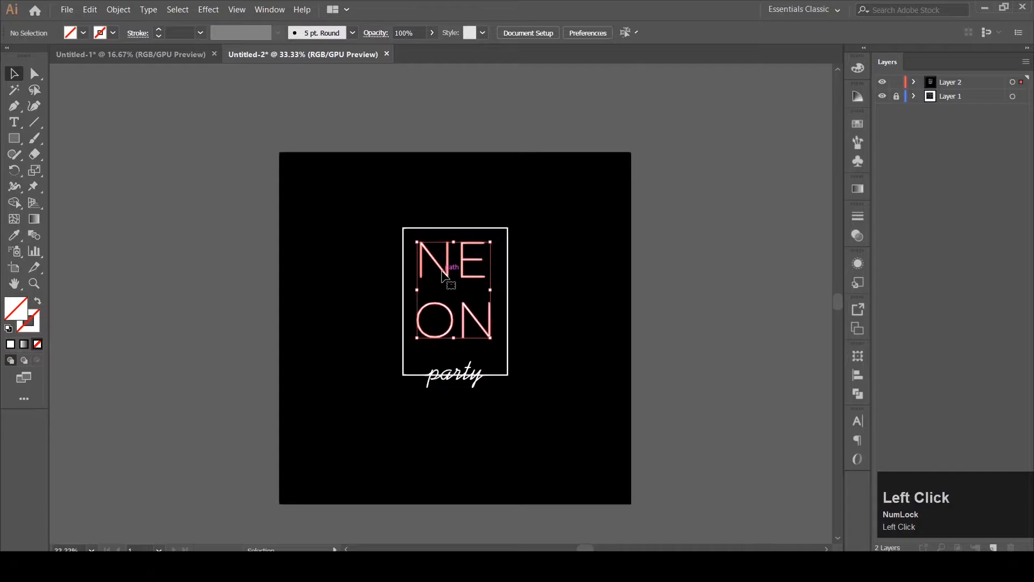
{"action": "double_click", "coordinate": [16, 313]}
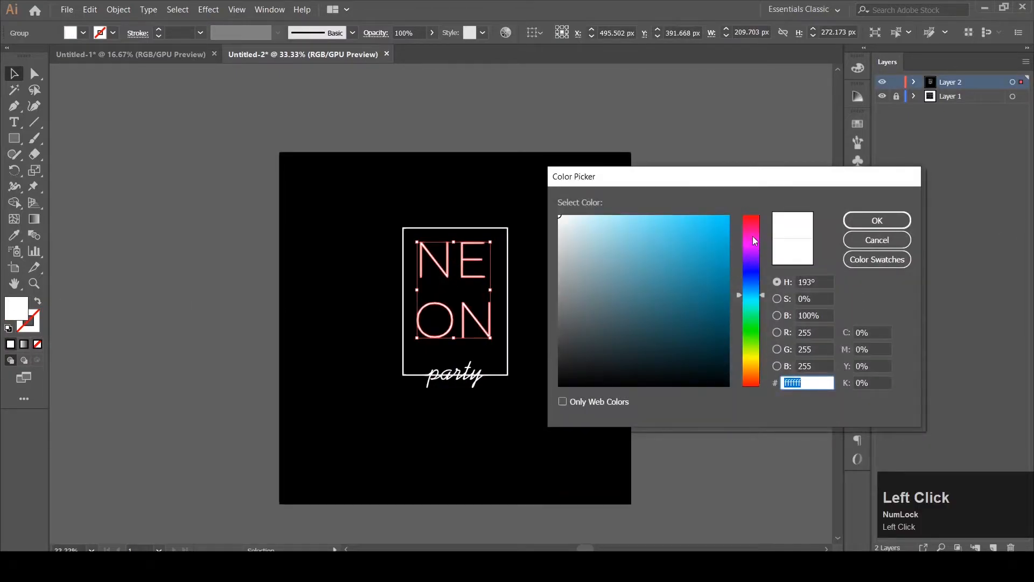
{"action": "left_click", "coordinate": [753, 235]}
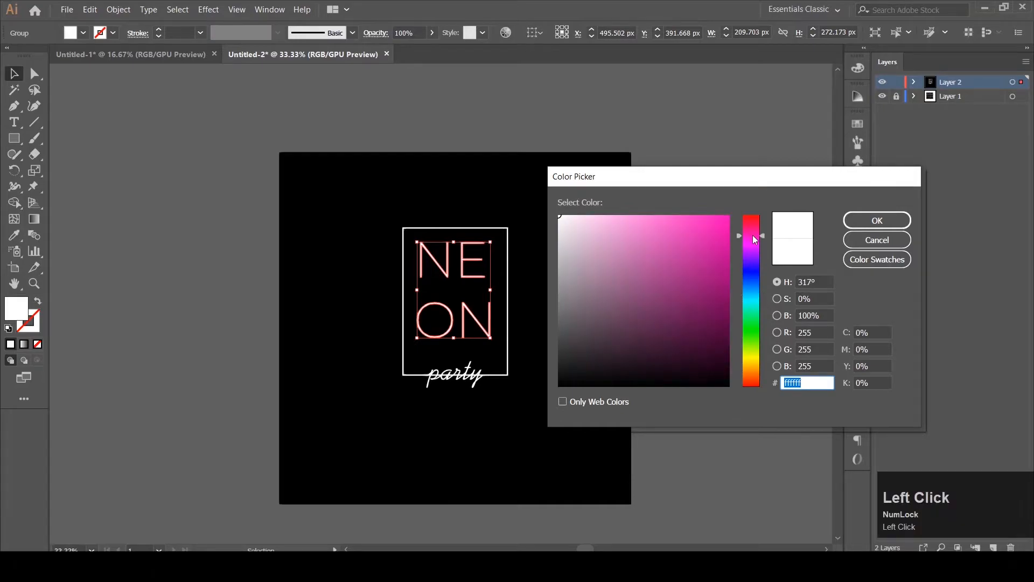
{"action": "left_click", "coordinate": [755, 241]}
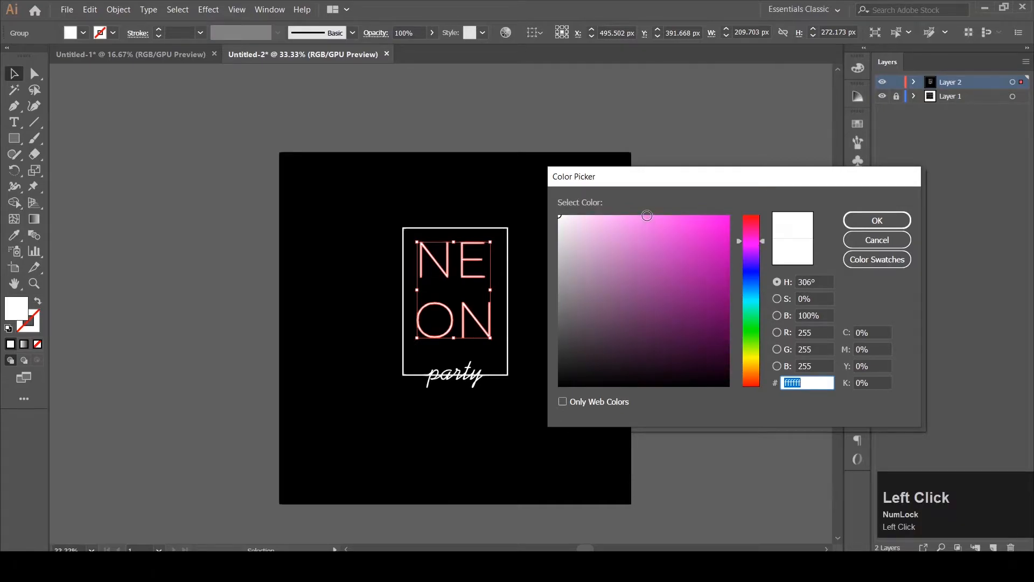
{"action": "left_click", "coordinate": [653, 217]}
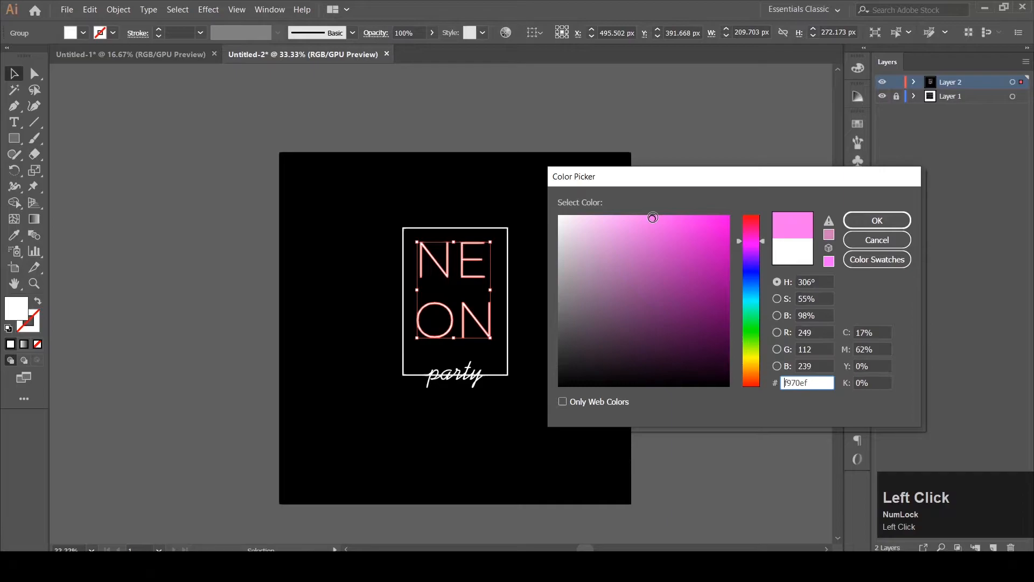
{"action": "left_click_drag", "start_coordinate": [750, 235], "coordinate": [749, 230]}
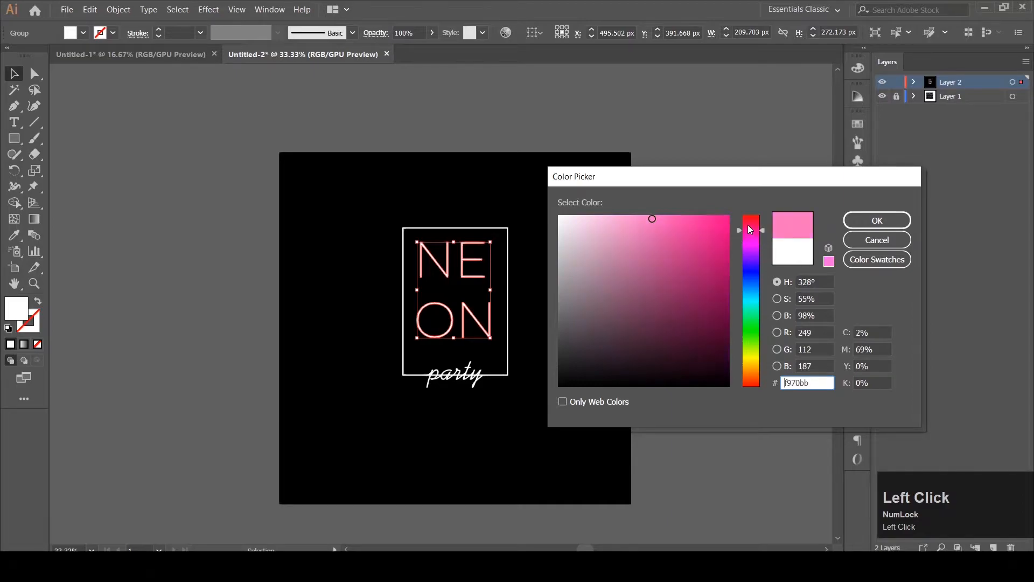
{"action": "left_click_drag", "start_coordinate": [627, 217], "coordinate": [627, 217]}
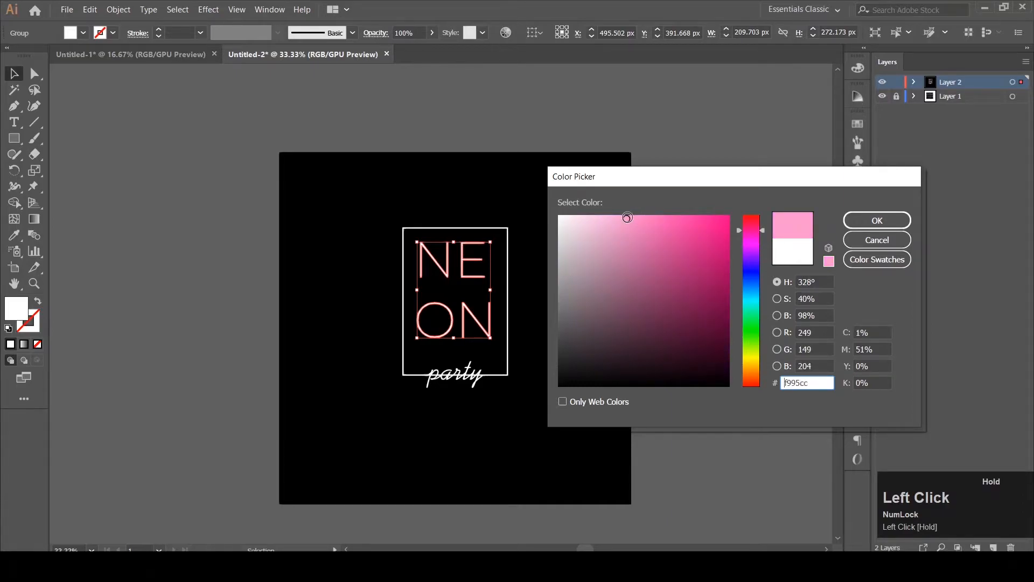
{"action": "left_click", "coordinate": [884, 221]}
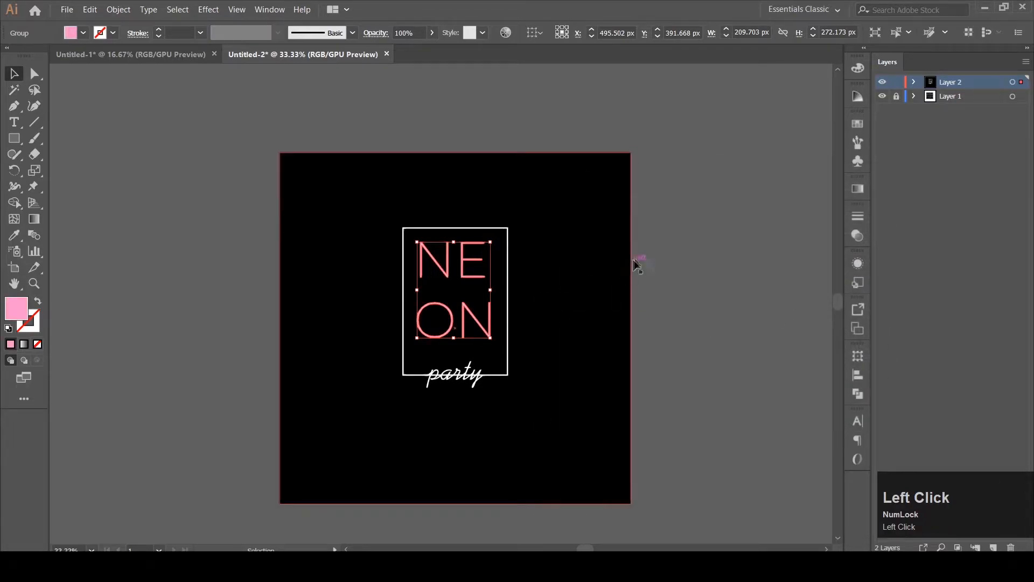
{"action": "left_click", "coordinate": [667, 246]}
Fill the expanded "party" lettering with light blue (9deafc)
{"action": "left_click", "coordinate": [476, 387]}
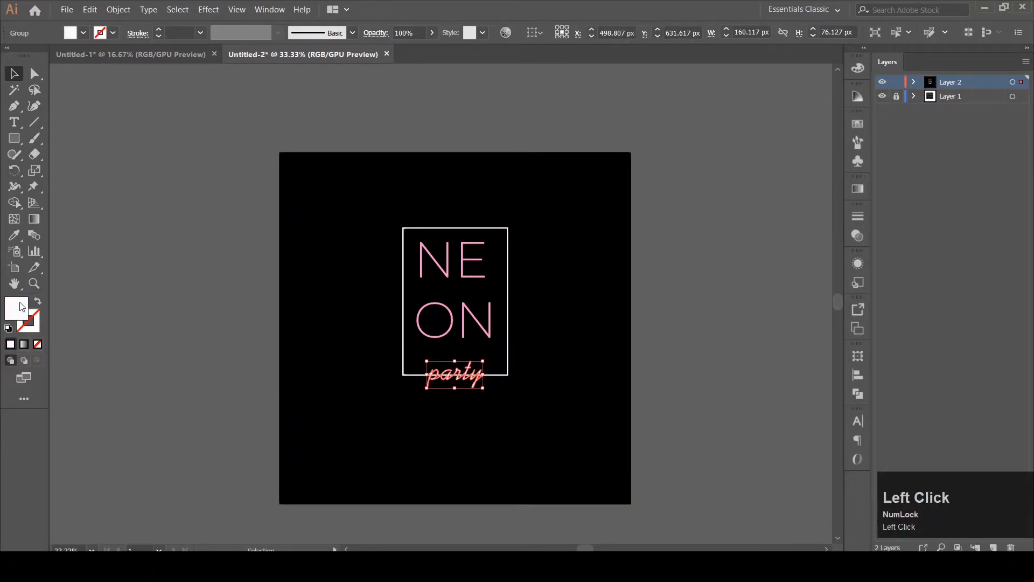
{"action": "double_click", "coordinate": [21, 306]}
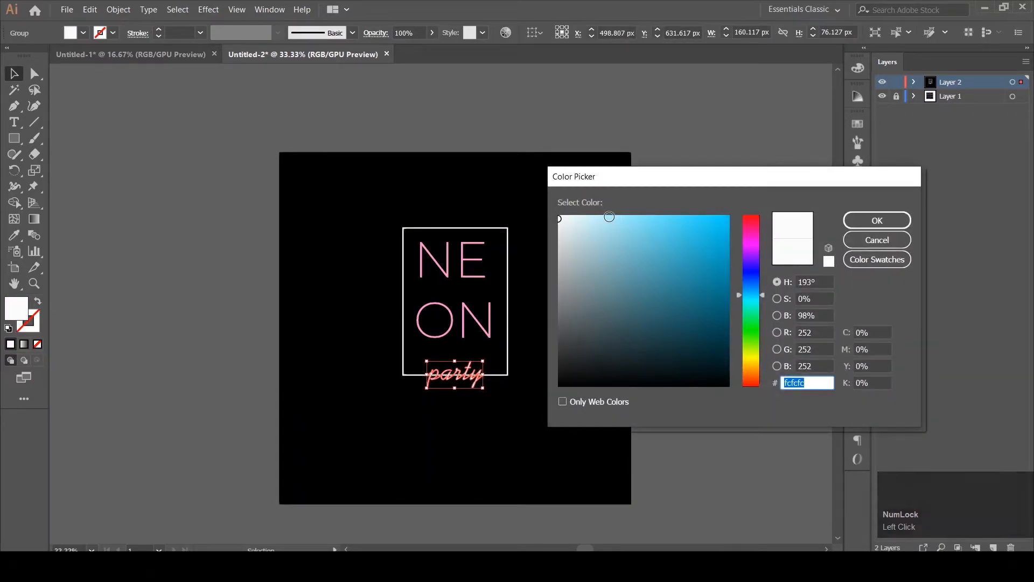
{"action": "left_click", "coordinate": [610, 216]}
{"action": "left_click_drag", "start_coordinate": [610, 216], "coordinate": [623, 216]}
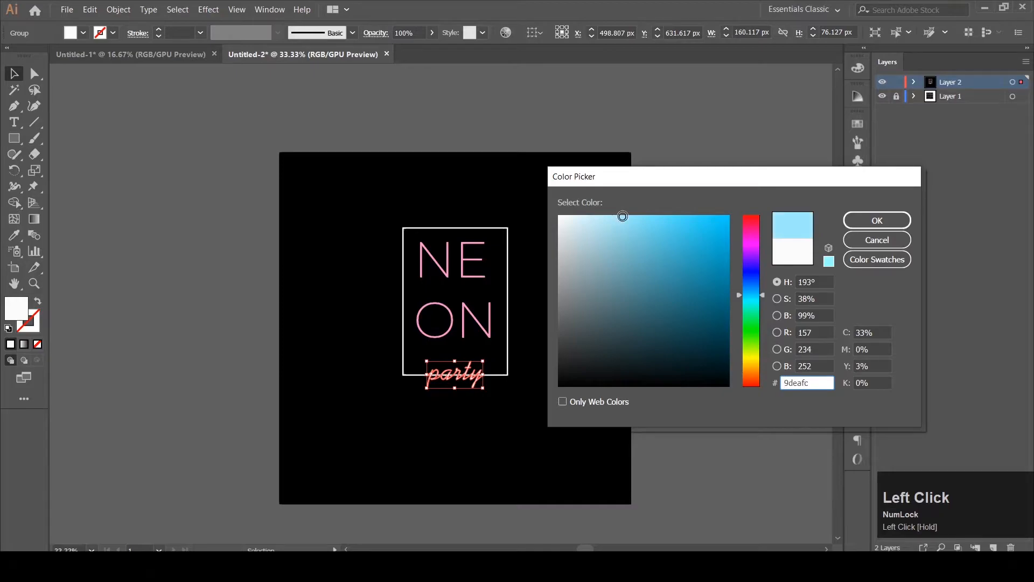
{"action": "left_click", "coordinate": [857, 220]}
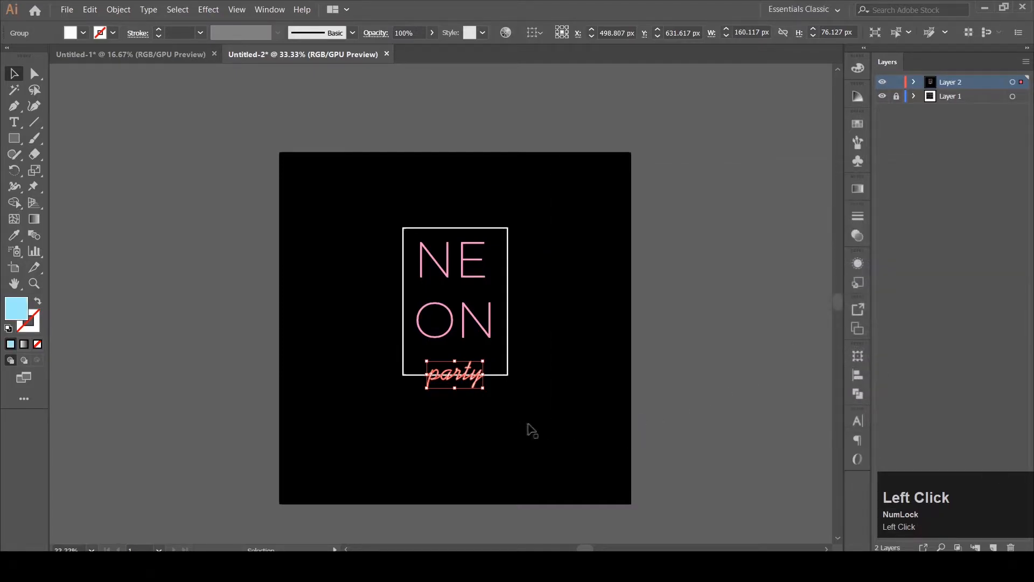
{"action": "left_click", "coordinate": [699, 377]}
Fill the rectangular frame with the light blue sampled from the "party" lettering
{"action": "left_click", "coordinate": [501, 376]}
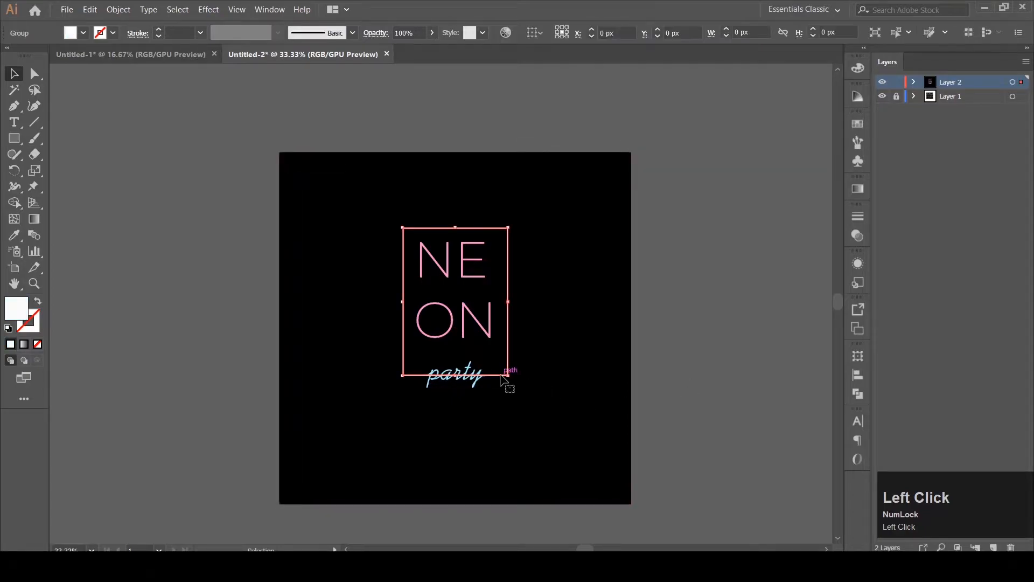
{"action": "double_click", "coordinate": [24, 318]}
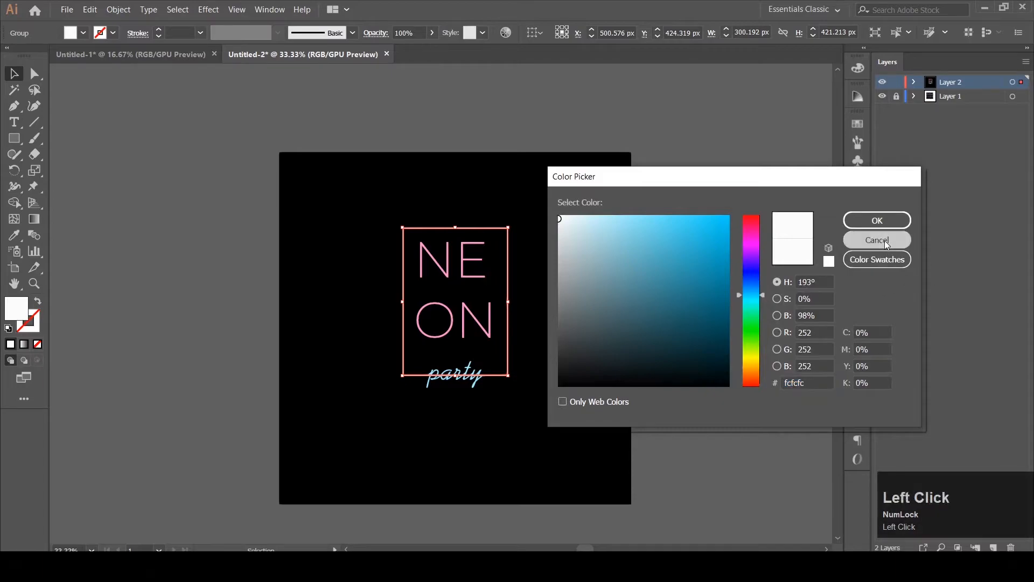
{"action": "left_click", "coordinate": [885, 240]}
{"action": "key", "text": "i"}
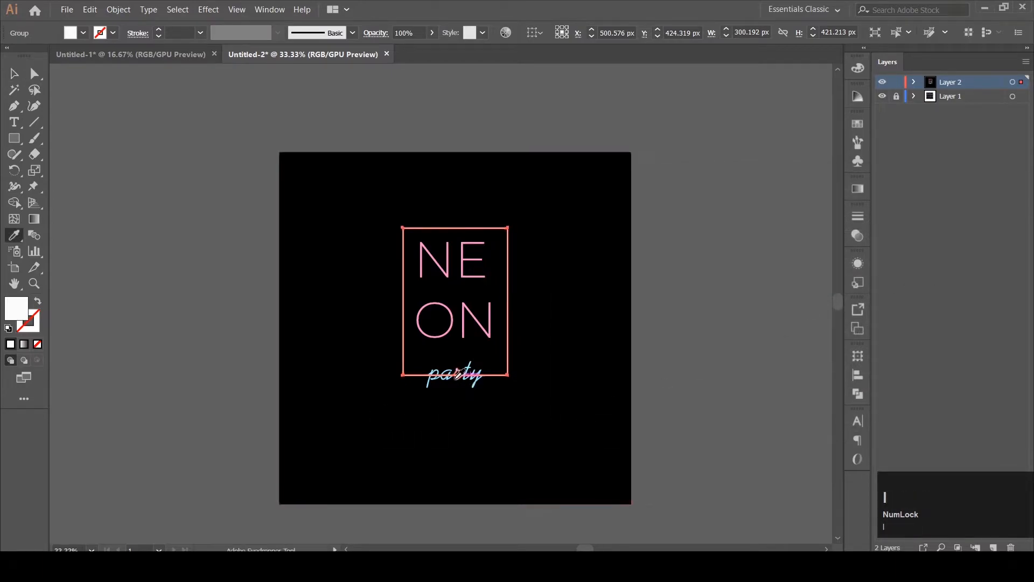
{"action": "left_click", "coordinate": [456, 367]}
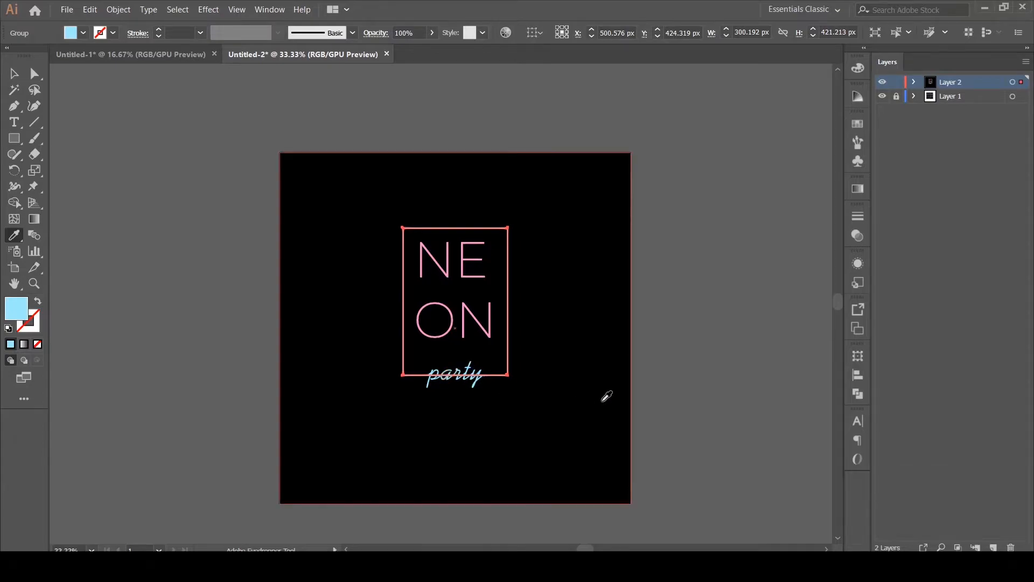
{"action": "key", "text": "v"}
{"action": "left_click", "coordinate": [686, 382]}
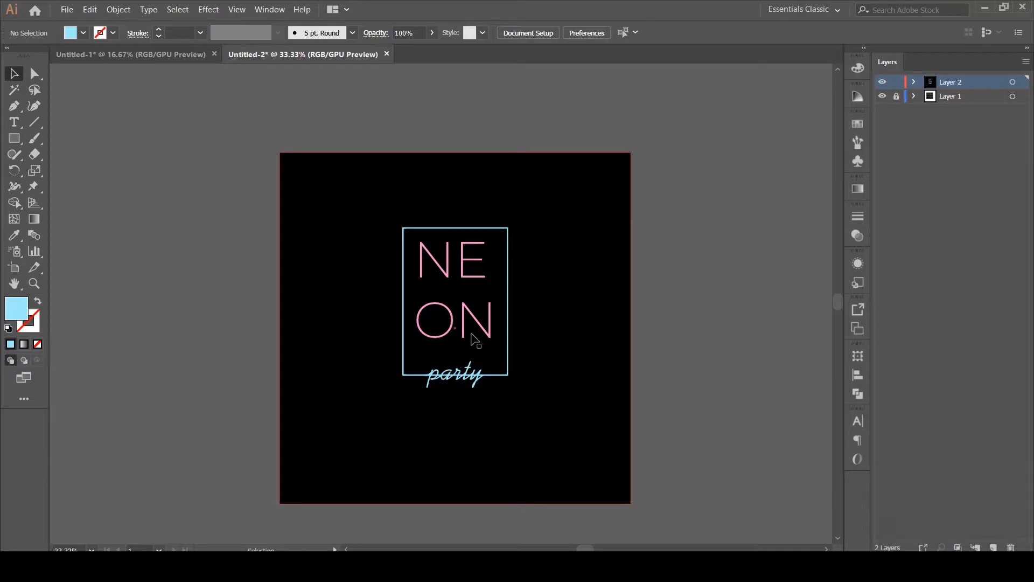
Offset the paths of the NEON lettering and the rectangular frame by 4 px with miter joins
{"action": "scroll", "coordinate": [457, 340], "scroll_direction": "up", "scroll_amount": 2}
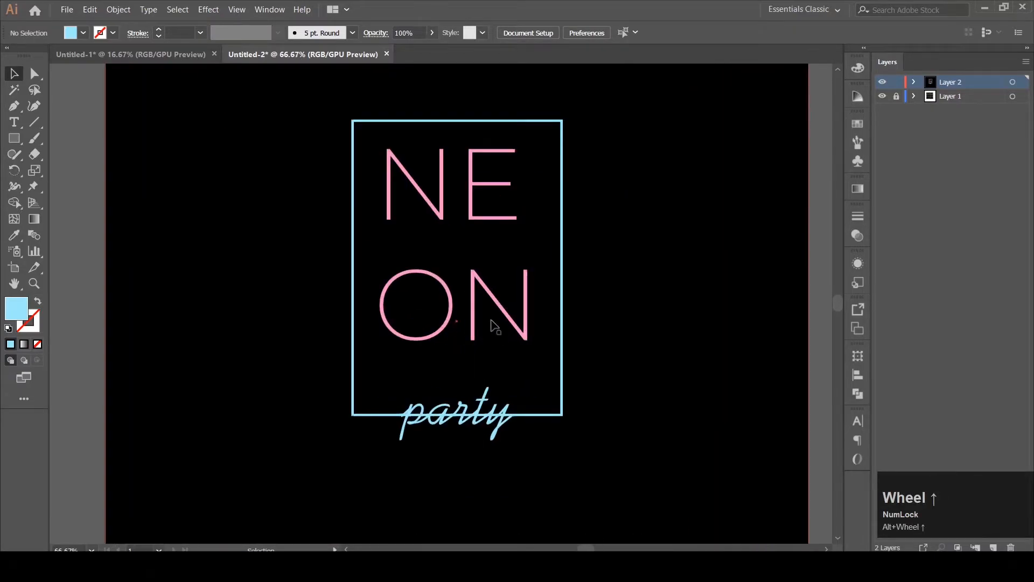
{"action": "left_click", "coordinate": [473, 315], "text": "shift"}
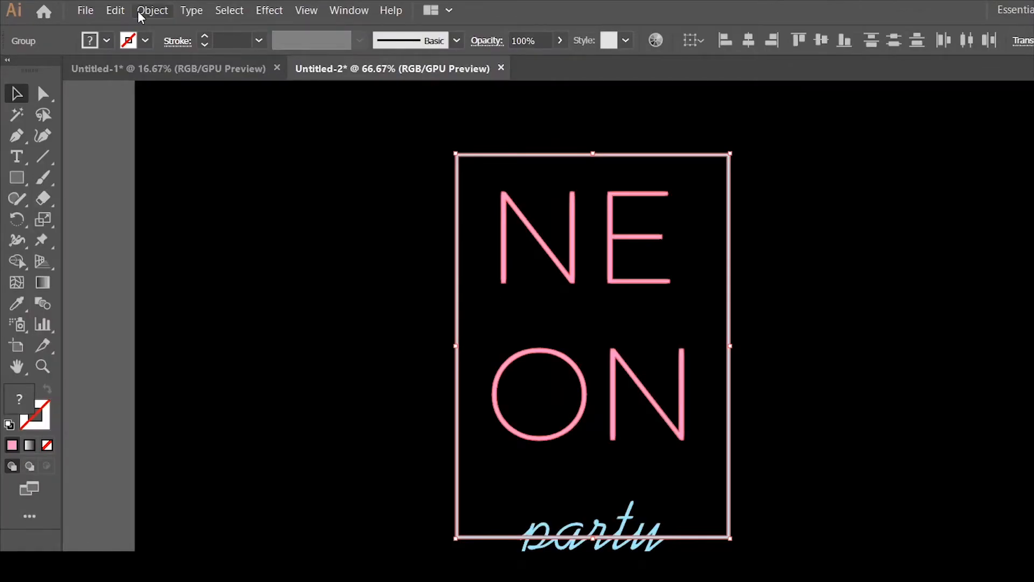
{"action": "left_click", "coordinate": [113, 10]}
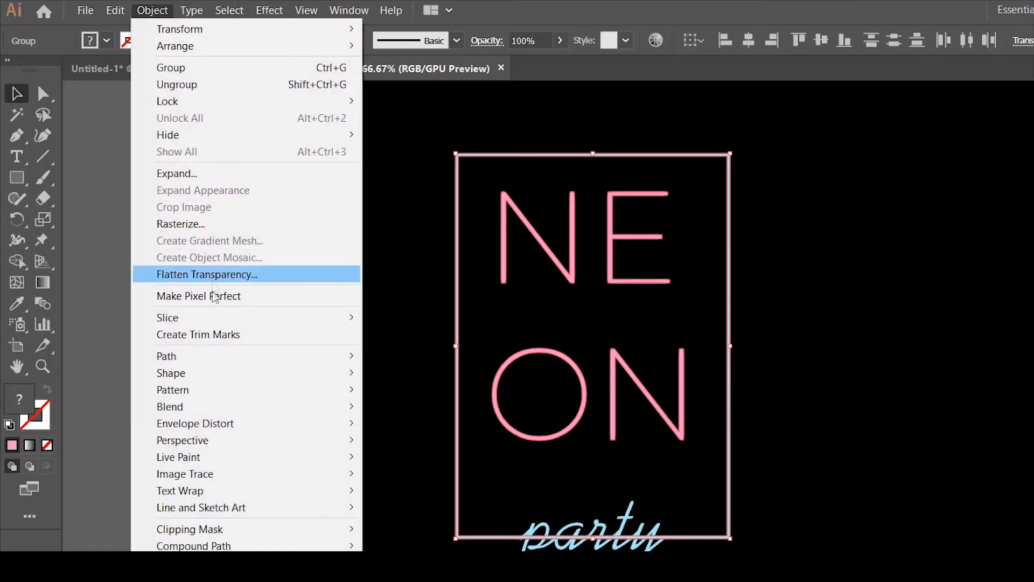
{"action": "mouse_move", "coordinate": [206, 358]}
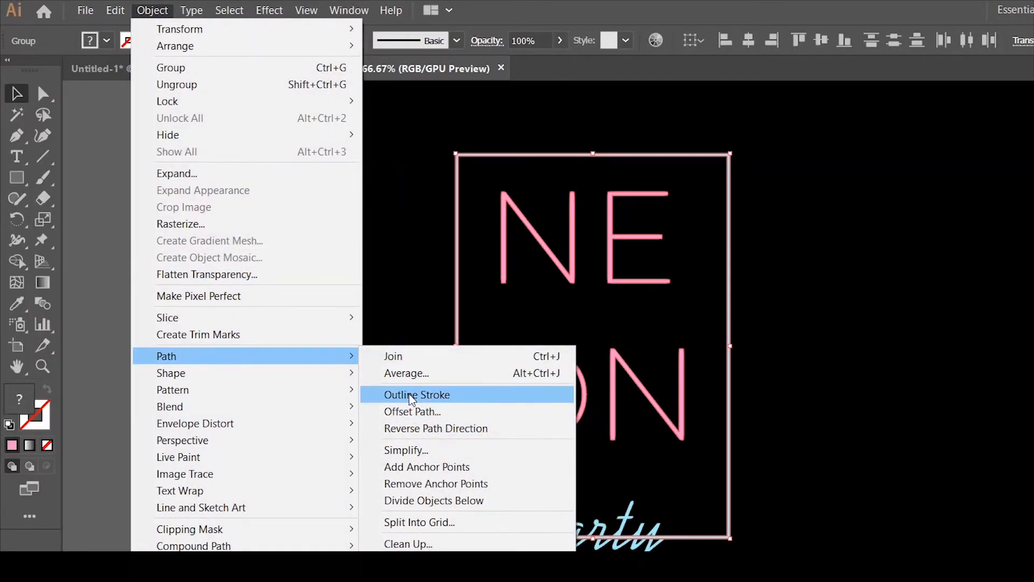
{"action": "left_click", "coordinate": [412, 412]}
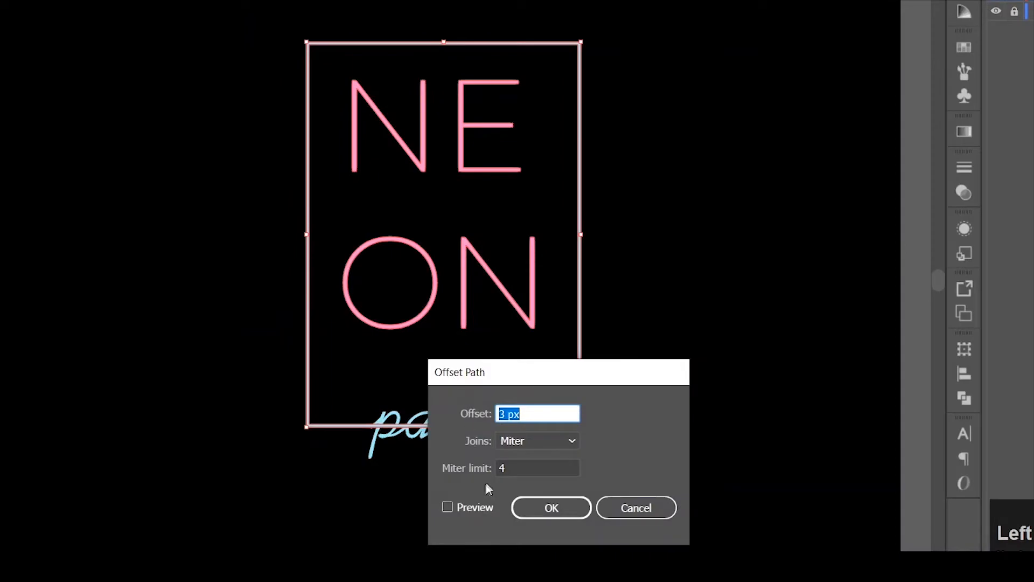
{"action": "key", "text": "Up"}
{"action": "left_click", "coordinate": [478, 512]}
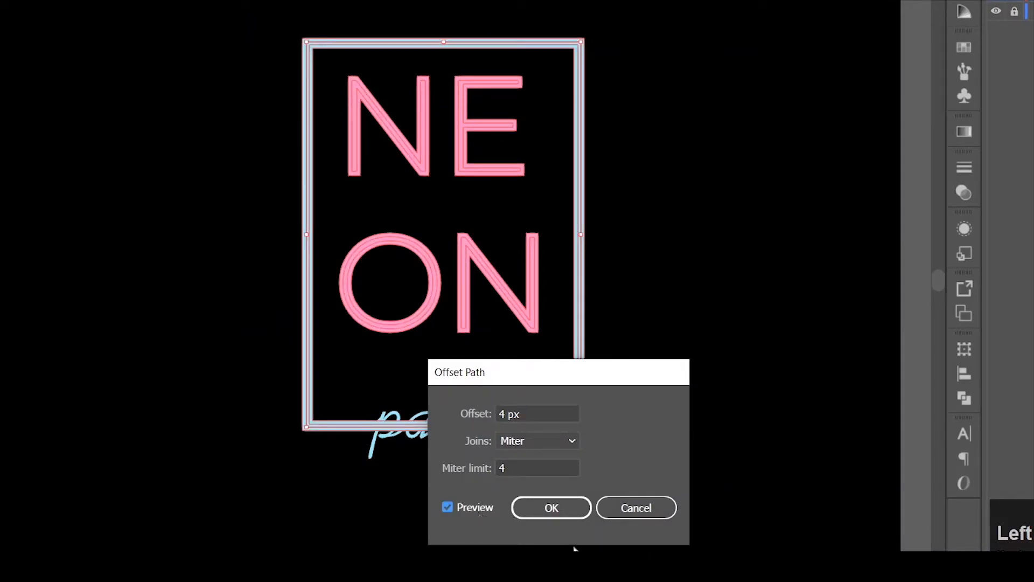
{"action": "left_click", "coordinate": [562, 514]}
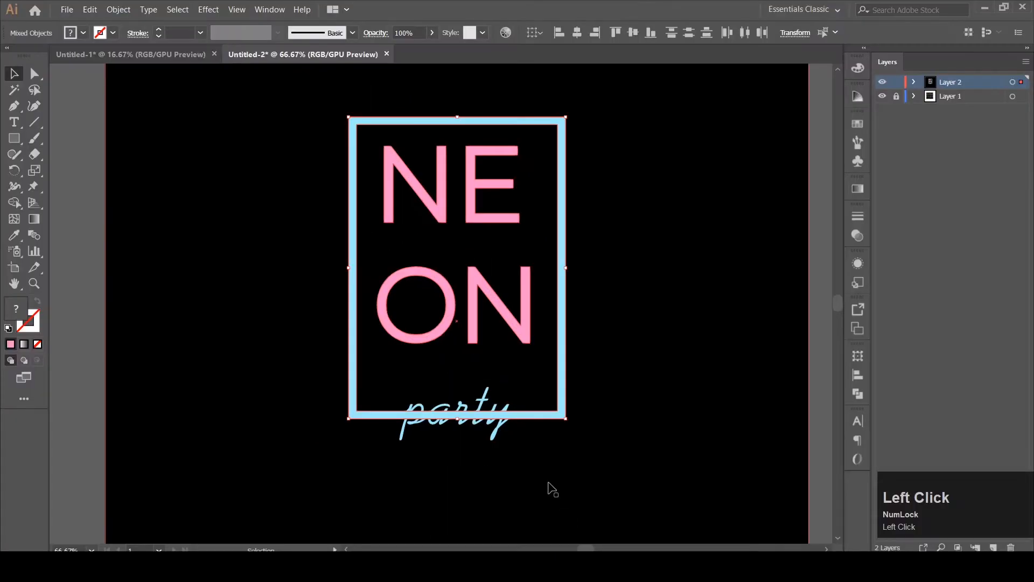
Offset the path of the "party" lettering by 3 px with miter joins
{"action": "left_click", "coordinate": [600, 431]}
{"action": "left_click", "coordinate": [415, 428]}
{"action": "left_click", "coordinate": [119, 10]}
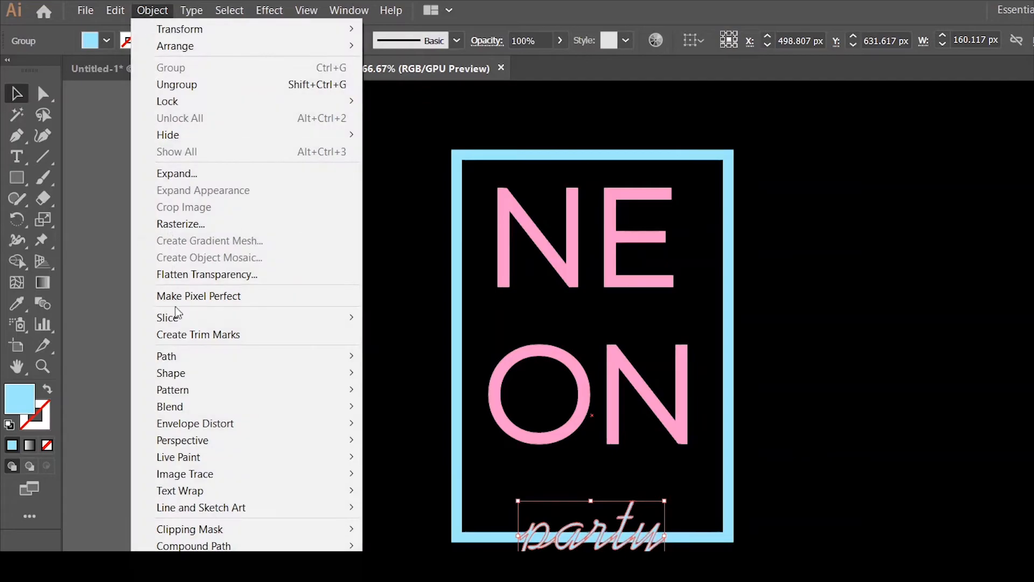
{"action": "mouse_move", "coordinate": [183, 357]}
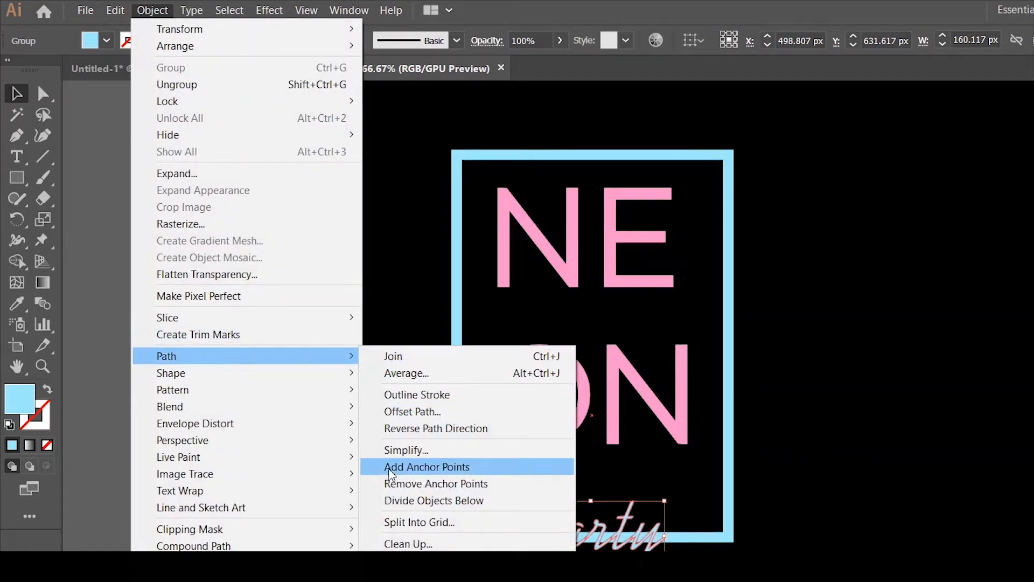
{"action": "left_click", "coordinate": [412, 412]}
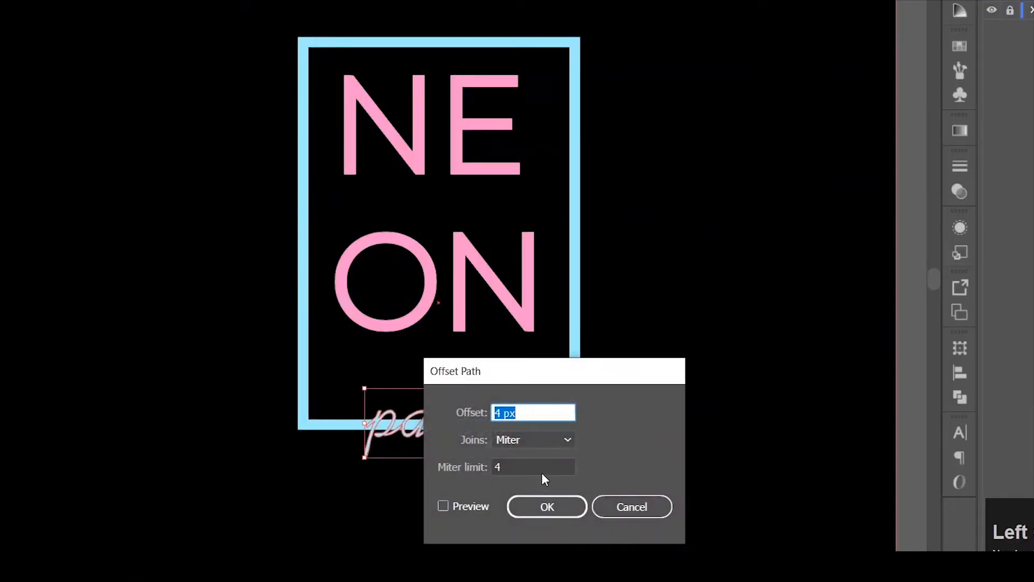
{"action": "key", "text": "Down"}
{"action": "left_click", "coordinate": [538, 512]}
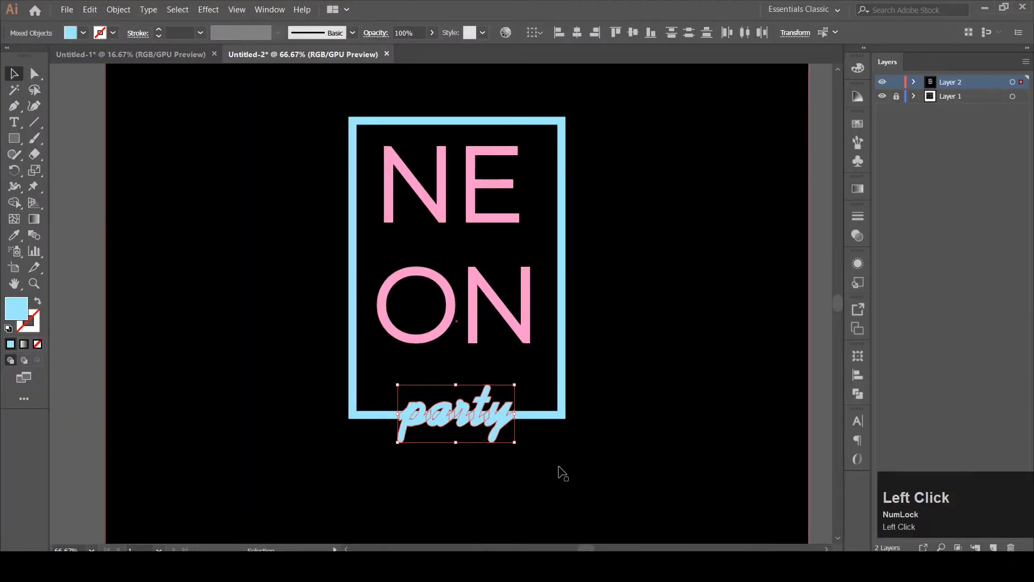
{"action": "left_click", "coordinate": [582, 456]}
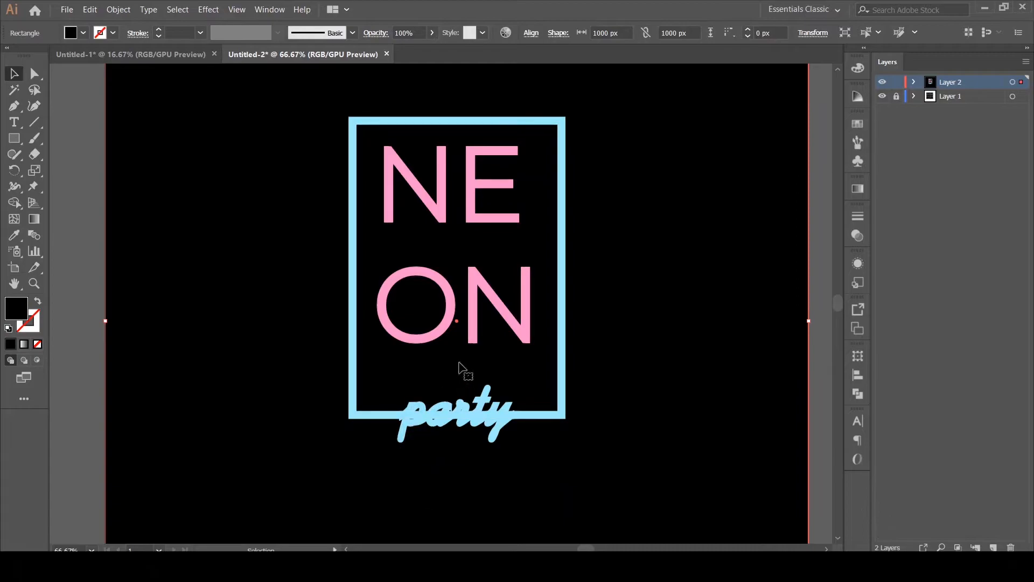
Ungroup the NEON lettering, the rectangular frame and the "party" lettering to separate the originals from their offsets
{"action": "left_click", "coordinate": [437, 323]}
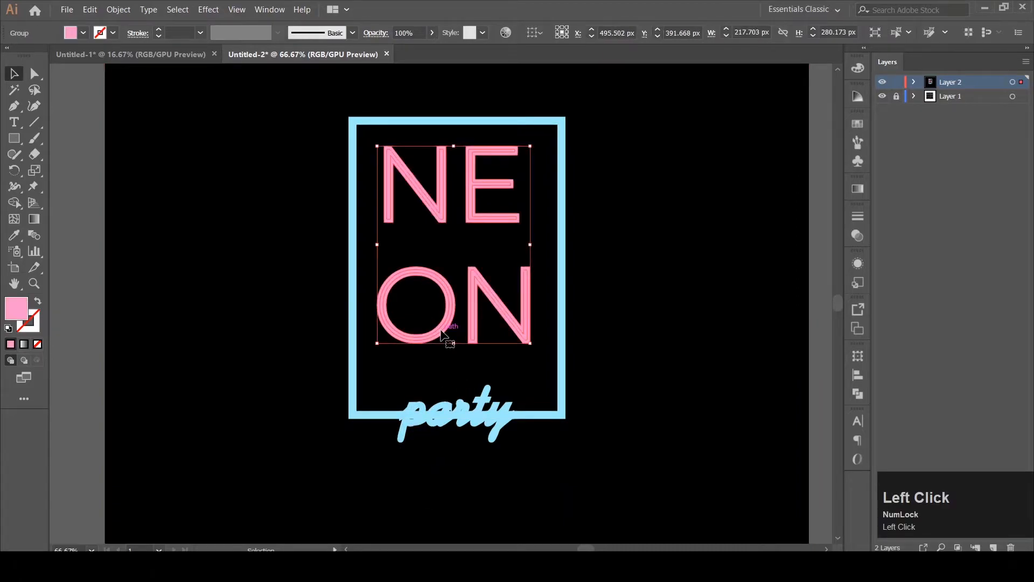
{"action": "right_click", "coordinate": [441, 334]}
{"action": "left_click", "coordinate": [469, 426]}
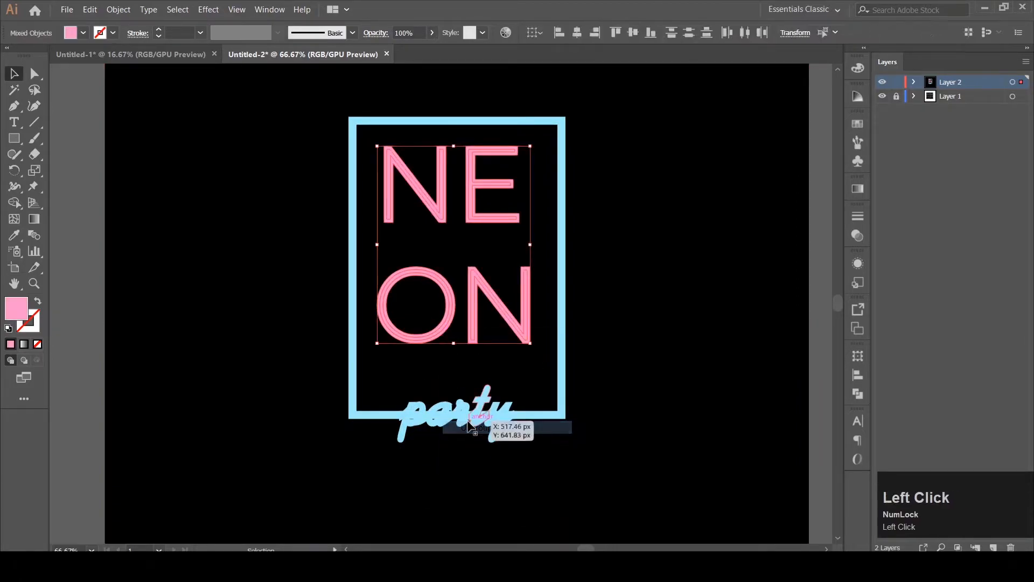
{"action": "left_click", "coordinate": [352, 389]}
{"action": "right_click", "coordinate": [352, 383]}
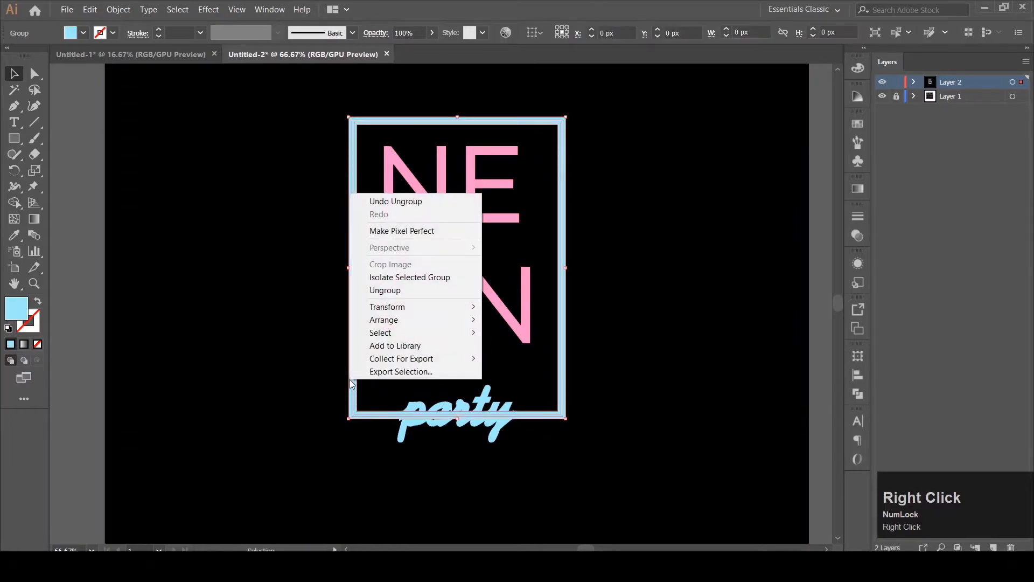
{"action": "left_click", "coordinate": [389, 290]}
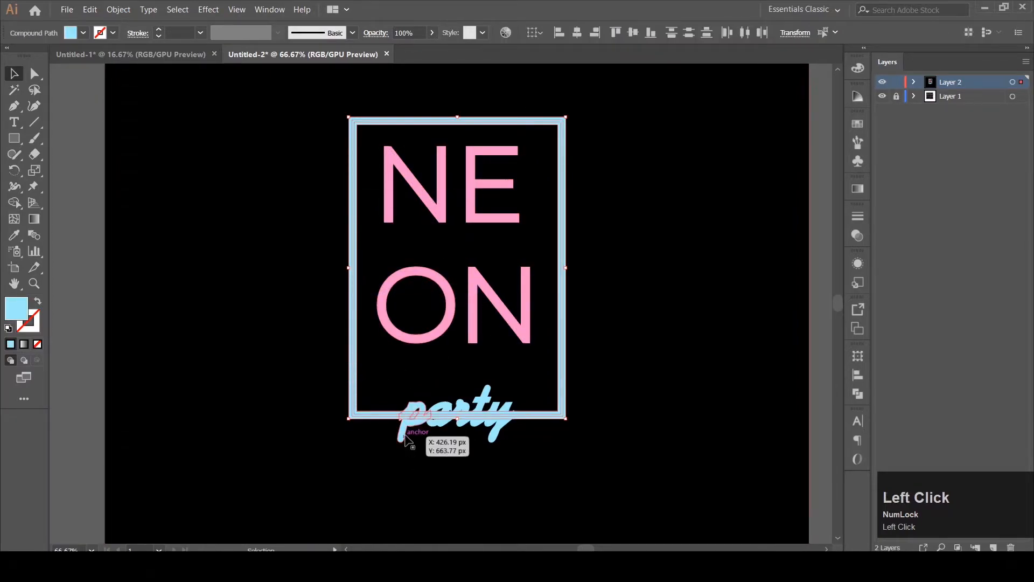
{"action": "left_click", "coordinate": [405, 439]}
{"action": "right_click", "coordinate": [406, 438]}
{"action": "left_click", "coordinate": [458, 349]}
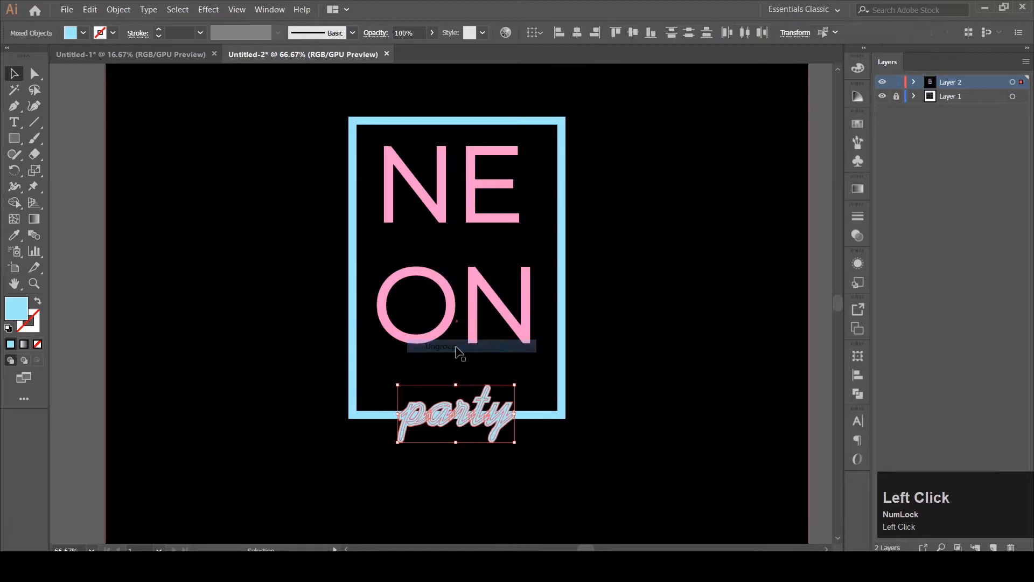
{"action": "left_click", "coordinate": [637, 341]}
Group the four thin original letters of NEON
{"action": "left_click", "coordinate": [435, 340]}
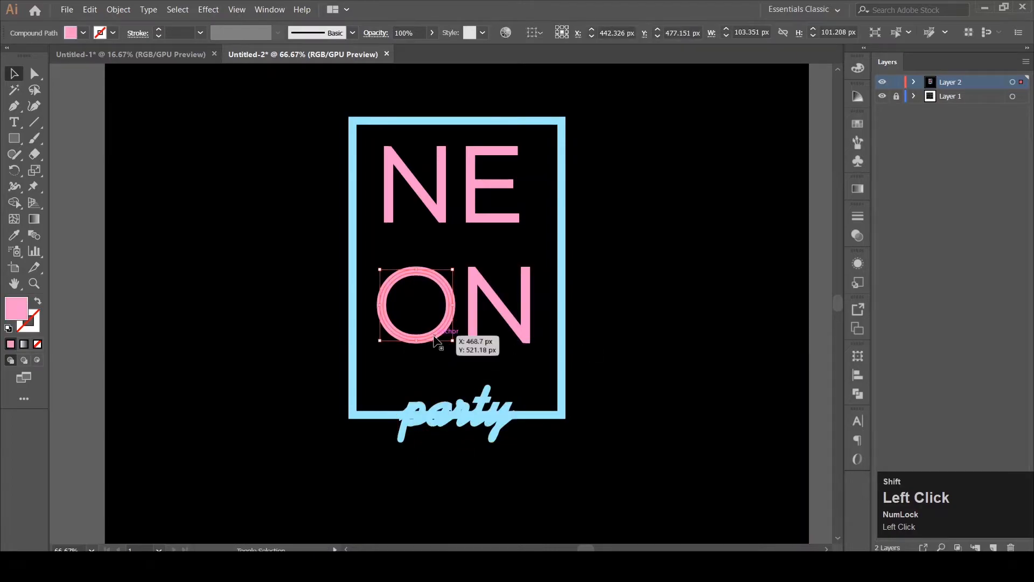
{"action": "left_click", "coordinate": [473, 334], "text": "shift"}
{"action": "left_click", "coordinate": [491, 225], "text": "shift"}
{"action": "left_click", "coordinate": [445, 219], "text": "shift"}
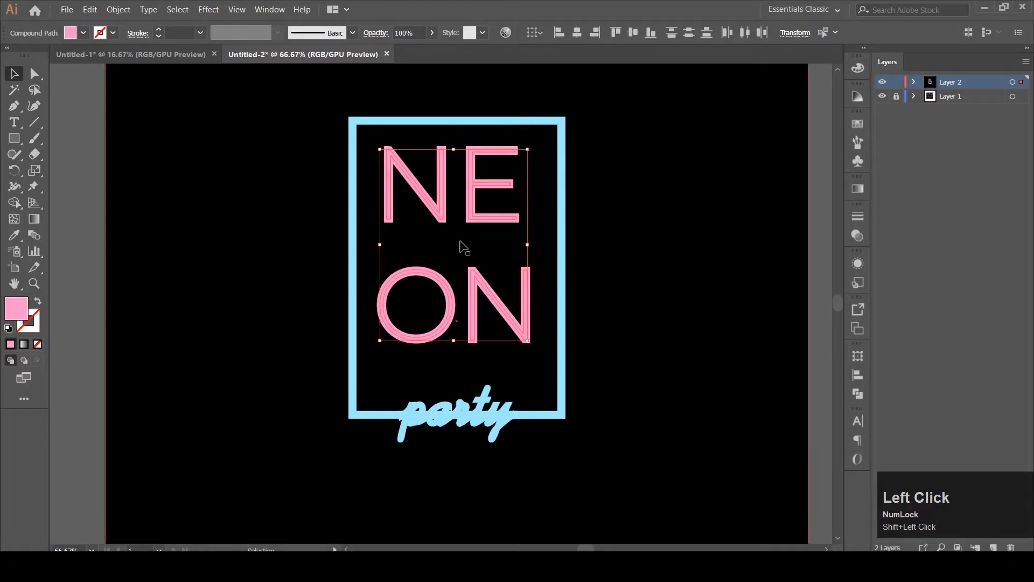
{"action": "key", "text": "ctrl+g"}
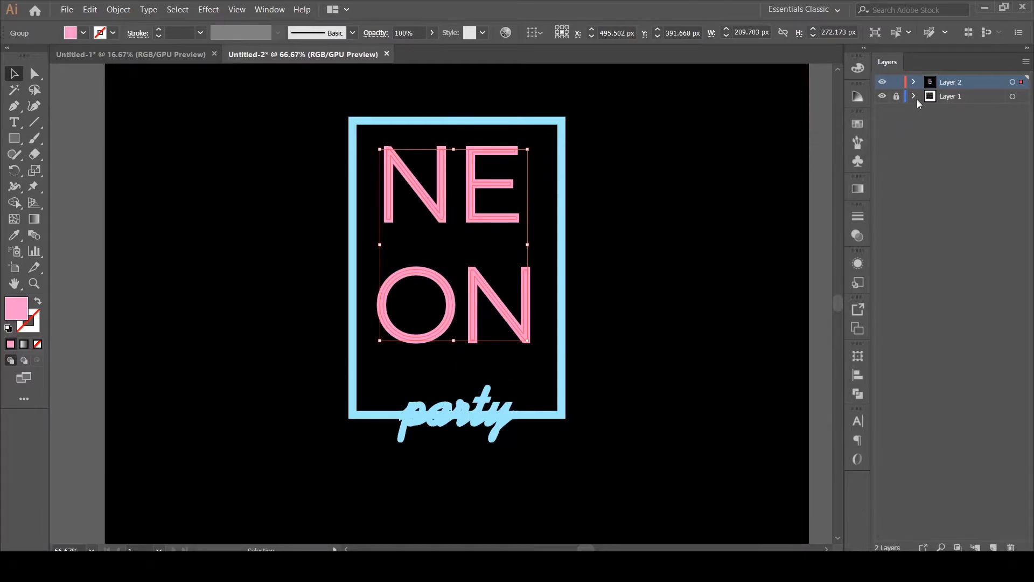
Show the contents of Layer 2 and group the four thicker offset letters of NEON
{"action": "left_click", "coordinate": [914, 82]}
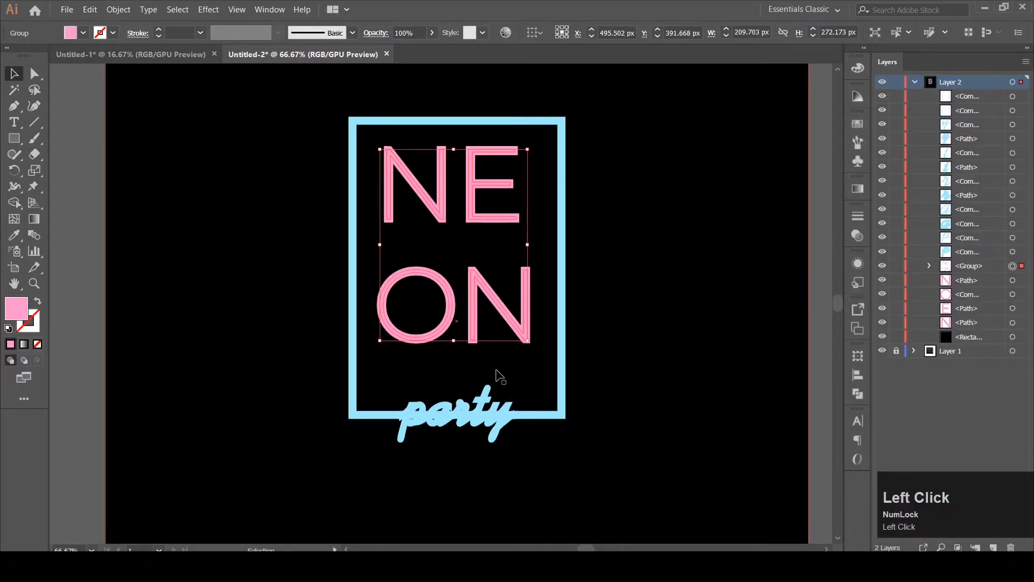
{"action": "left_click", "coordinate": [730, 324]}
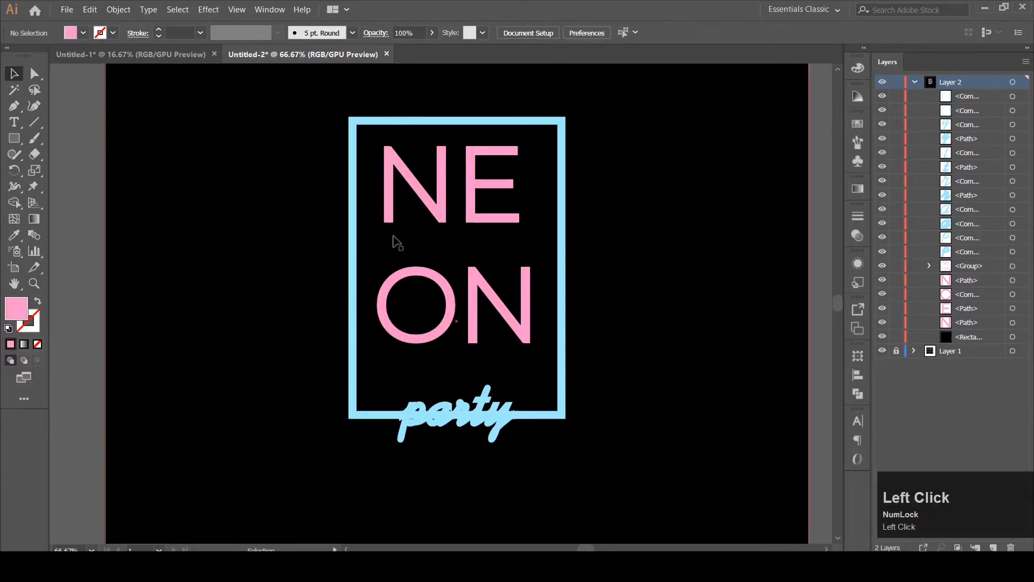
{"action": "left_click", "coordinate": [396, 229]}
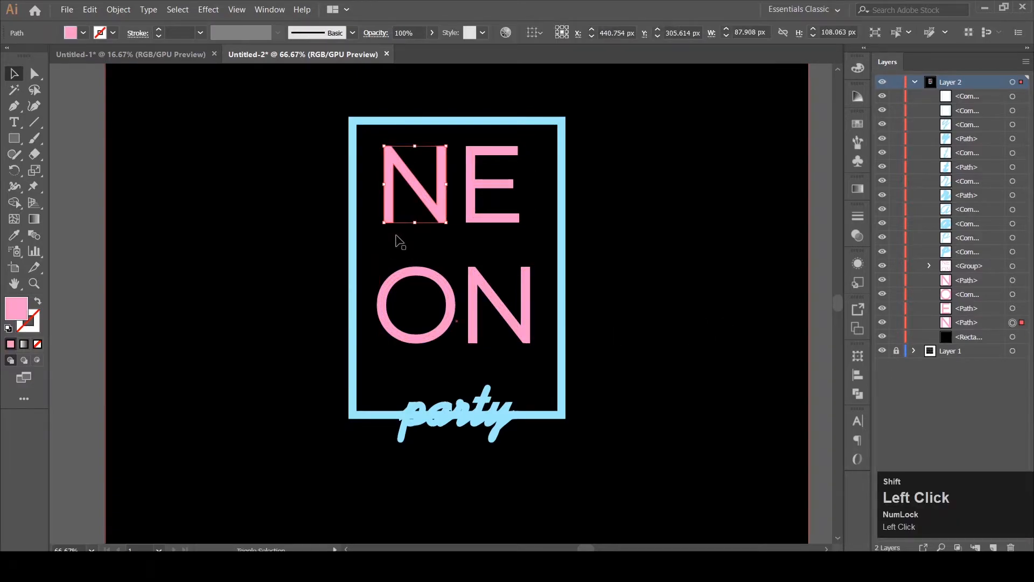
{"action": "left_click", "coordinate": [474, 220], "text": "shift"}
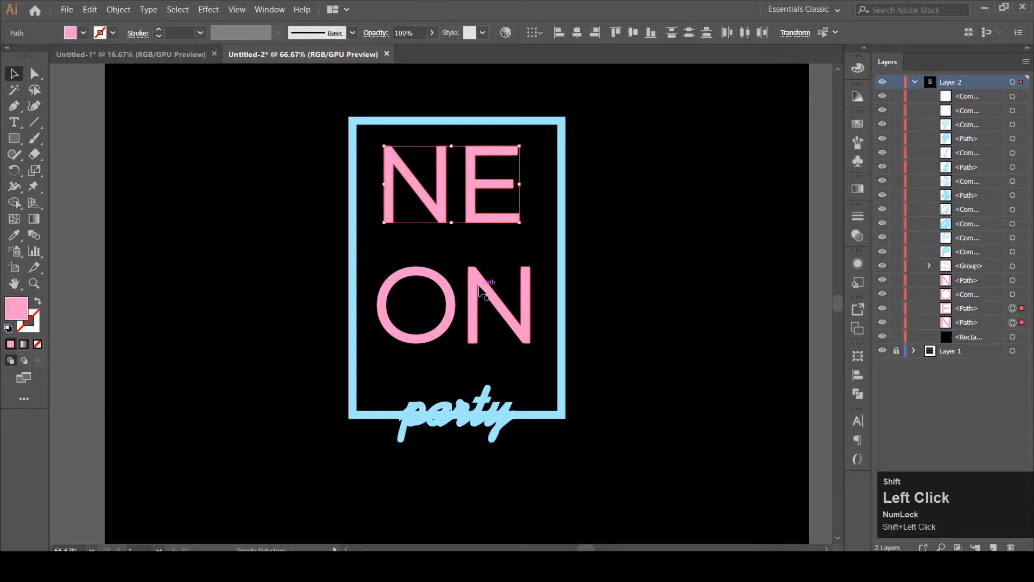
{"action": "left_click", "coordinate": [469, 266], "text": "shift"}
{"action": "left_click", "coordinate": [449, 284], "text": "shift"}
{"action": "key", "text": "ctrl+g"}
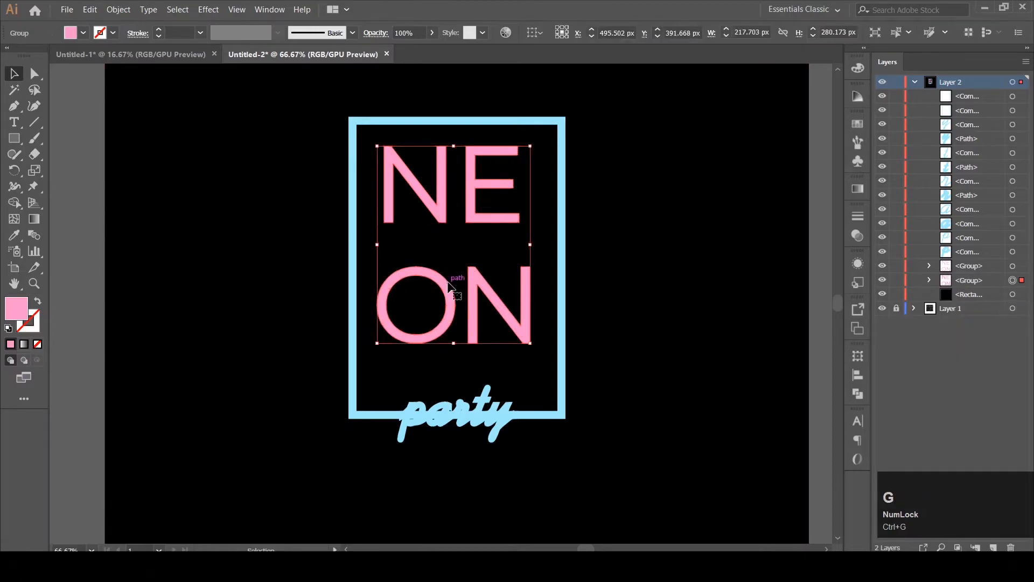
Group the five thin original letters of the "party" script
{"action": "left_click", "coordinate": [370, 417]}
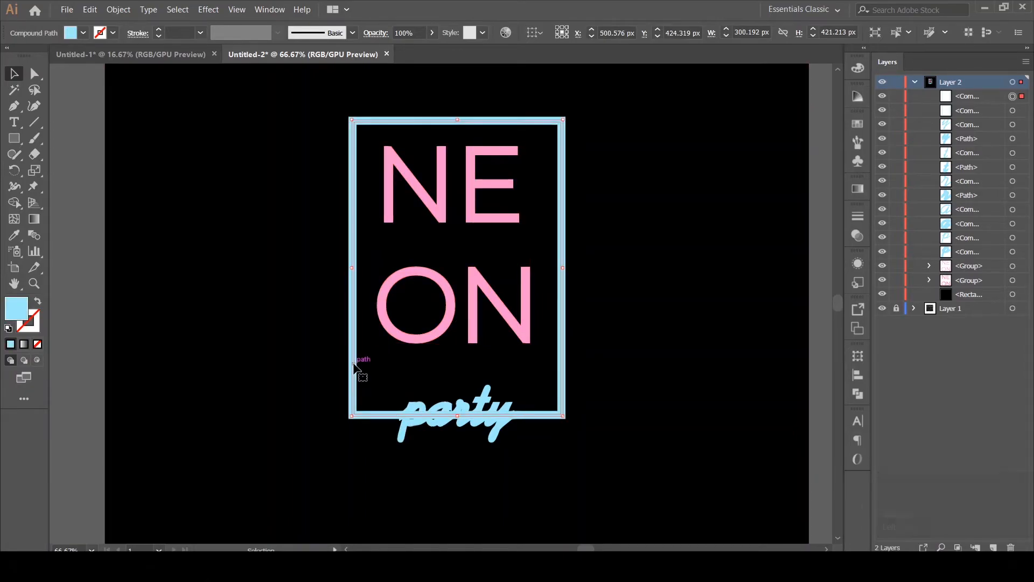
{"action": "left_click", "coordinate": [414, 435]}
{"action": "scroll", "coordinate": [415, 435], "scroll_direction": "up", "scroll_amount": 2}
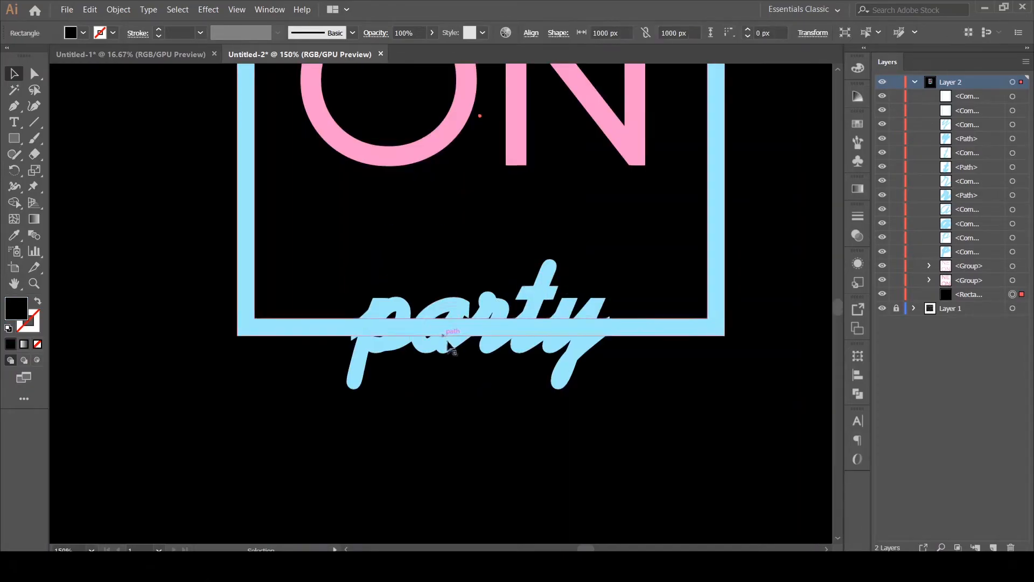
{"action": "left_click", "coordinate": [387, 349]}
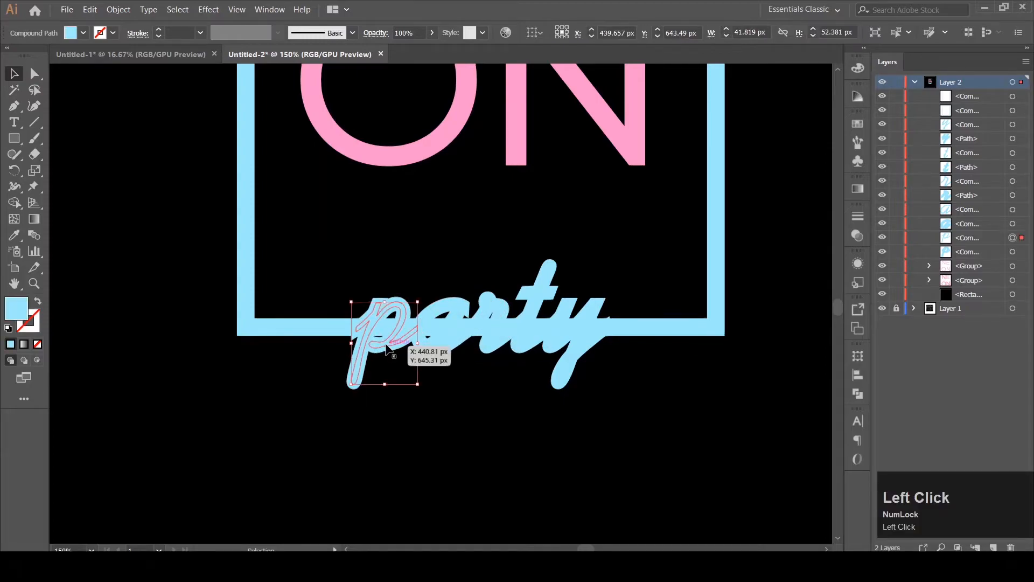
{"action": "left_click", "coordinate": [431, 349], "text": "shift"}
{"action": "left_click", "coordinate": [493, 339], "text": "shift"}
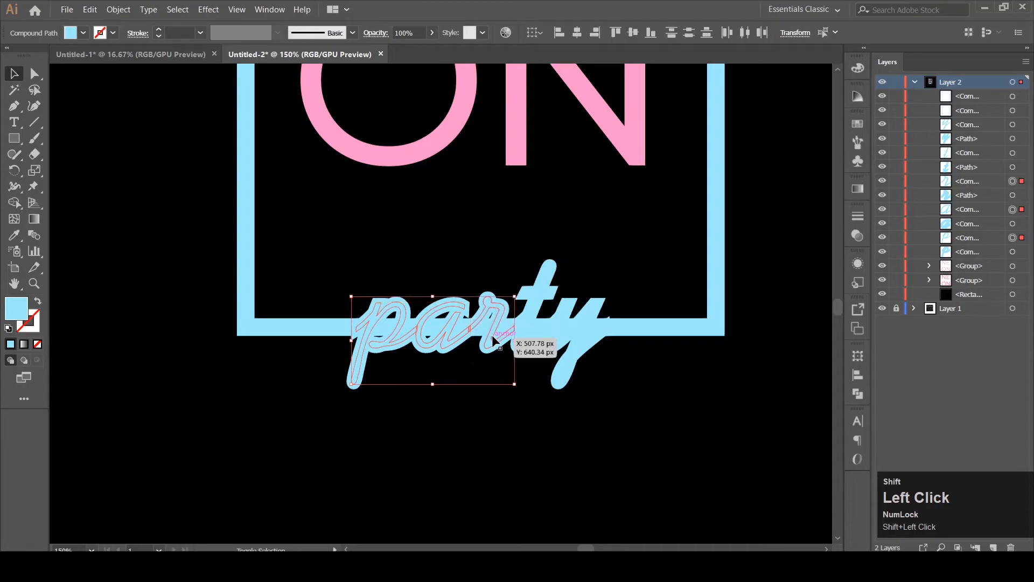
{"action": "left_click", "coordinate": [522, 346], "text": "shift"}
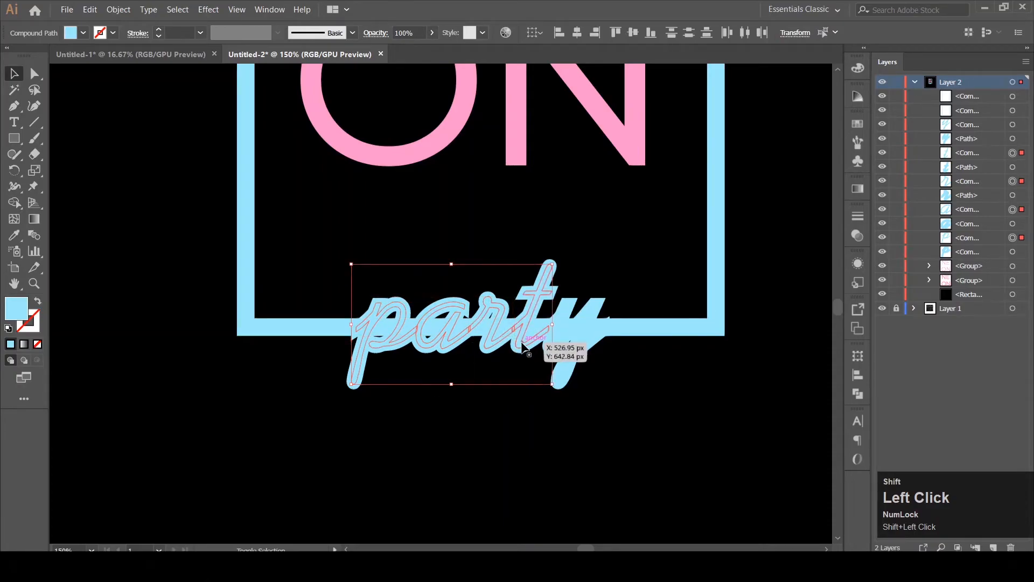
{"action": "left_click", "coordinate": [561, 339], "text": "shift"}
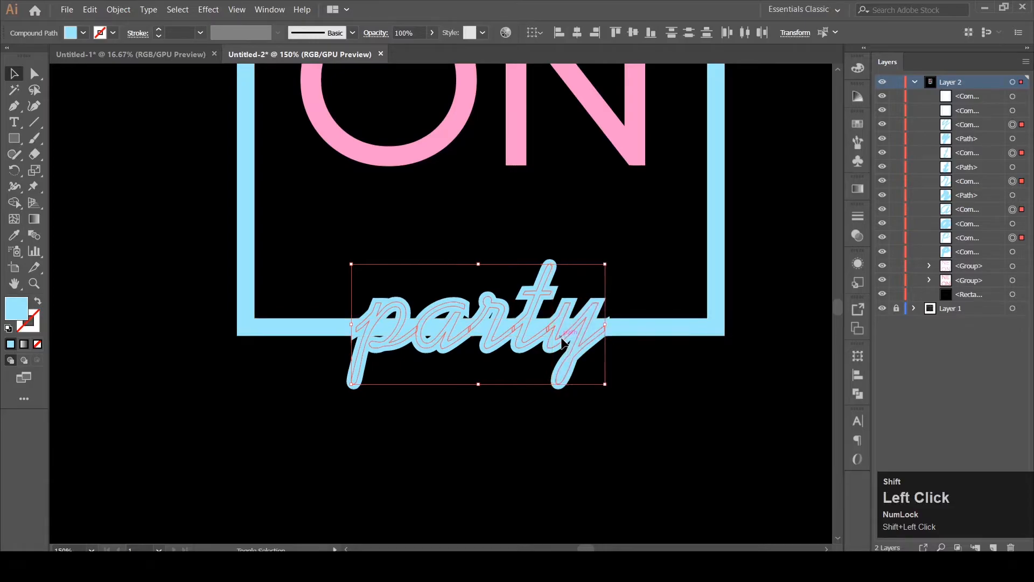
{"action": "key", "text": "ctrl+g"}
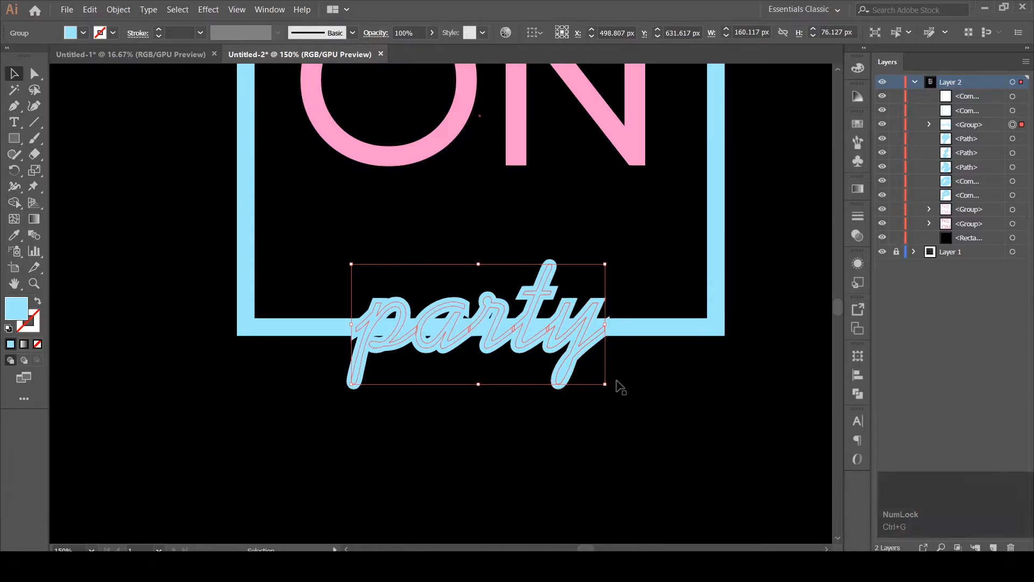
Group the five thicker offset letters of the "party" script
{"action": "left_click", "coordinate": [550, 406]}
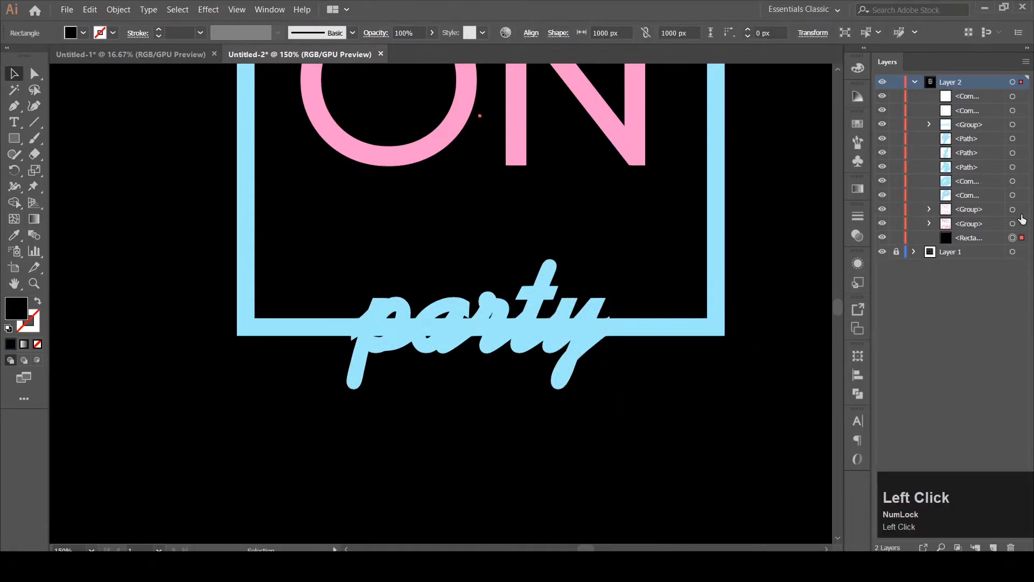
{"action": "left_click", "coordinate": [1019, 197]}
{"action": "left_click", "coordinate": [1021, 182], "text": "shift"}
{"action": "left_click", "coordinate": [1021, 168], "text": "shift"}
{"action": "left_click", "coordinate": [1022, 153], "text": "shift"}
{"action": "left_click", "coordinate": [1023, 139], "text": "shift"}
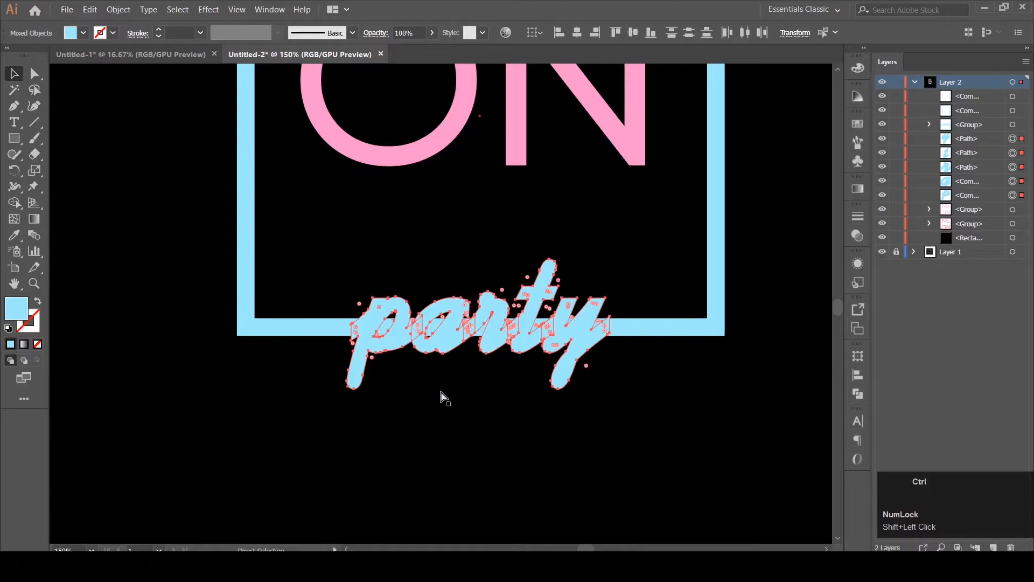
{"action": "key", "text": "ctrl+g"}
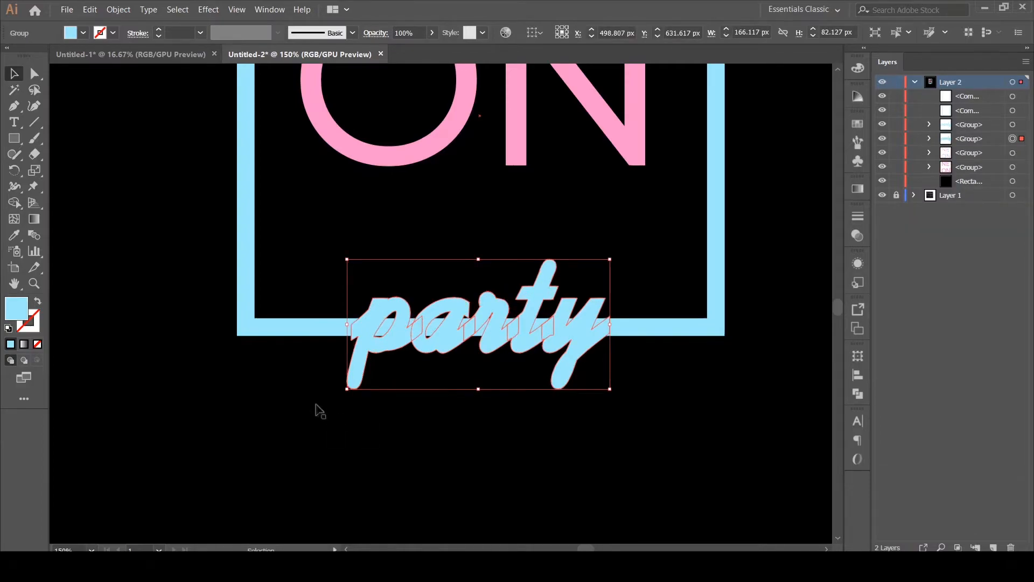
Fill the offset "party" group and the offset rectangular frame with deep blue #1800c6
{"action": "left_click", "coordinate": [299, 338], "text": "shift"}
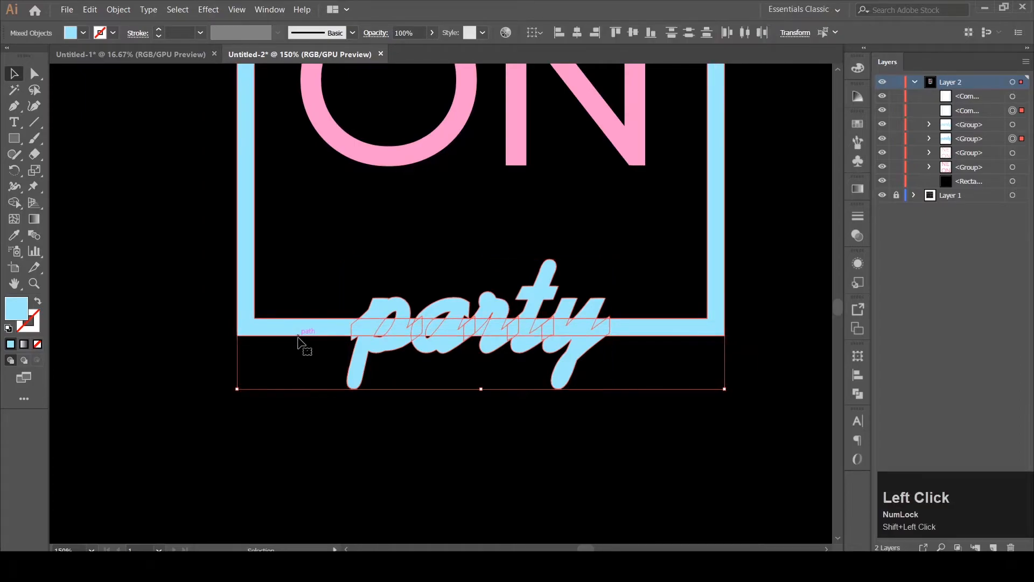
{"action": "double_click", "coordinate": [18, 314]}
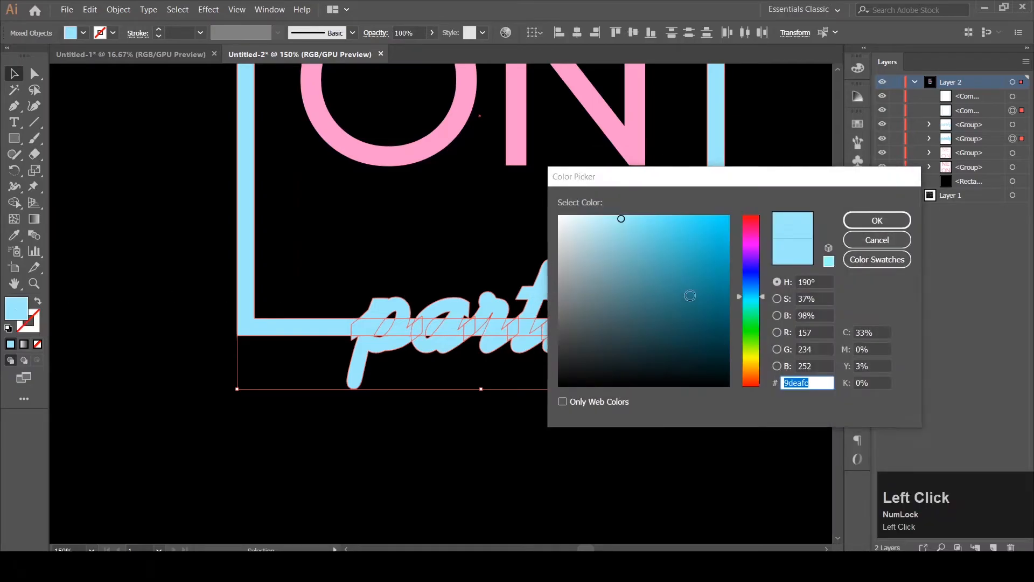
{"action": "left_click", "coordinate": [754, 262]}
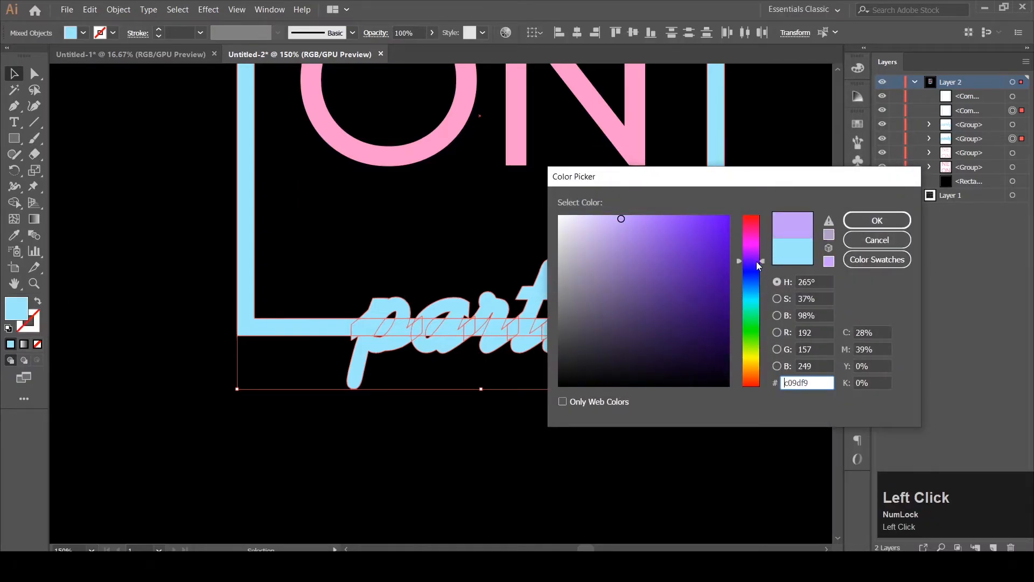
{"action": "left_click", "coordinate": [759, 267]}
{"action": "left_click", "coordinate": [728, 257]}
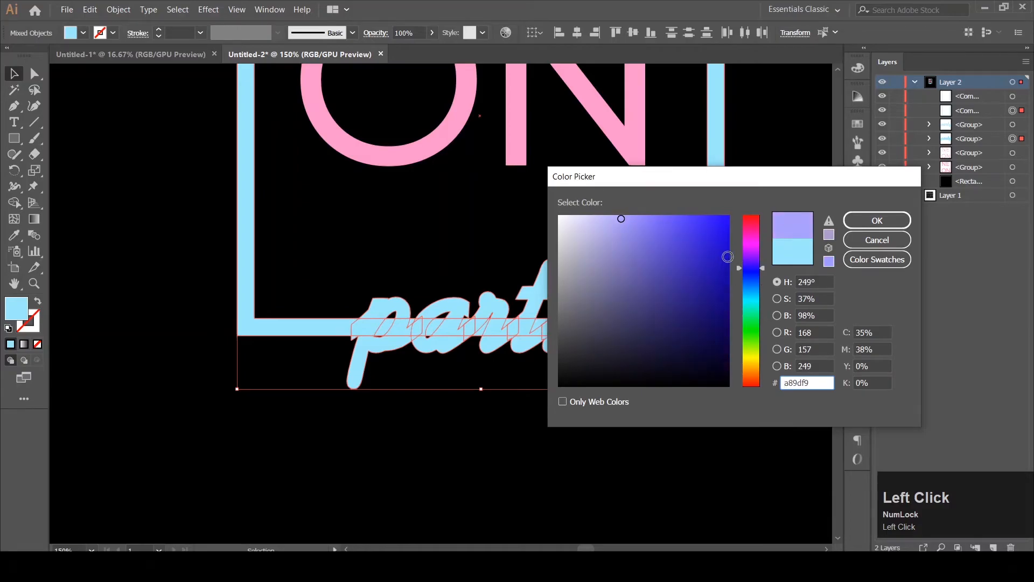
{"action": "left_click_drag", "start_coordinate": [728, 257], "coordinate": [732, 253]}
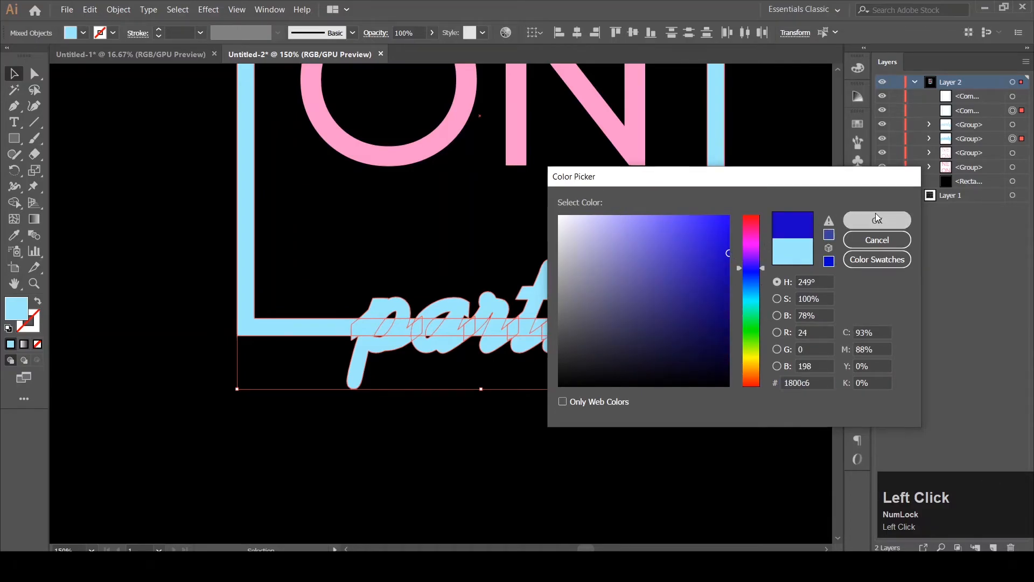
{"action": "left_click", "coordinate": [876, 216]}
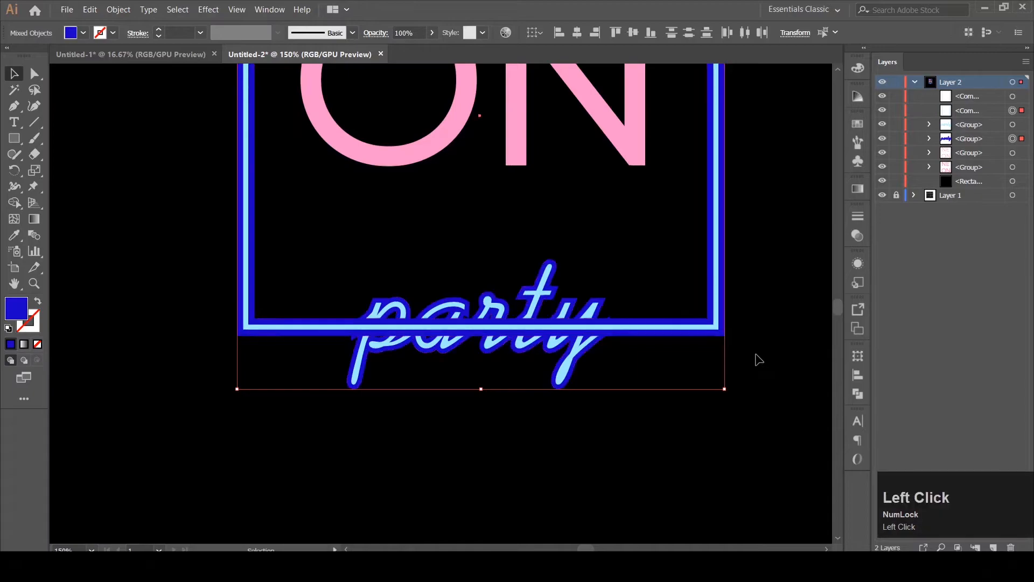
{"action": "left_click", "coordinate": [688, 370]}
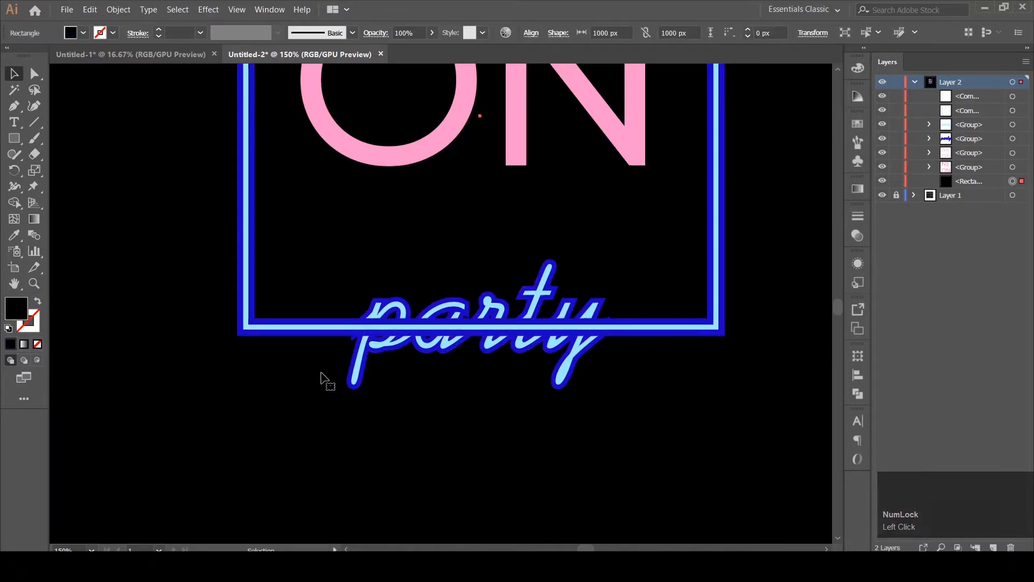
Recolor the thicker offset NEON group to a fully saturated pink-red with a hue of 337°
{"action": "left_click", "coordinate": [385, 165]}
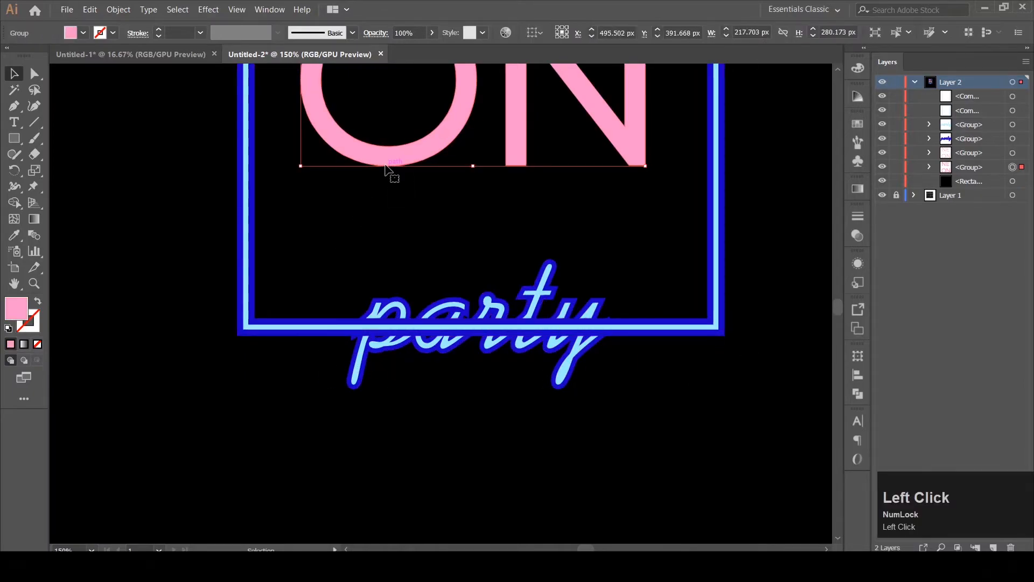
{"action": "scroll", "coordinate": [385, 167], "scroll_direction": "up", "scroll_amount": 3}
{"action": "scroll", "coordinate": [385, 169], "scroll_direction": "up", "scroll_amount": 2}
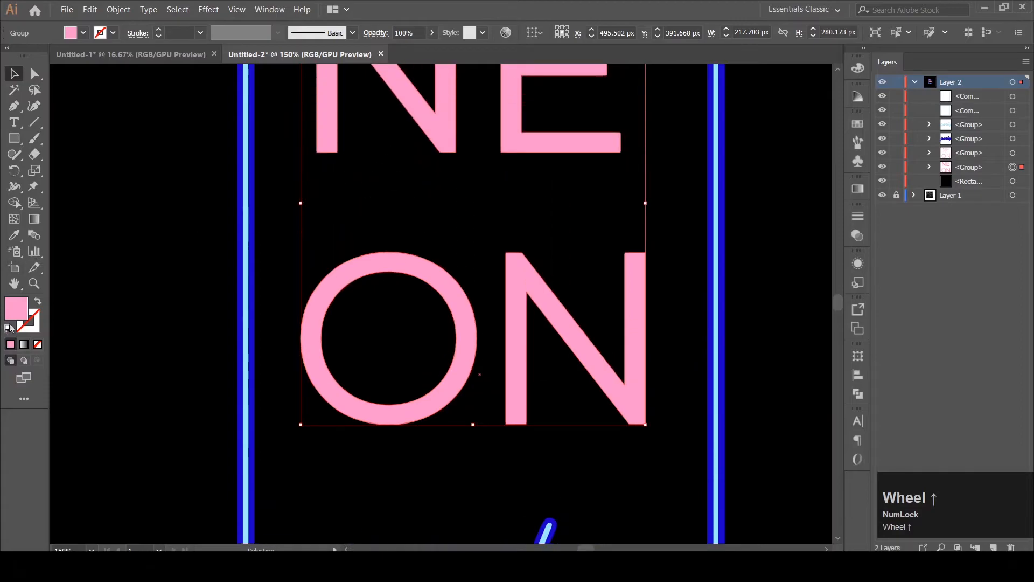
{"action": "double_click", "coordinate": [21, 306]}
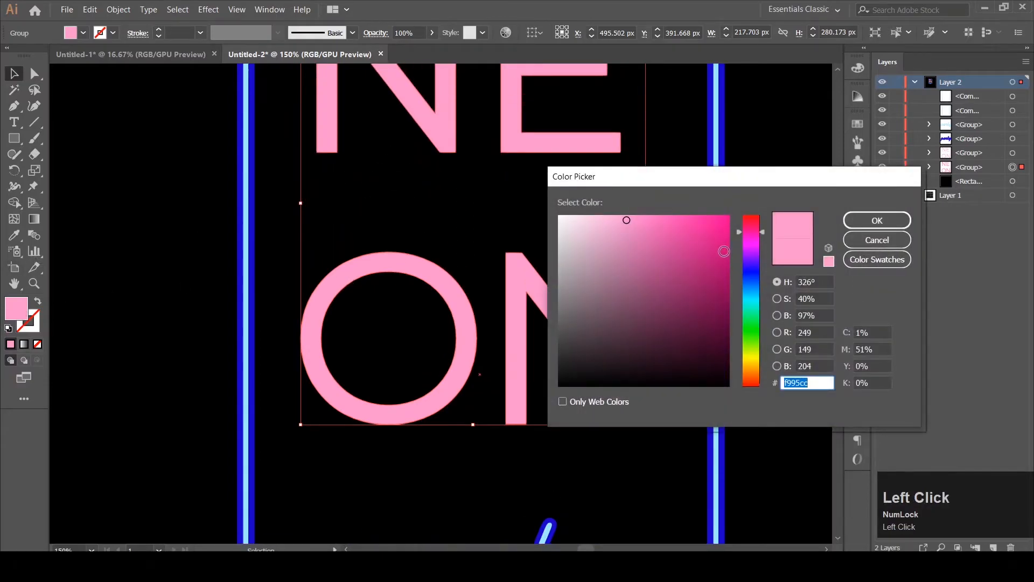
{"action": "left_click", "coordinate": [745, 225]}
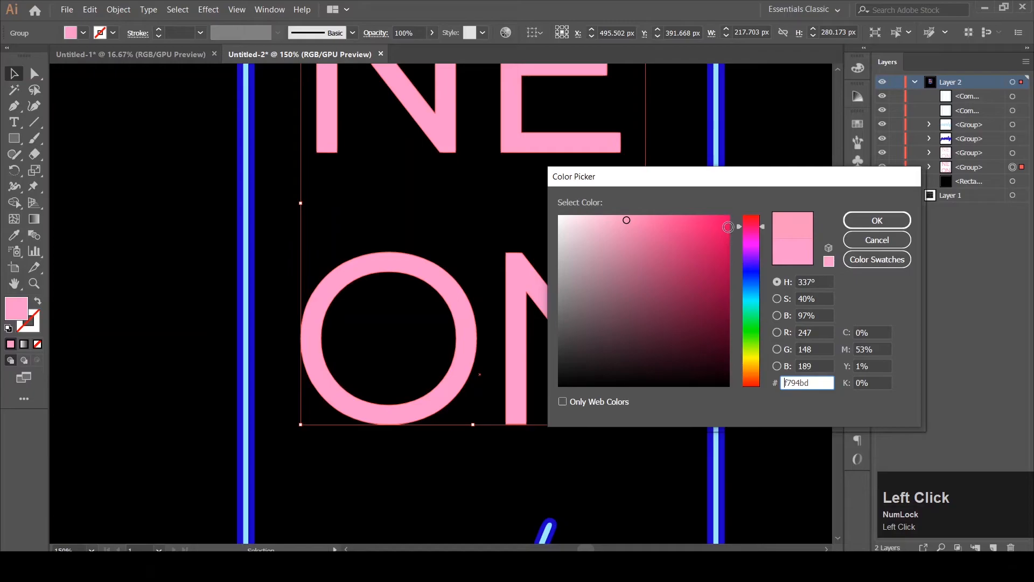
{"action": "left_click_drag", "start_coordinate": [729, 227], "coordinate": [734, 212]}
{"action": "left_click", "coordinate": [883, 224]}
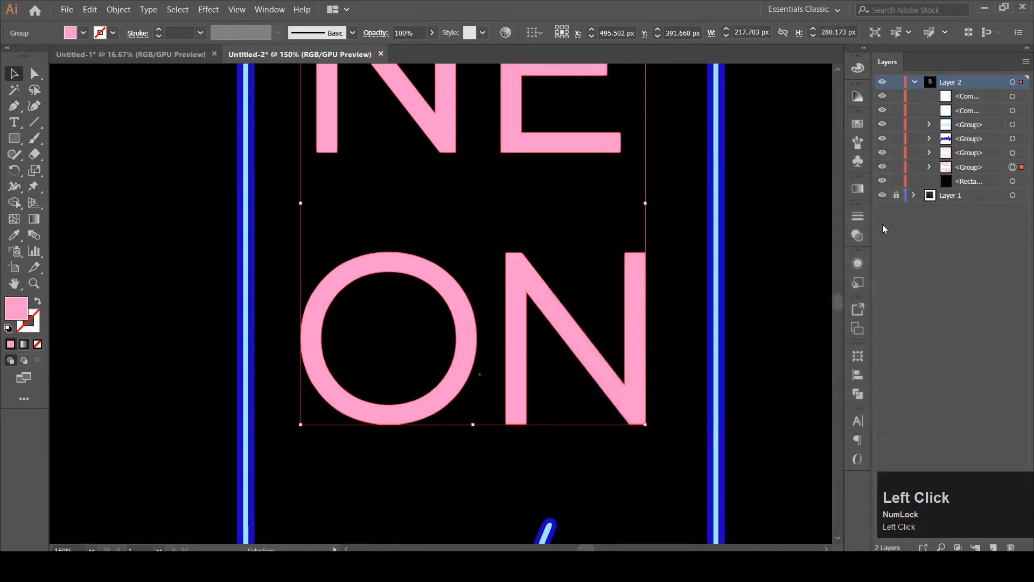
Draw a rectangle about 180 by 54 px over "party", swap its fill and stroke, and center it on the word
{"action": "scroll", "coordinate": [584, 327], "scroll_direction": "down", "scroll_amount": 6}
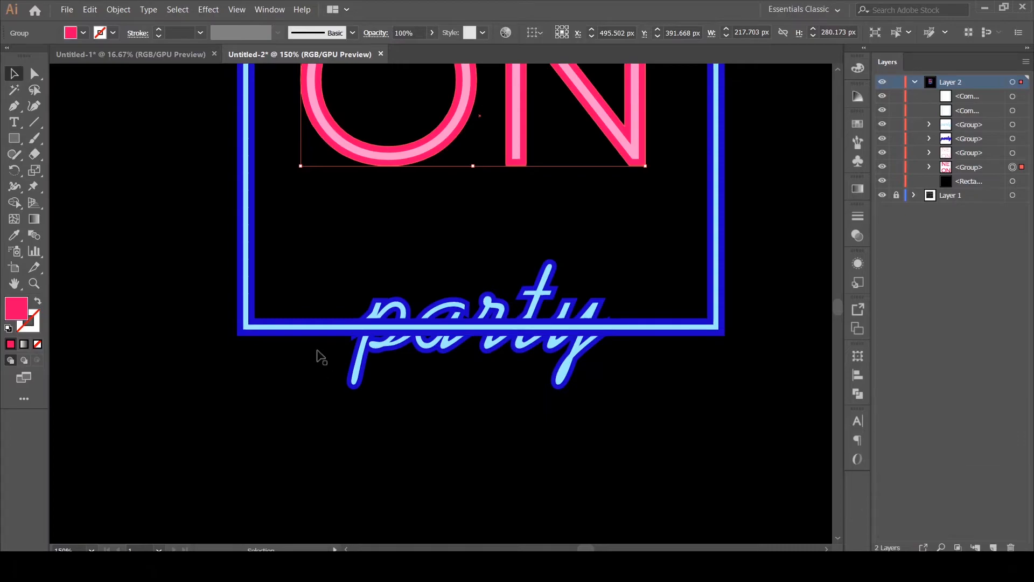
{"action": "key", "text": "m"}
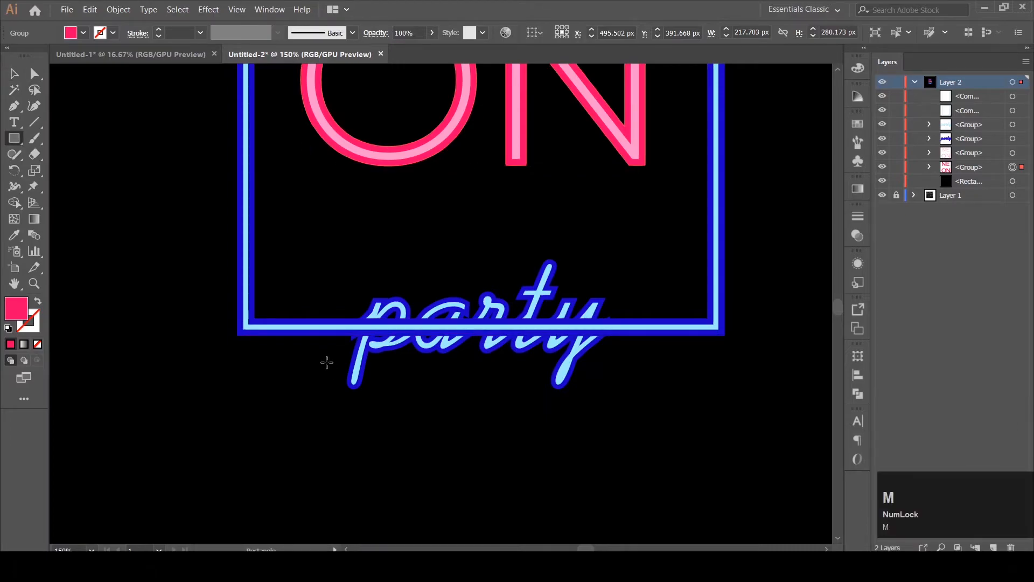
{"action": "left_click_drag", "start_coordinate": [327, 362], "coordinate": [612, 277]}
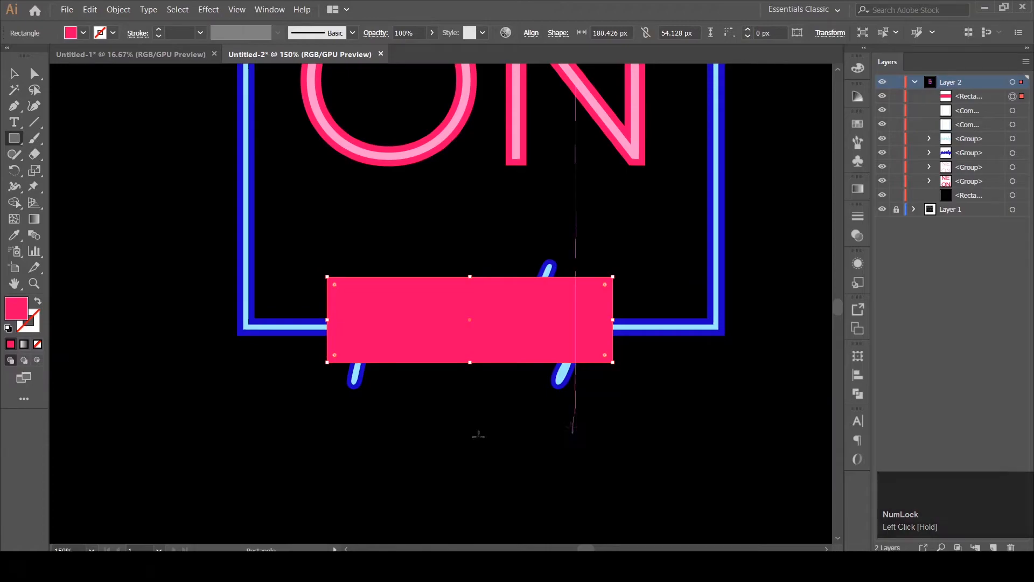
{"action": "left_click", "coordinate": [36, 304]}
{"action": "left_click", "coordinate": [14, 73]}
{"action": "left_click_drag", "start_coordinate": [346, 366], "coordinate": [357, 368]}
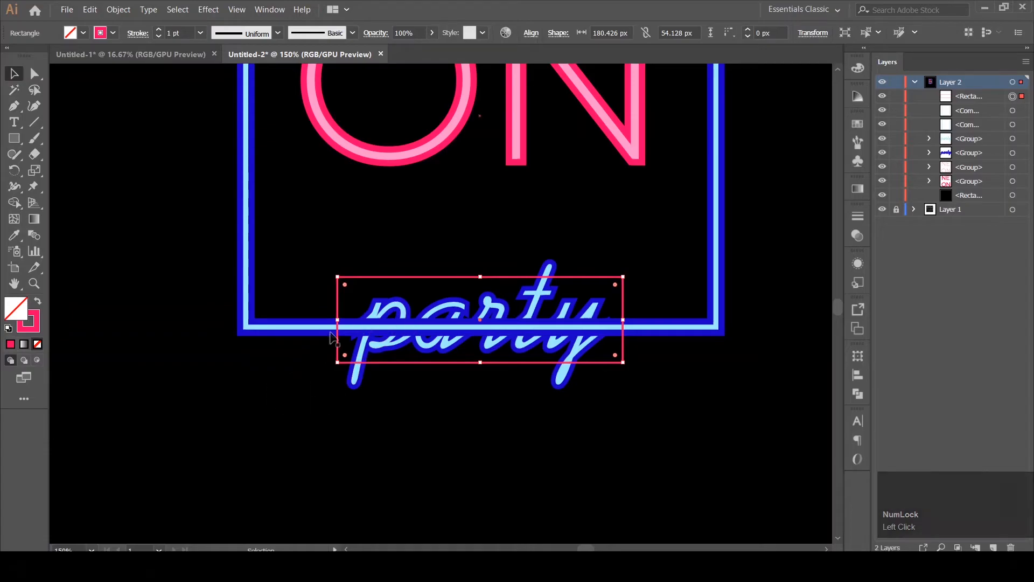
Cut both frame outlines away inside the rectangle around "party" with the Shape Builder, removing the rectangle too
{"action": "left_click", "coordinate": [291, 335], "text": "shift"}
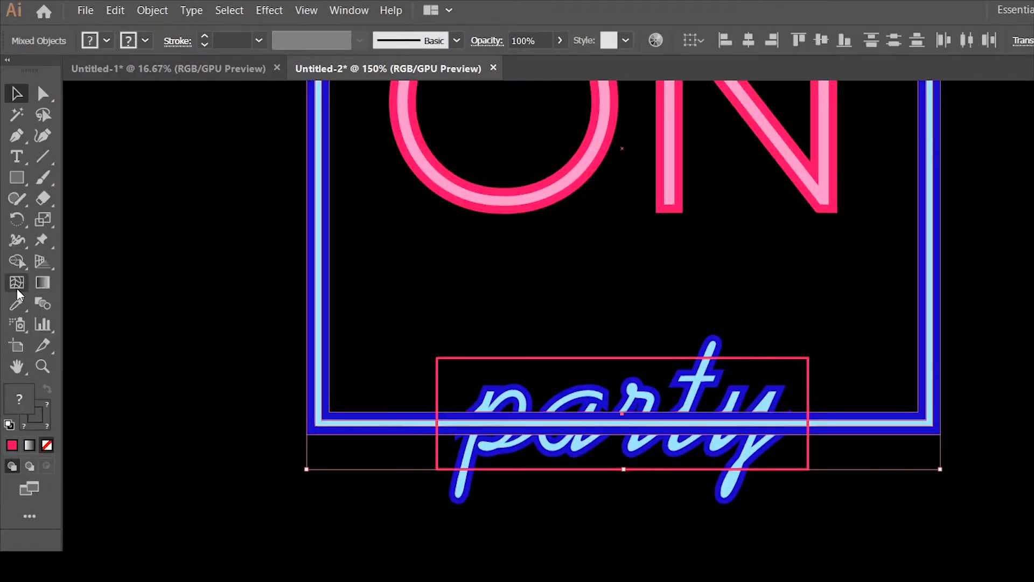
{"action": "left_click", "coordinate": [17, 261]}
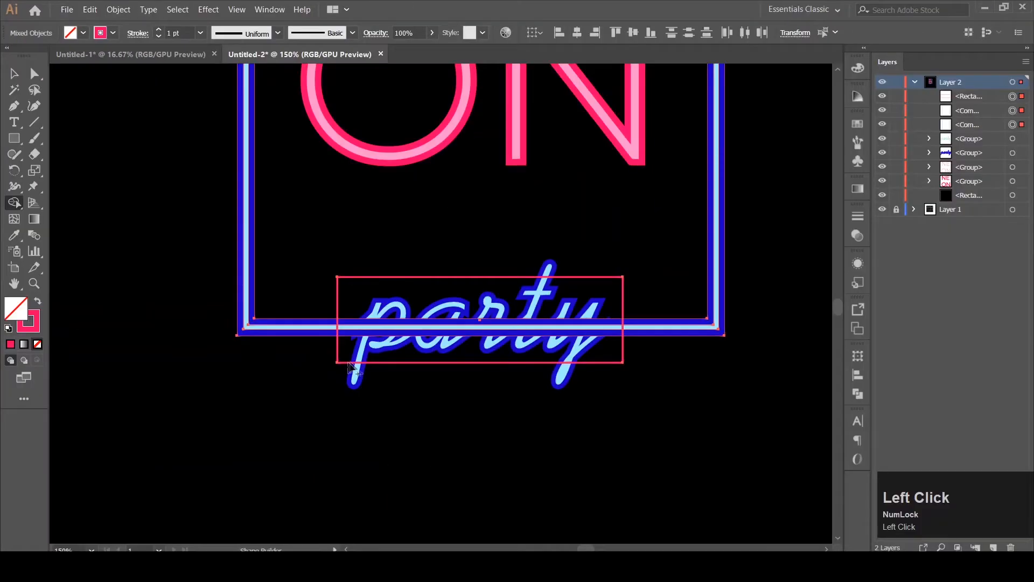
{"action": "left_click_drag", "start_coordinate": [343, 350], "coordinate": [340, 283]}
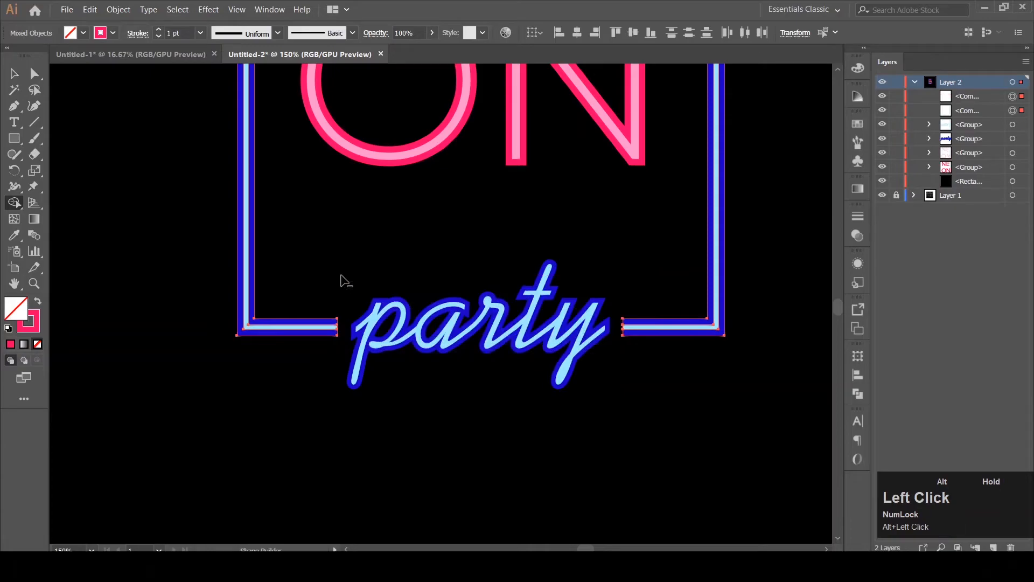
{"action": "key", "text": "v"}
{"action": "left_click", "coordinate": [253, 393]}
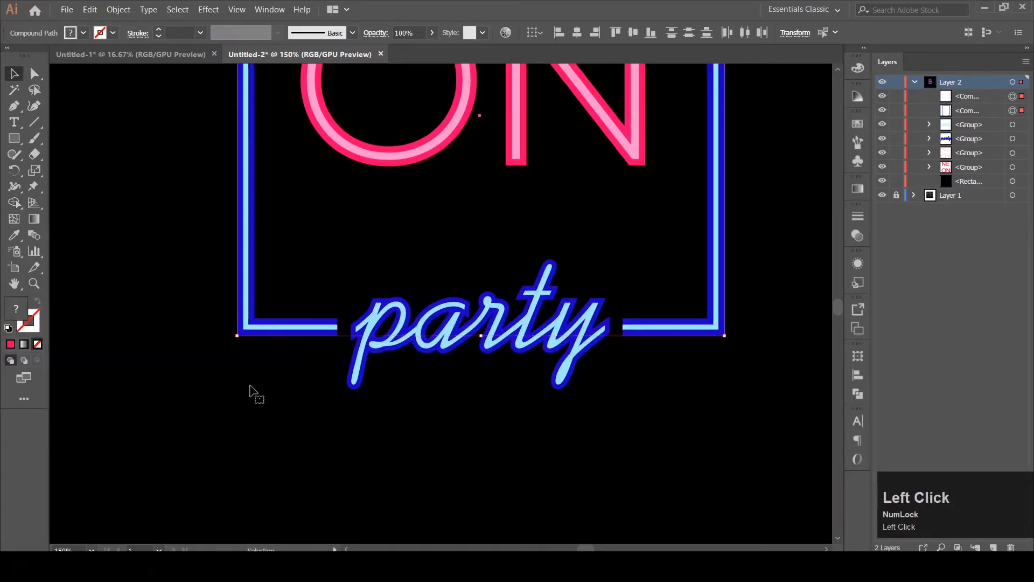
Apply a Gaussian Blur with a 14-pixel radius to the darker offset shapes of the frame, "party" and NEON
{"action": "left_click", "coordinate": [326, 337]}
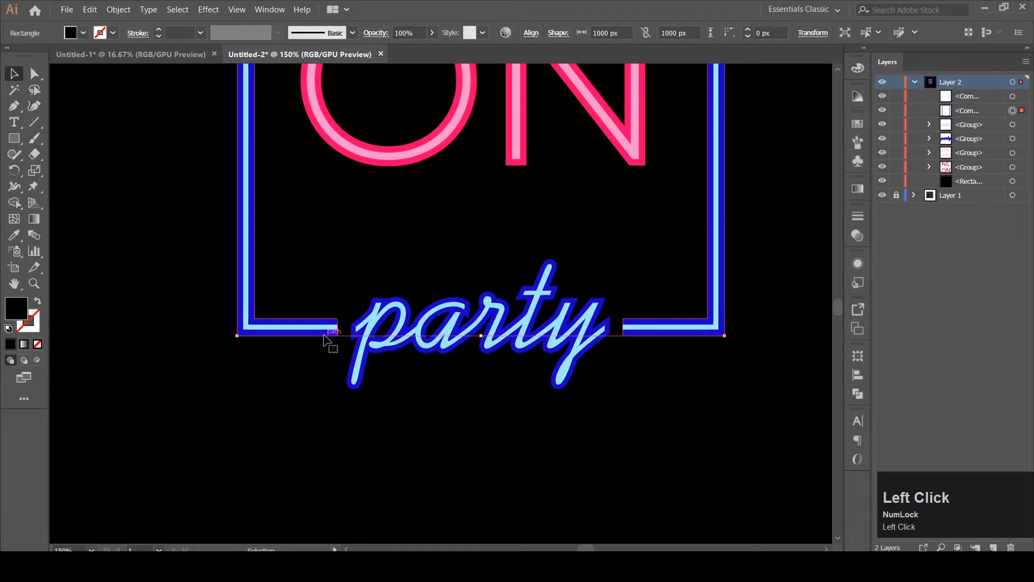
{"action": "left_click", "coordinate": [361, 386], "text": "shift"}
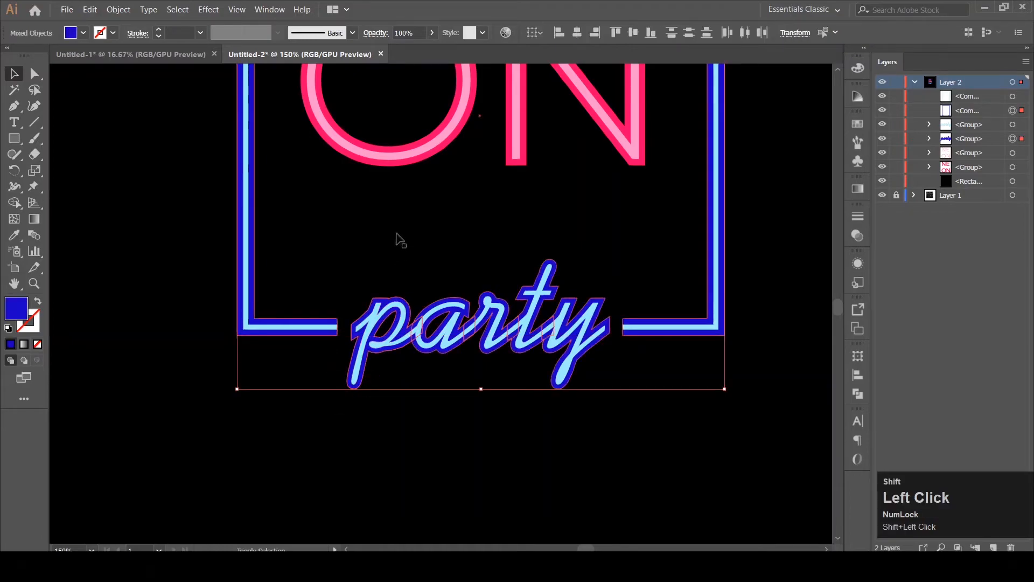
{"action": "left_click", "coordinate": [410, 164], "text": "shift"}
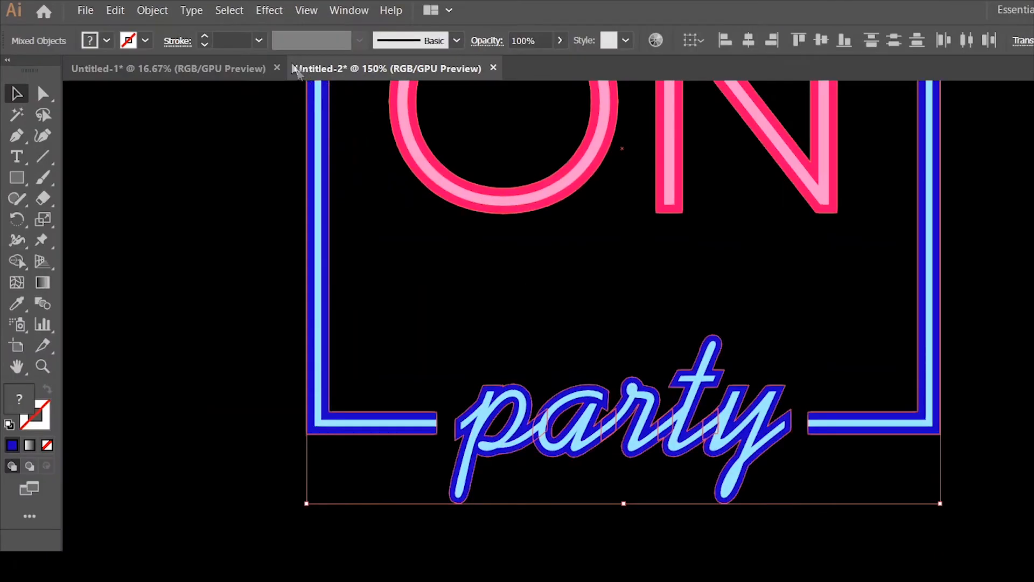
{"action": "left_click", "coordinate": [209, 9]}
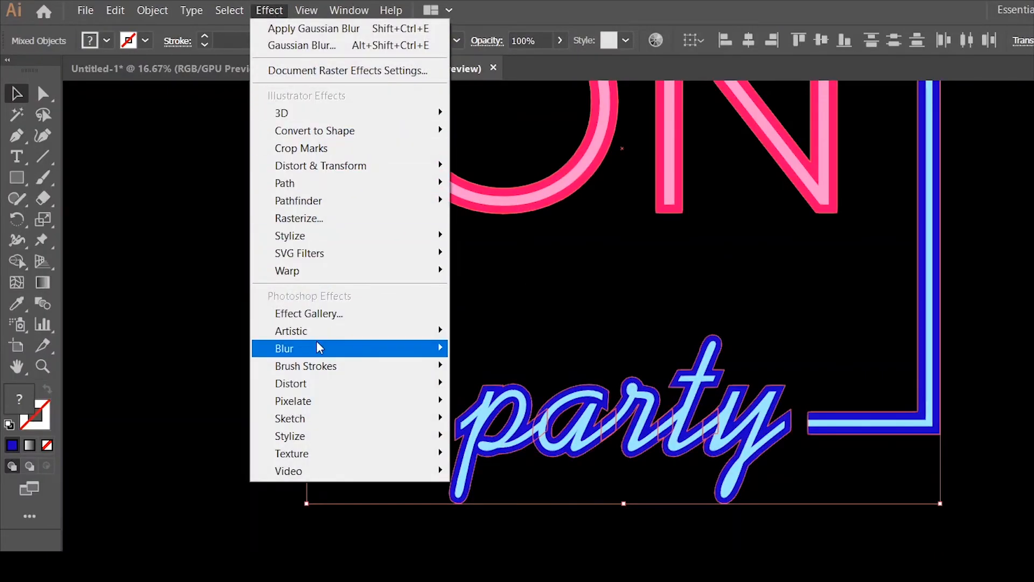
{"action": "mouse_move", "coordinate": [383, 348]}
{"action": "left_click", "coordinate": [499, 349]}
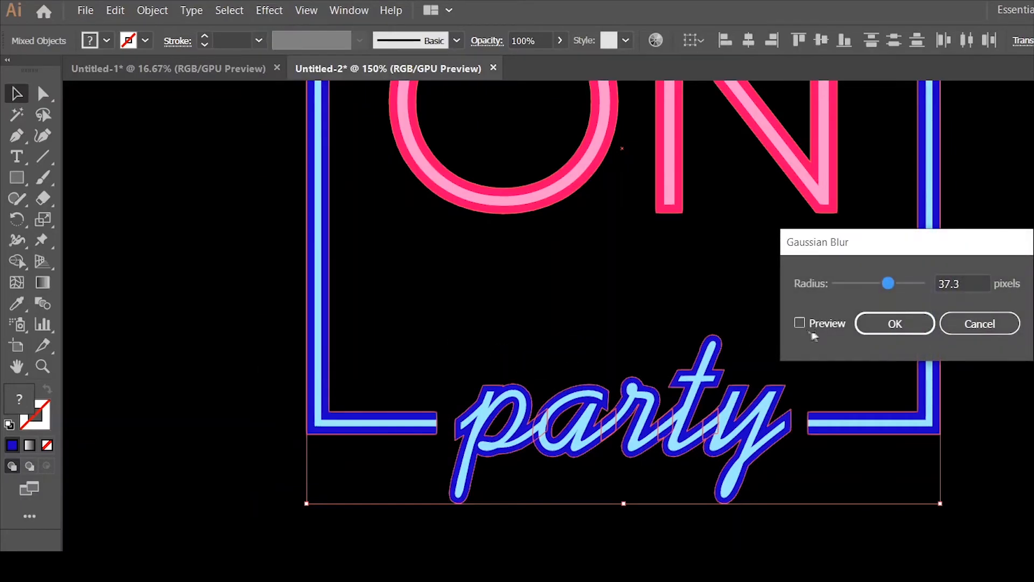
{"action": "mouse_move", "coordinate": [890, 284]}
{"action": "left_mouse_down"}
{"action": "mouse_move", "coordinate": [857, 285]}
{"action": "mouse_move", "coordinate": [882, 285]}
{"action": "left_mouse_up"}
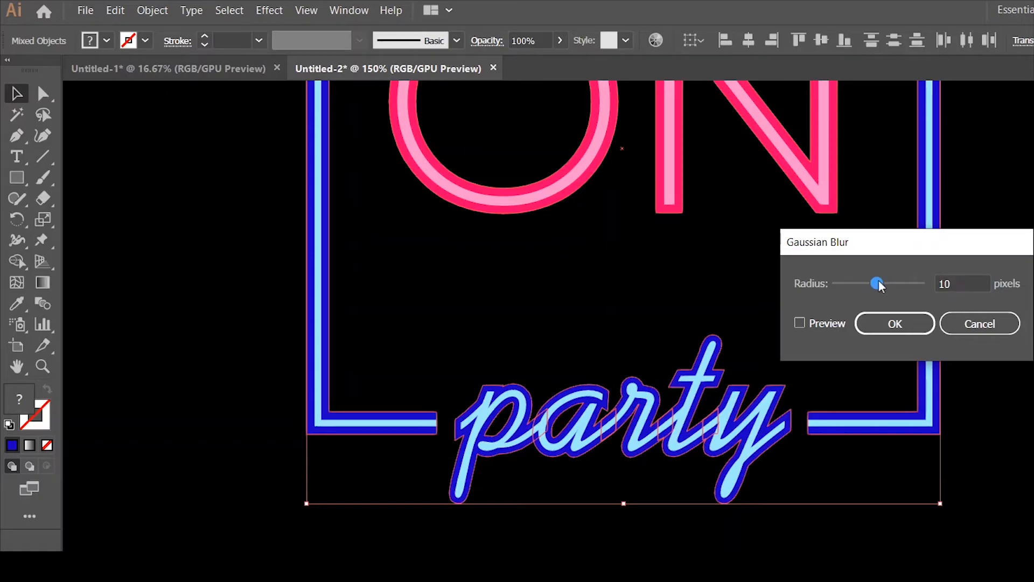
{"action": "left_click_drag", "start_coordinate": [880, 286], "coordinate": [888, 285]}
{"action": "left_click_drag", "start_coordinate": [971, 286], "coordinate": [927, 288]}
{"action": "type", "text": "14"}
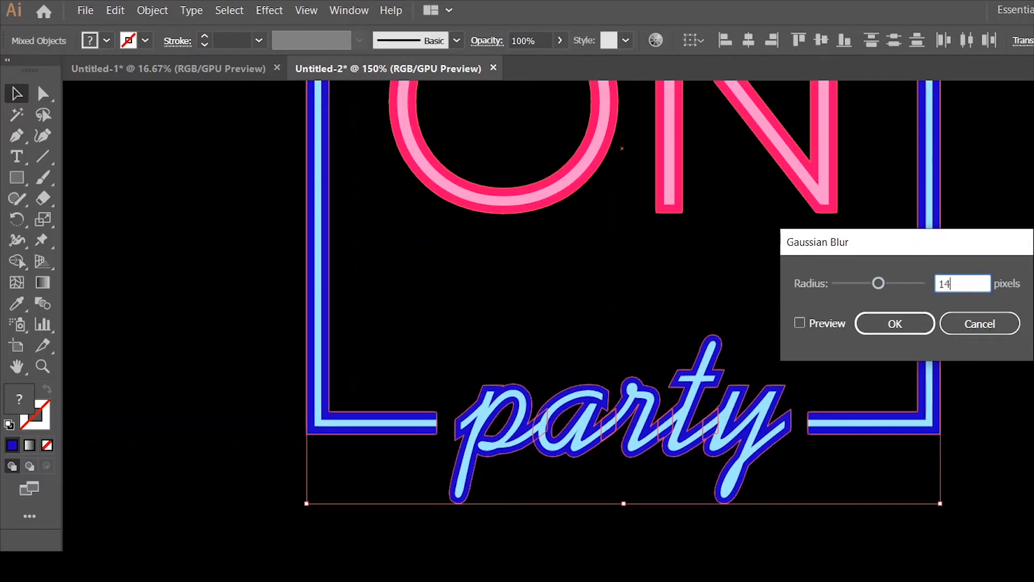
{"action": "left_click", "coordinate": [829, 323]}
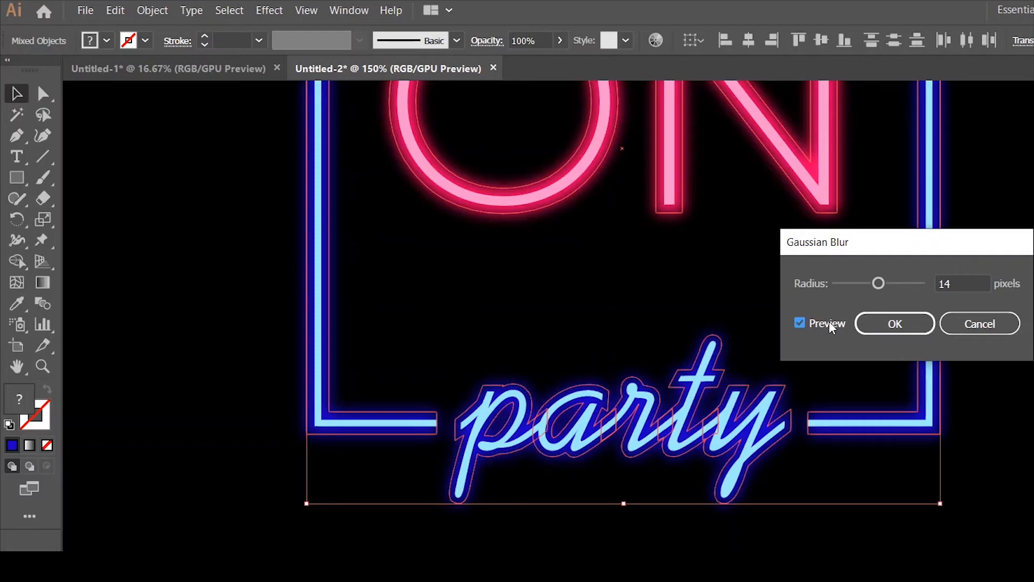
{"action": "left_click", "coordinate": [886, 323]}
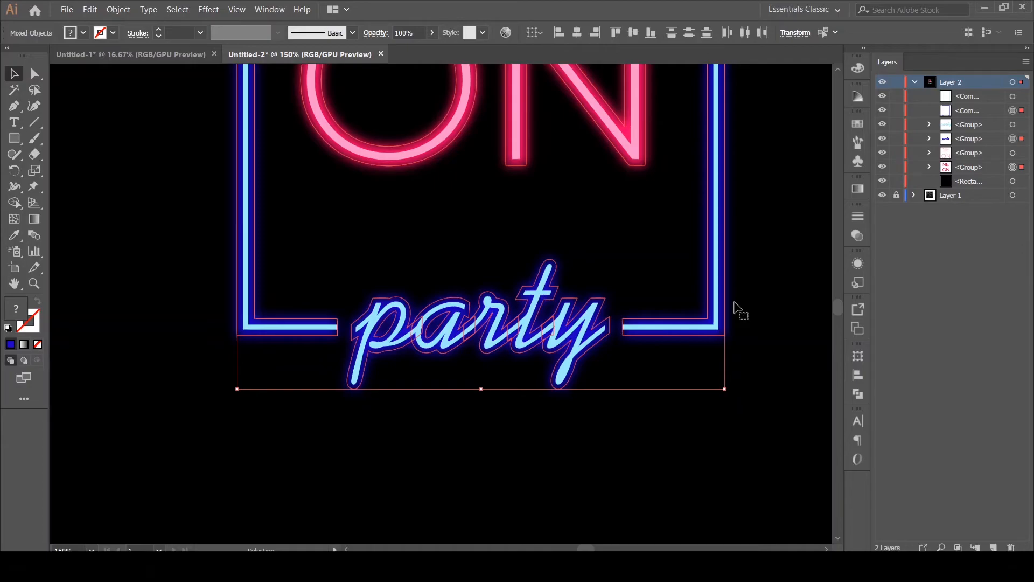
Duplicate the three blurred glow shapes in place and stack each copy directly beneath its original in Layer 2
{"action": "key", "text": "ctrl+c"}
{"action": "key", "text": "ctrl+shift+v"}
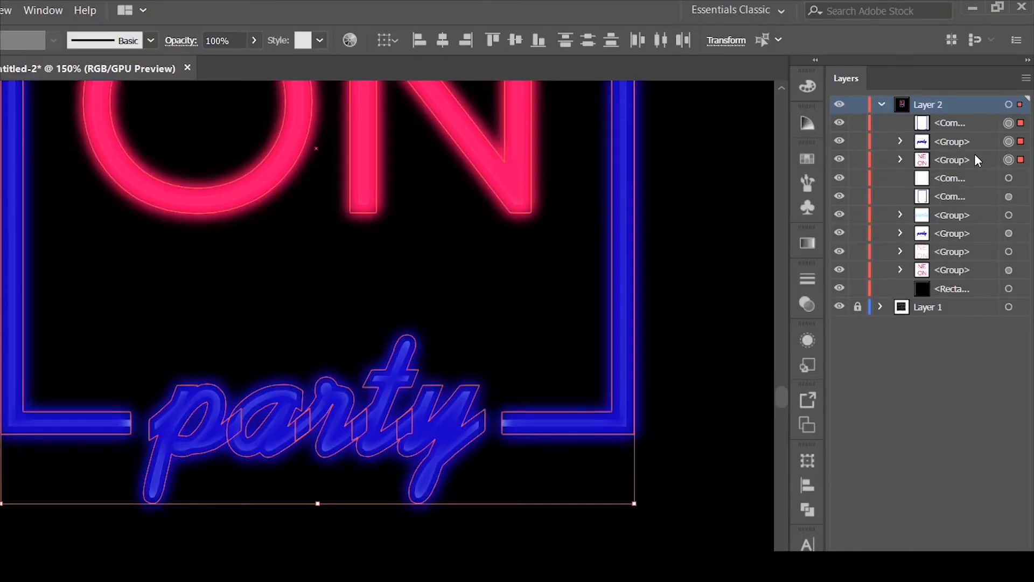
{"action": "left_click_drag", "start_coordinate": [981, 160], "coordinate": [983, 279]}
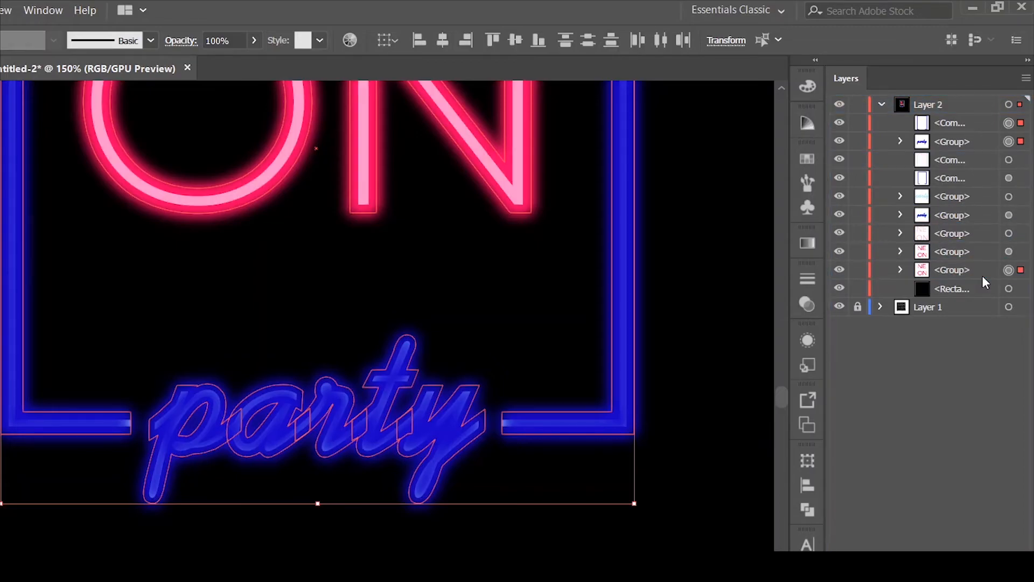
{"action": "left_click_drag", "start_coordinate": [977, 145], "coordinate": [978, 219]}
{"action": "left_click_drag", "start_coordinate": [984, 122], "coordinate": [983, 165]}
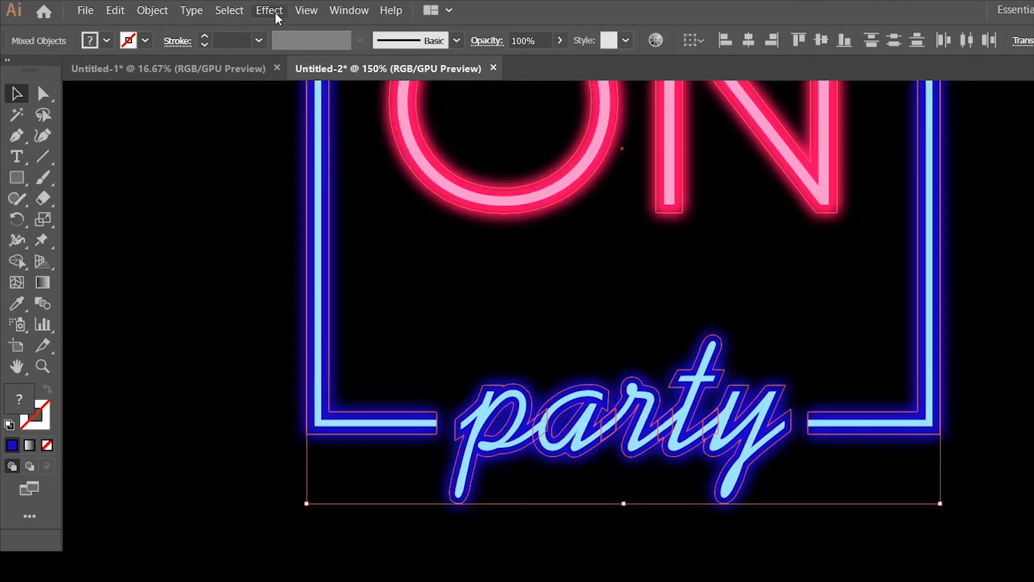
Add a second Gaussian Blur with a 34-pixel radius to the duplicated frame, "party" and NEON glow shapes
{"action": "left_click", "coordinate": [208, 9]}
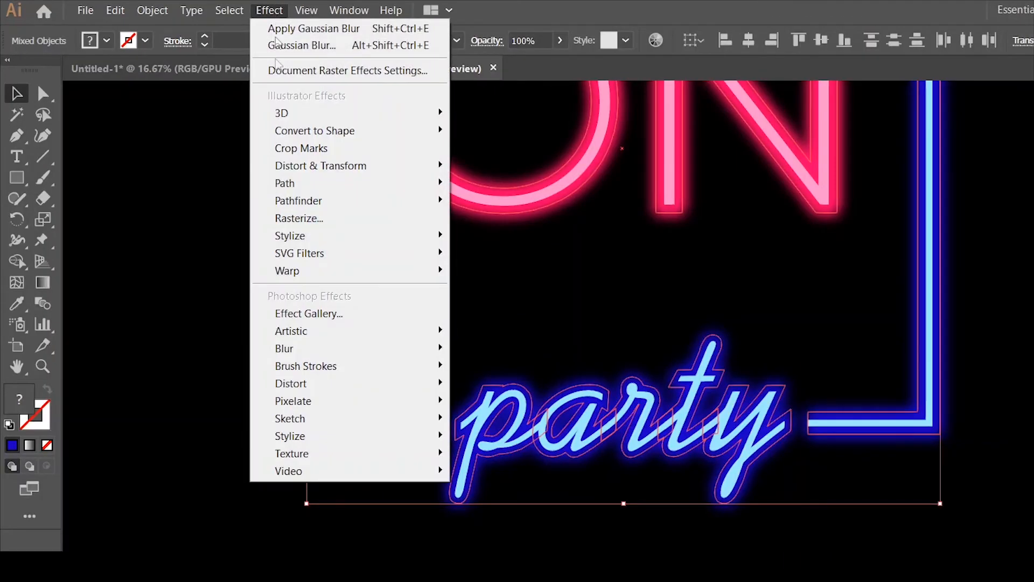
{"action": "mouse_move", "coordinate": [273, 349]}
{"action": "left_click", "coordinate": [501, 348]}
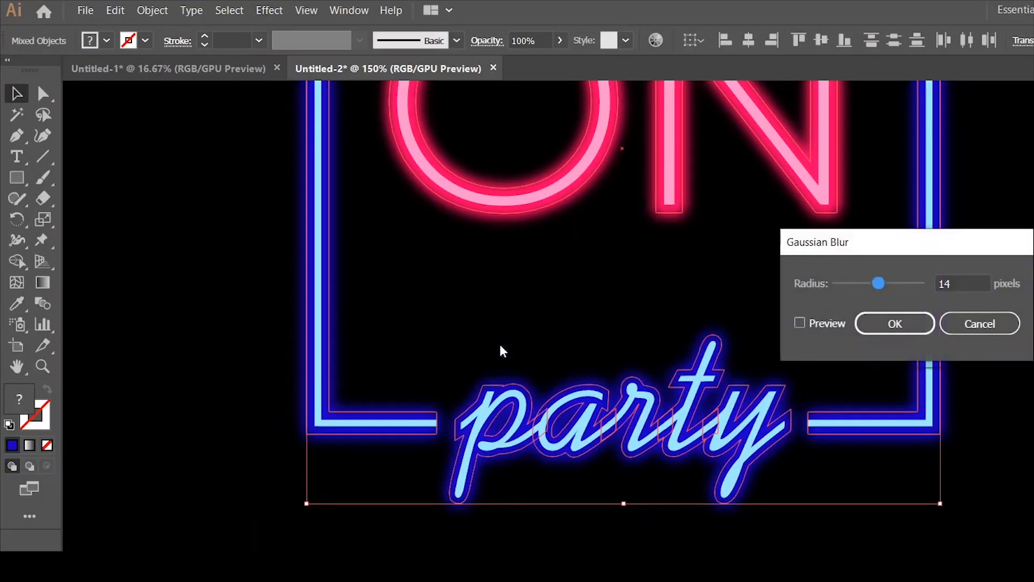
{"action": "left_click", "coordinate": [951, 281]}
{"action": "left_click_drag", "start_coordinate": [951, 281], "coordinate": [940, 287]}
{"action": "type", "text": "34"}
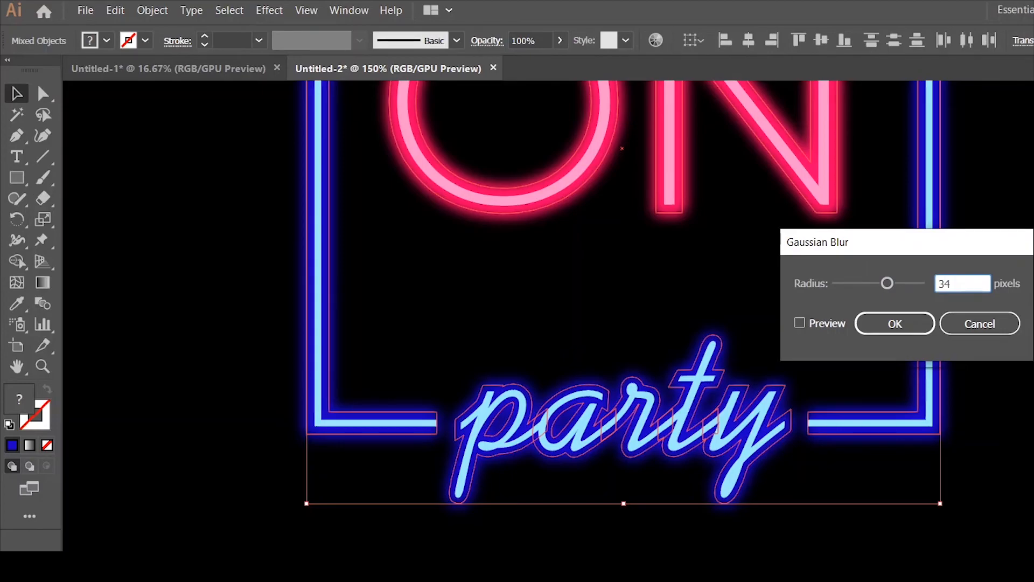
{"action": "left_click", "coordinate": [895, 323]}
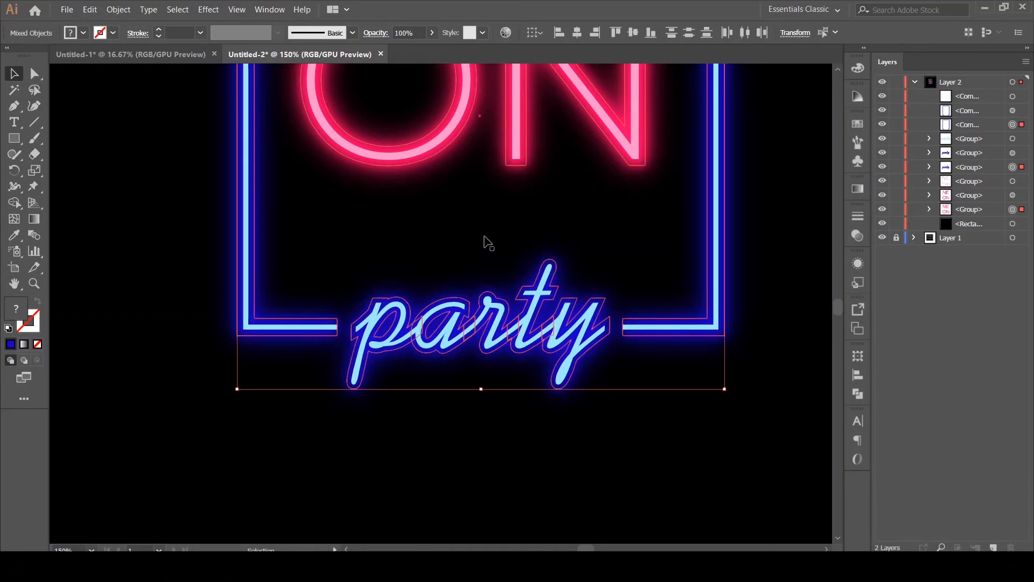
{"action": "scroll", "coordinate": [489, 242], "scroll_direction": "down", "scroll_amount": 2}
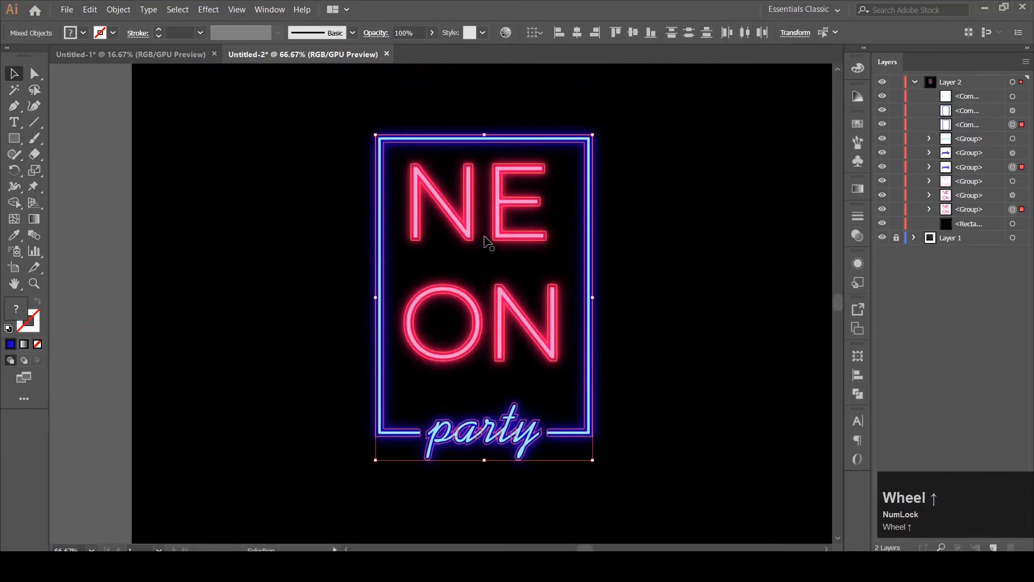
{"action": "scroll", "coordinate": [489, 242], "scroll_direction": "down", "scroll_amount": 2}
{"action": "scroll", "coordinate": [486, 240], "scroll_direction": "up", "scroll_amount": 1}
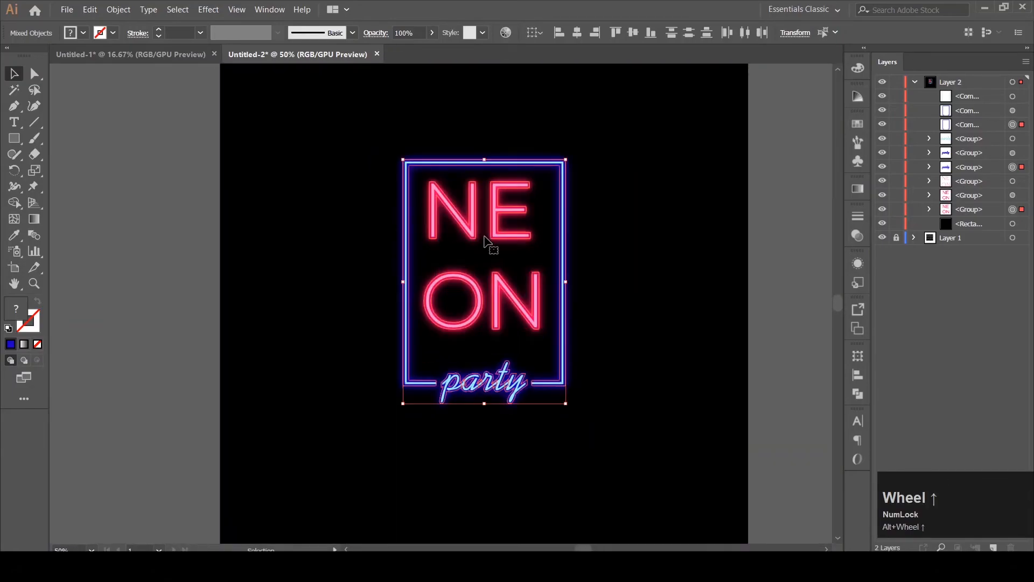
{"action": "key", "text": "ctrl+g"}
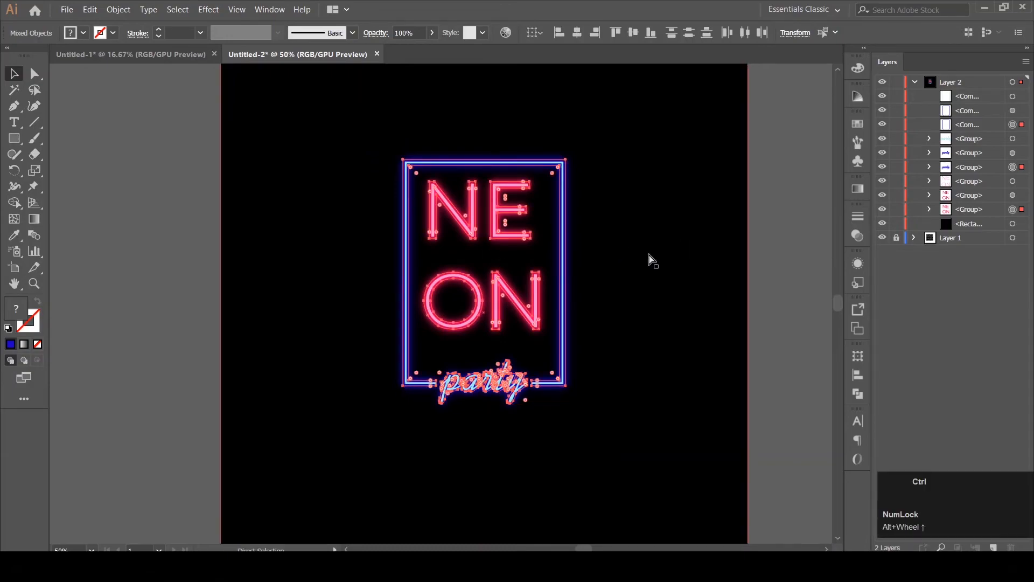
{"action": "key", "text": "ctrl+z"}
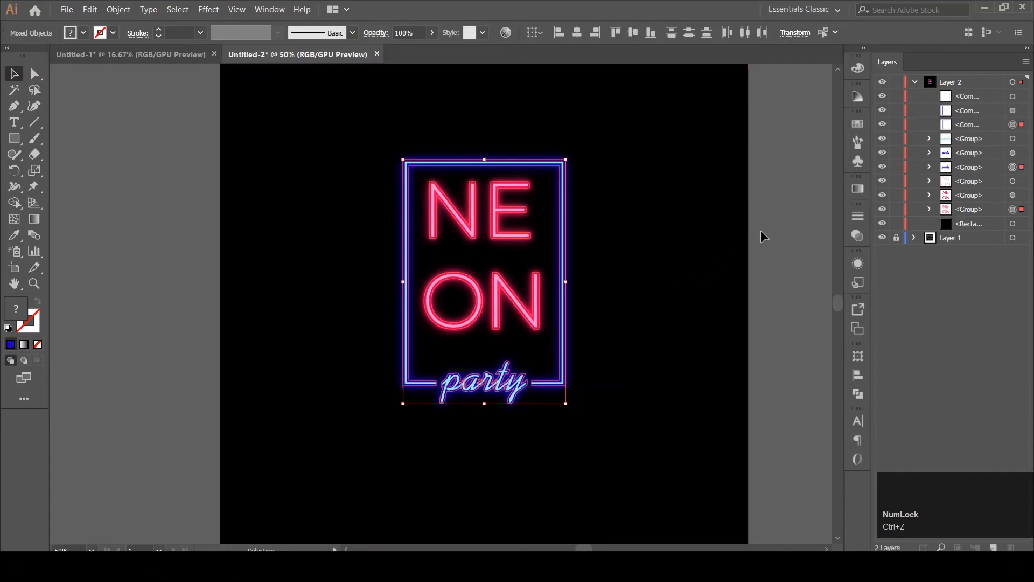
{"action": "left_click", "coordinate": [761, 231]}
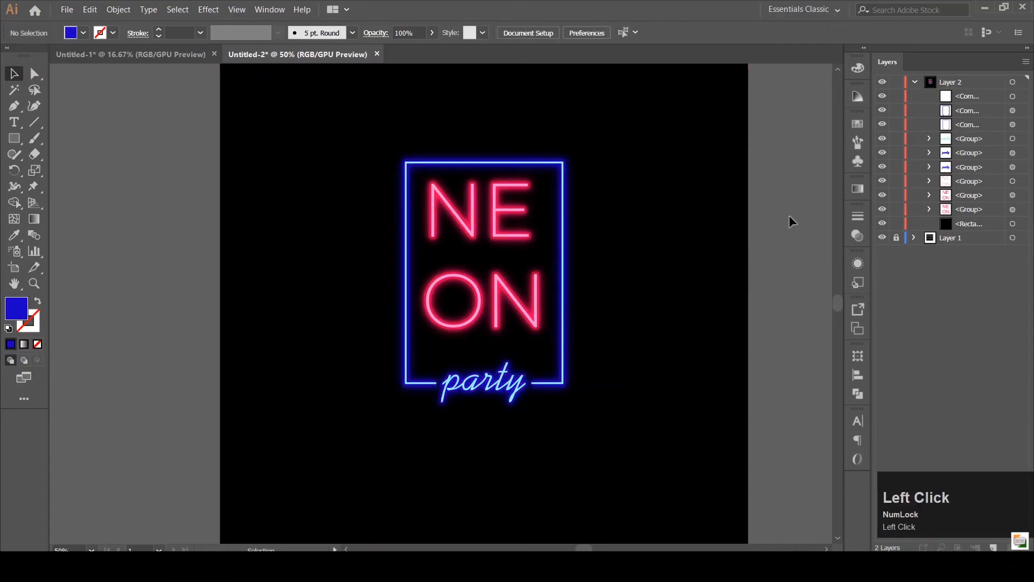
Group all the neon lettering, frame and glow shapes together, leaving out the black background rectangle
{"action": "key", "text": "ctrl+a"}
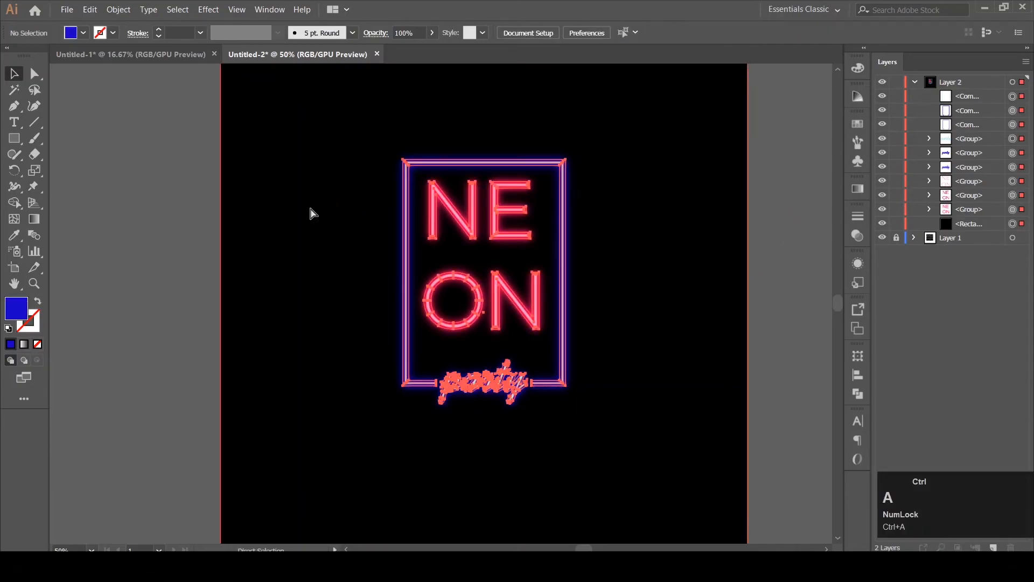
{"action": "left_click", "coordinate": [307, 354], "text": "shift"}
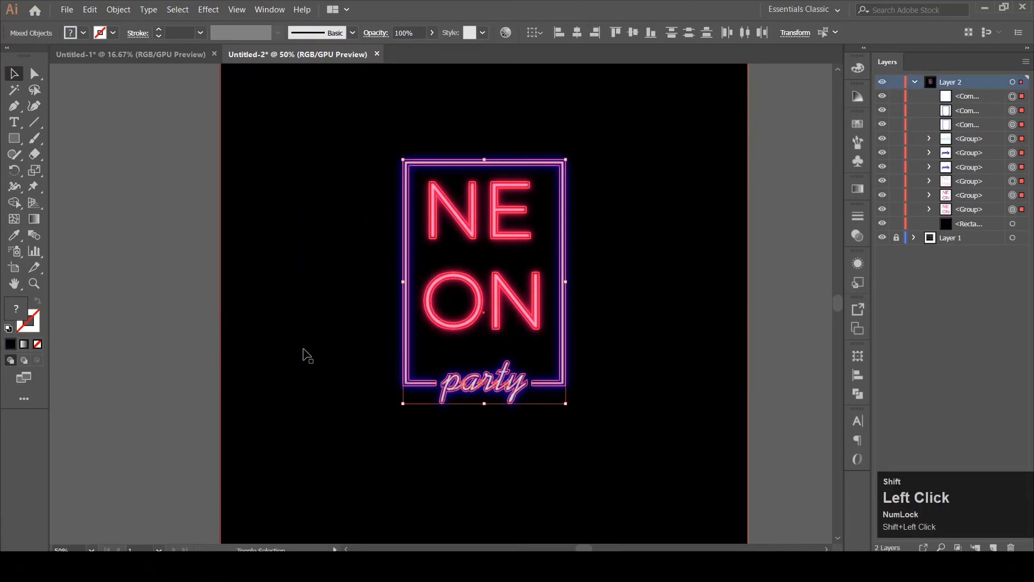
{"action": "right_click", "coordinate": [404, 323]}
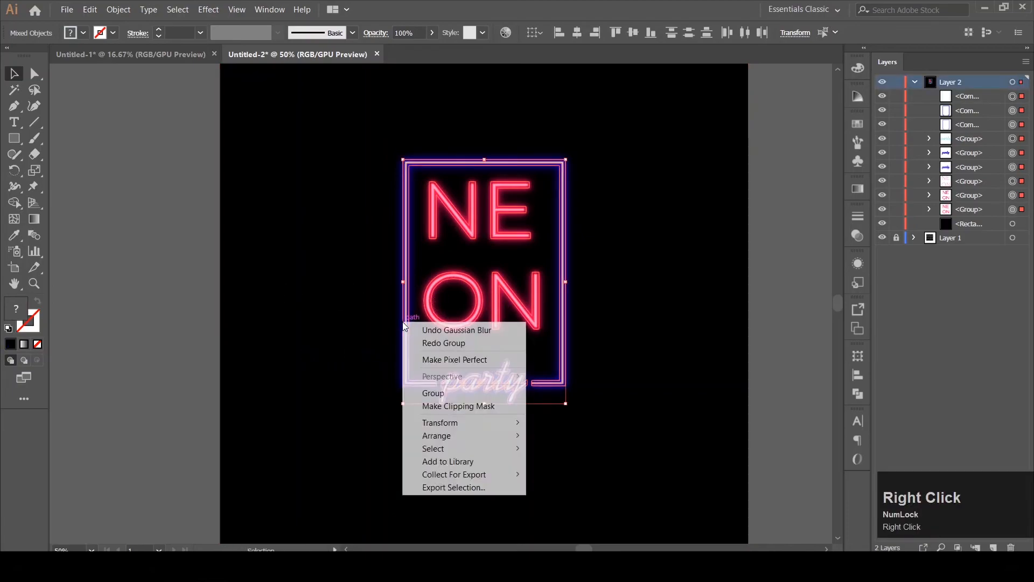
{"action": "left_click", "coordinate": [413, 394]}
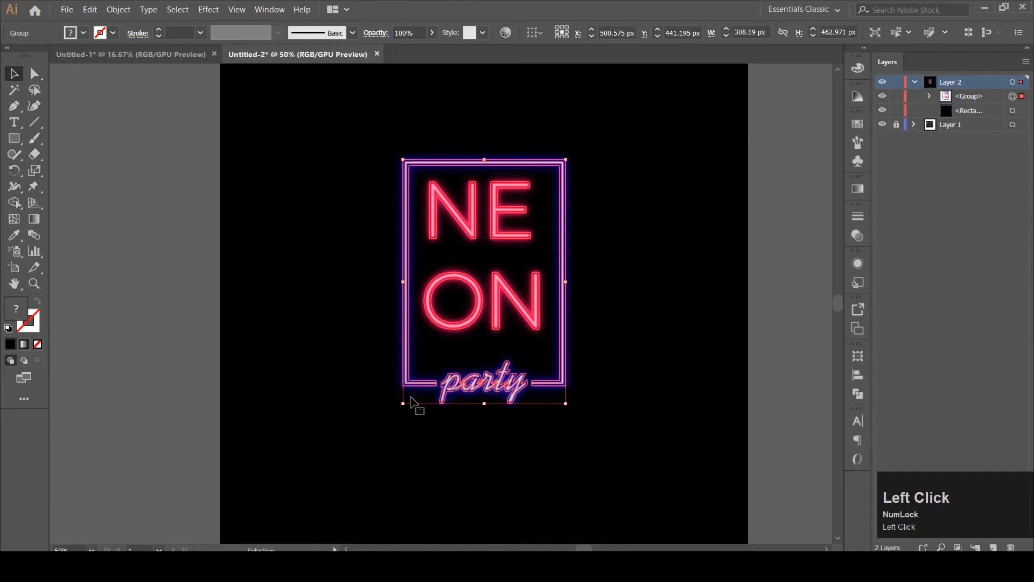
{"action": "left_click", "coordinate": [801, 243]}
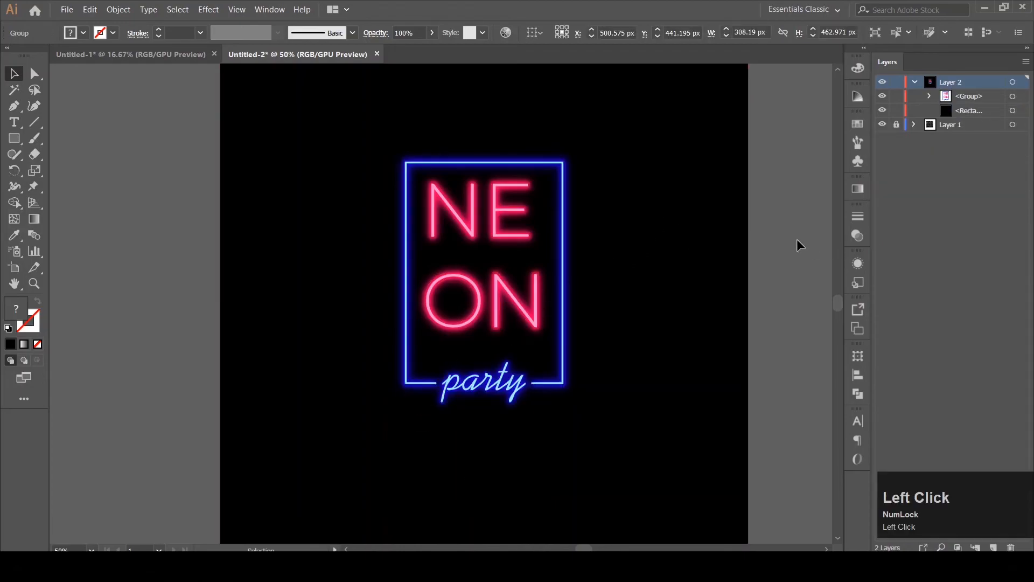
Delete the black background rectangle from Layer 2 and unlock Layer 1
{"action": "left_click", "coordinate": [961, 115]}
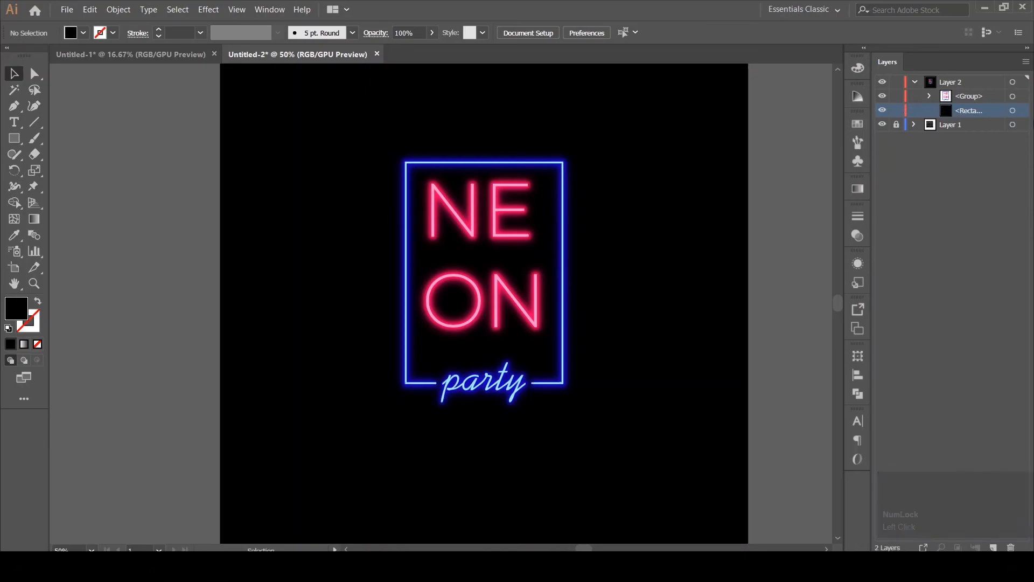
{"action": "left_click", "coordinate": [1007, 545]}
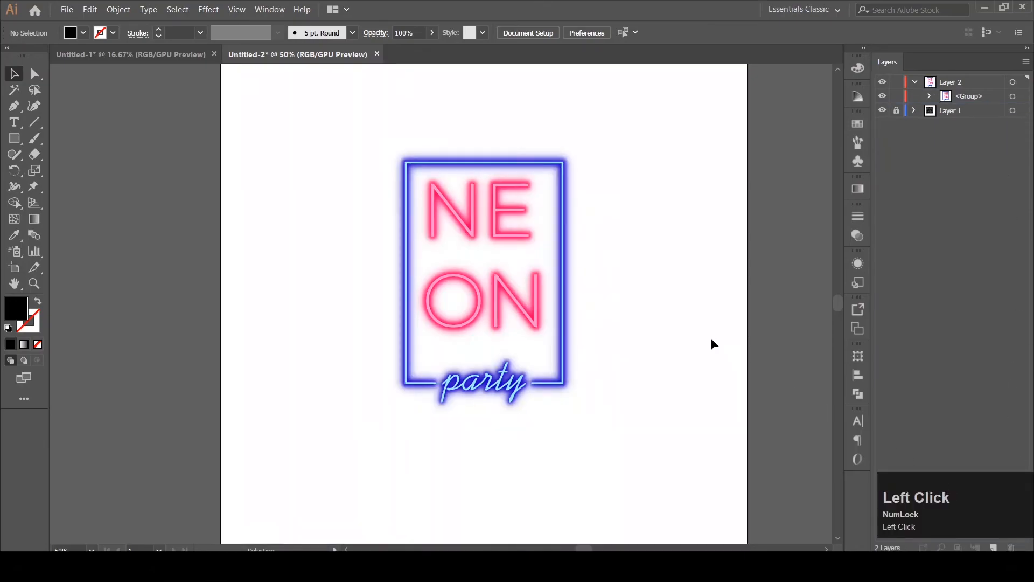
{"action": "left_click", "coordinate": [915, 81]}
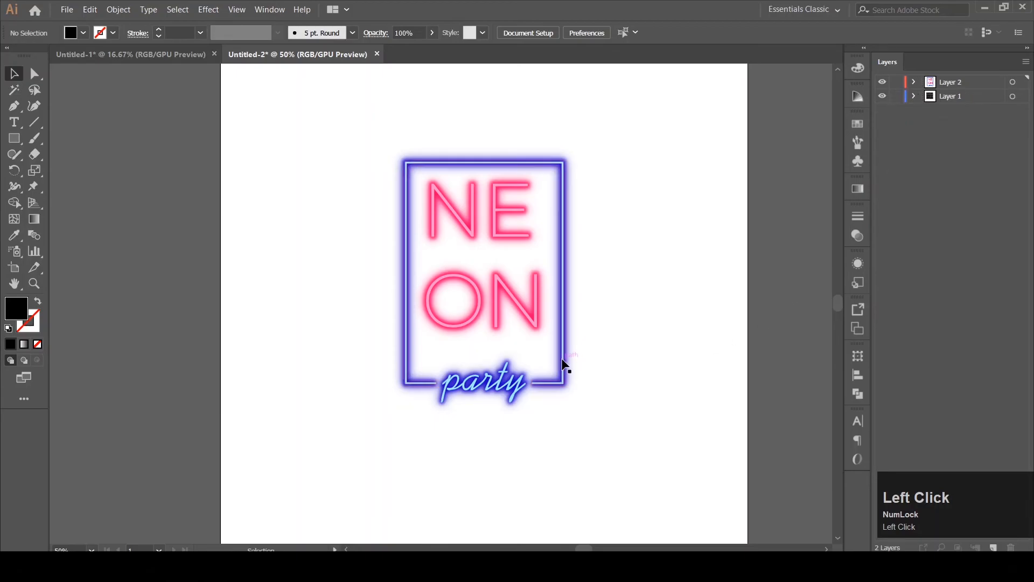
Move the brick wall with its dark overlay onto the artboard behind the neon sign, at X 500.575 px, Y 500 px
{"action": "scroll", "coordinate": [588, 346], "scroll_direction": "down", "scroll_amount": 3}
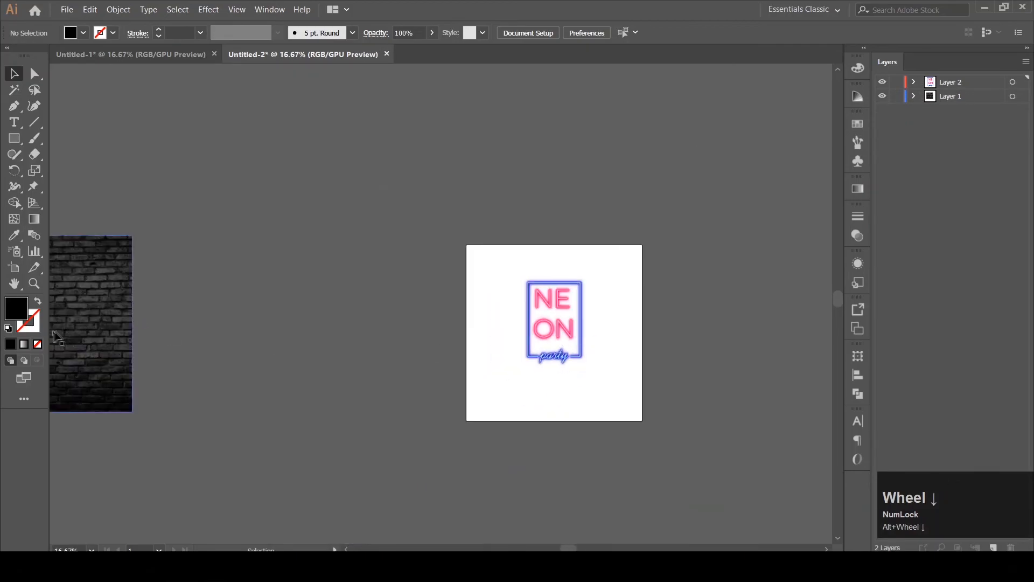
{"action": "left_click", "coordinate": [49, 331]}
{"action": "left_click_drag", "start_coordinate": [97, 310], "coordinate": [599, 310]}
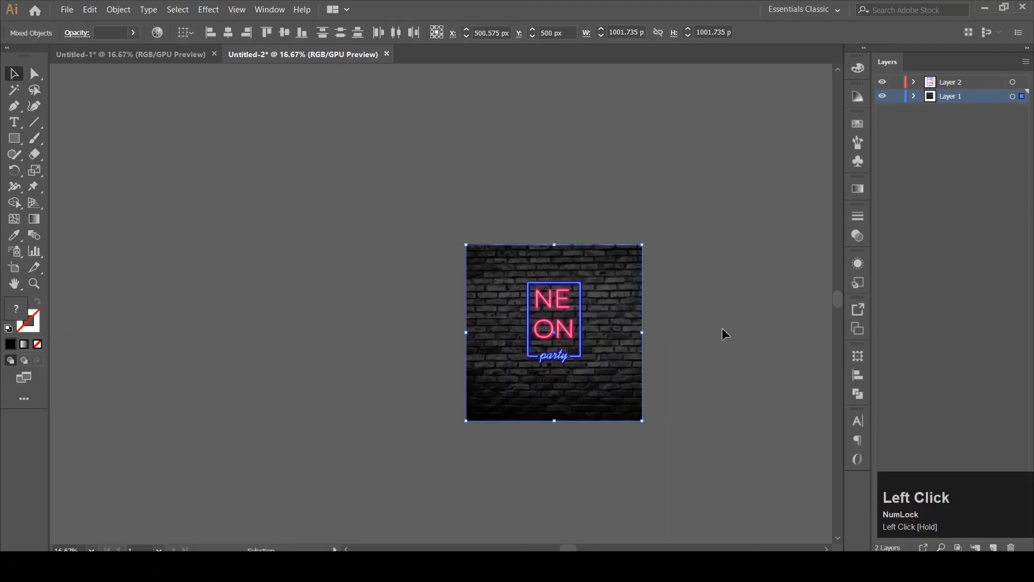
{"action": "left_click", "coordinate": [704, 330]}
{"action": "scroll", "coordinate": [629, 356], "scroll_direction": "up", "scroll_amount": 2}
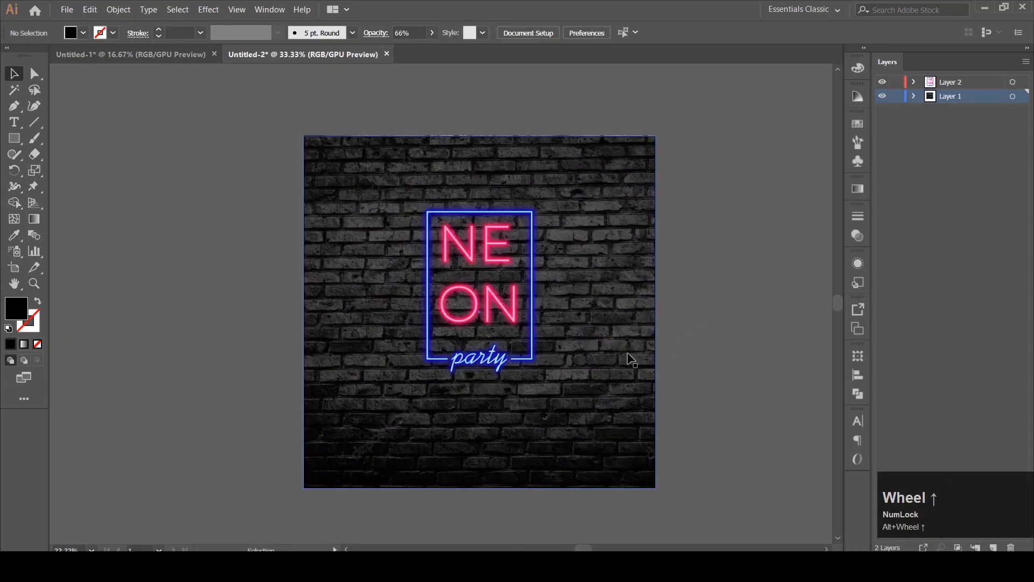
{"action": "scroll", "coordinate": [629, 359], "scroll_direction": "up", "scroll_amount": 1}
{"action": "scroll", "coordinate": [628, 354], "scroll_direction": "down", "scroll_amount": 1}
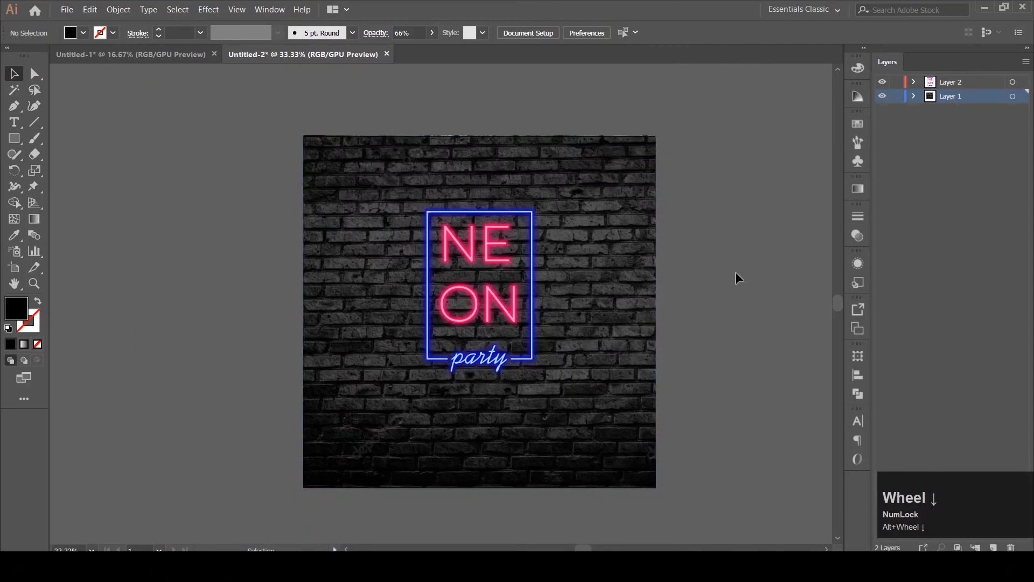
Center the neon sign vertically on the brick wall background, using the wall as the alignment reference
{"action": "key", "text": "ctrl+a"}
{"action": "left_click", "coordinate": [645, 247]}
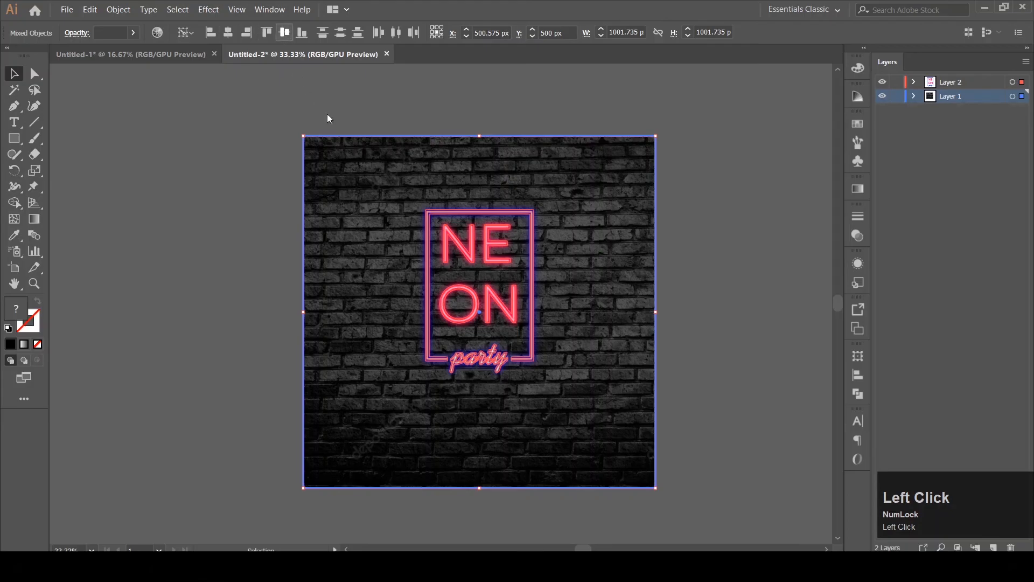
{"action": "left_click", "coordinate": [737, 254]}
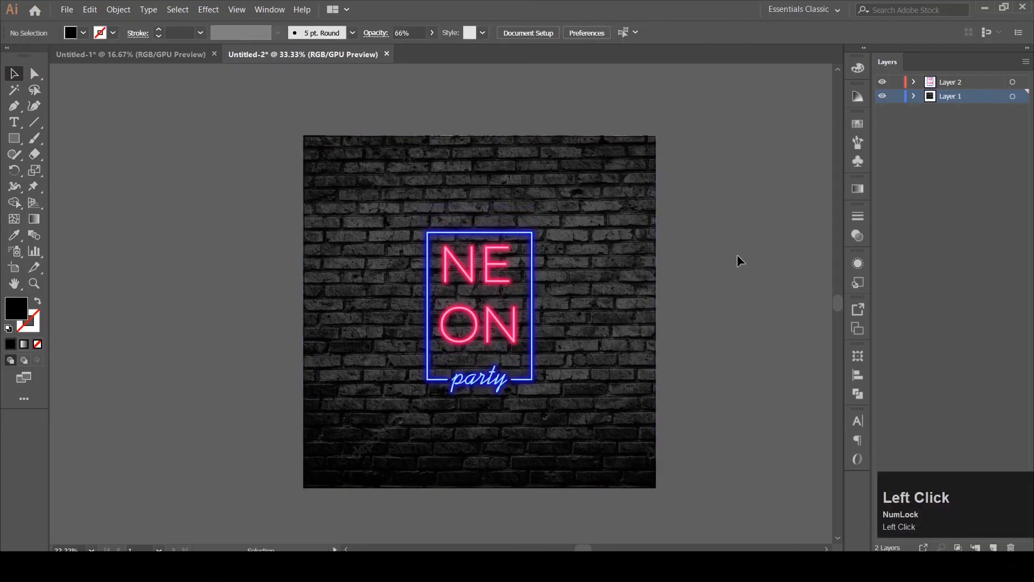
Set the opacity of the black overlay rectangle on the brick wall to 78%
{"action": "left_click", "coordinate": [646, 294]}
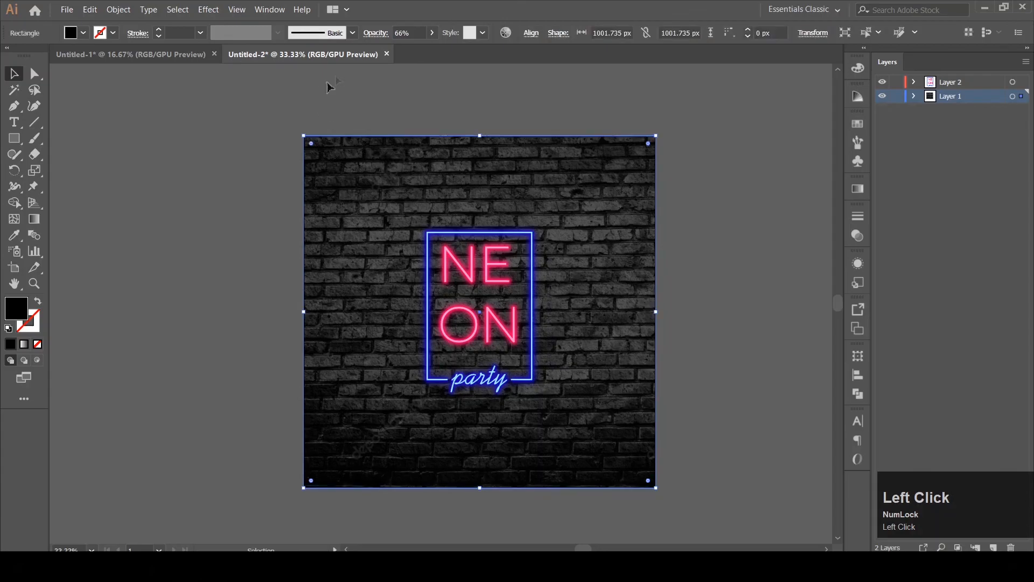
{"action": "left_click", "coordinate": [432, 35]}
{"action": "left_click_drag", "start_coordinate": [420, 55], "coordinate": [421, 54]}
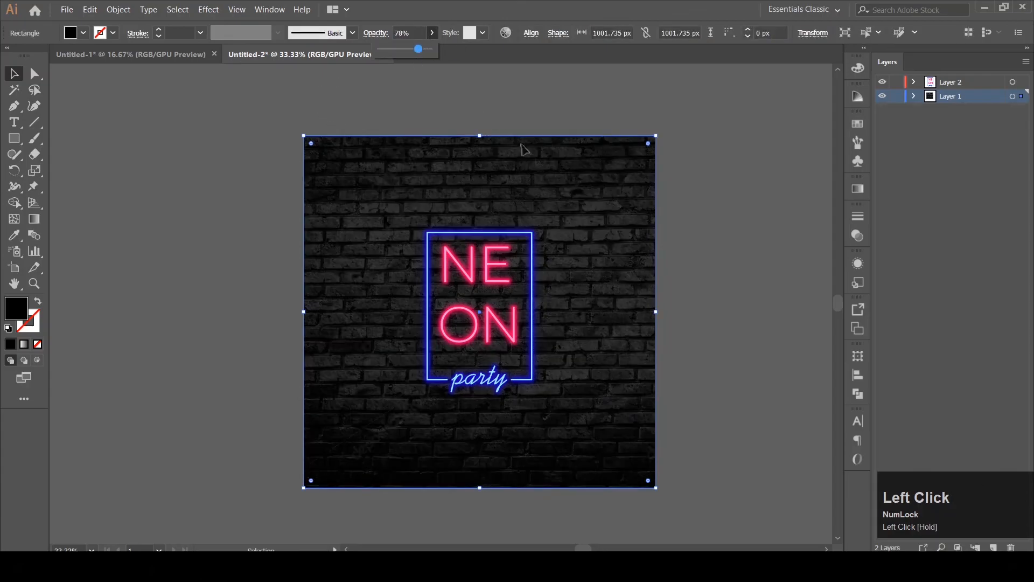
{"action": "left_click", "coordinate": [738, 262]}
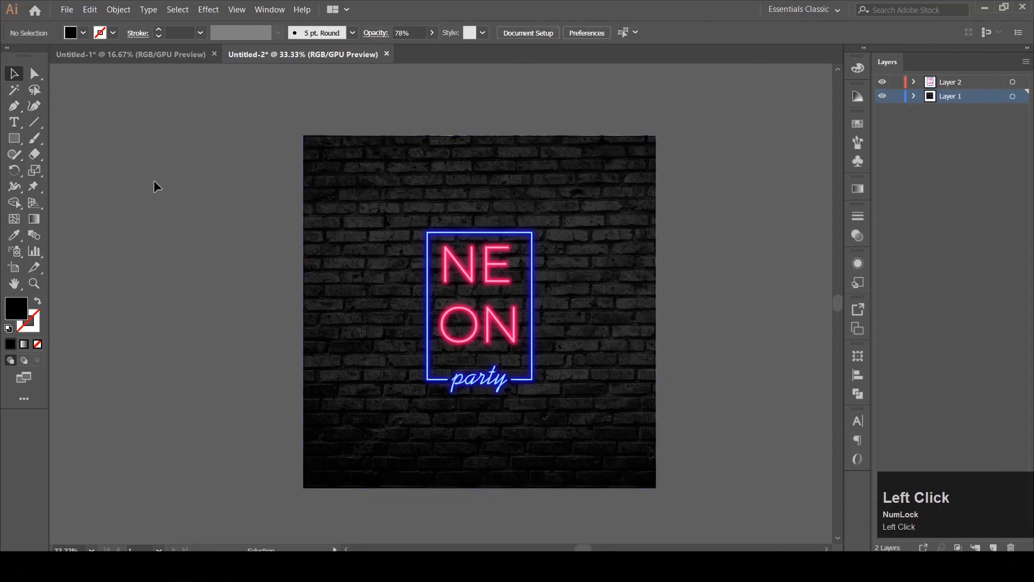